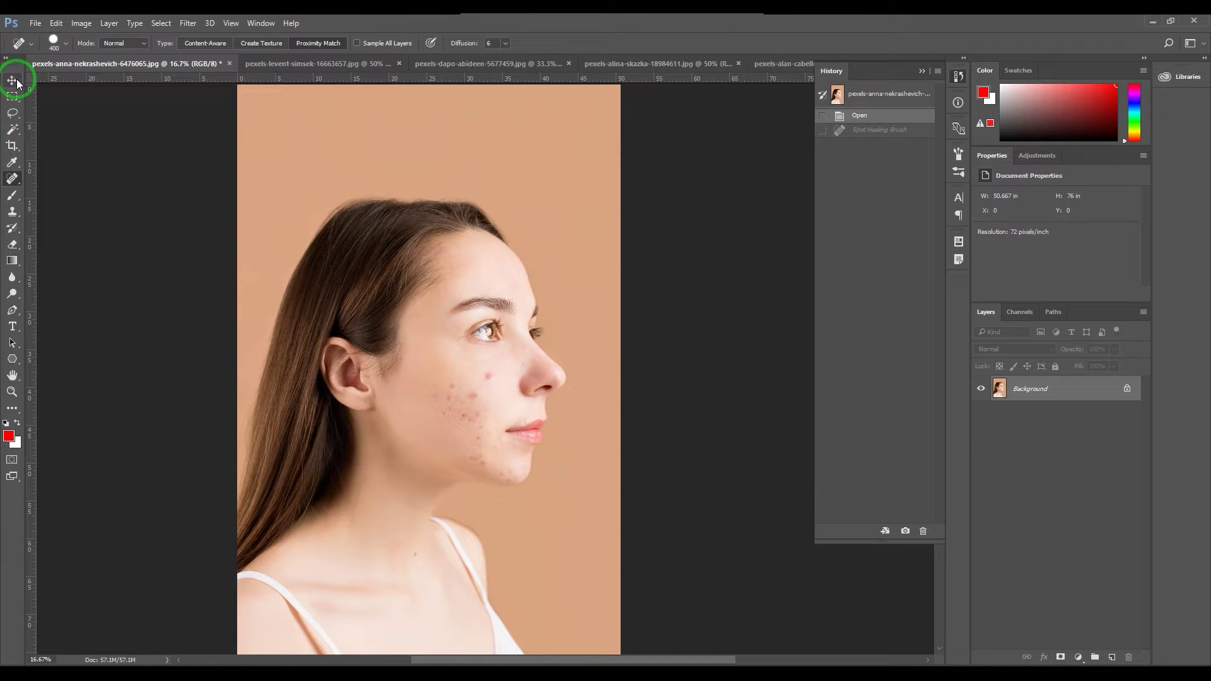
Select the Spot Healing Brush tool from the group of healing tools.
{"action": "left_click", "coordinate": [12, 181]}
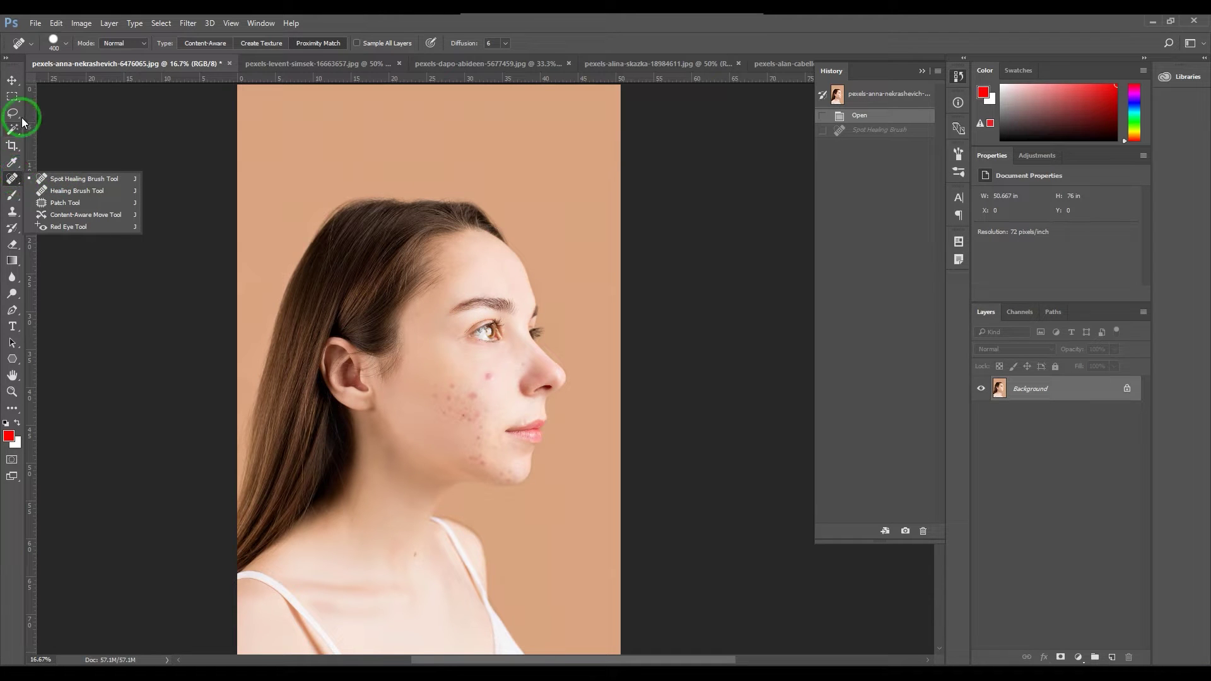
{"action": "left_click", "coordinate": [12, 80]}
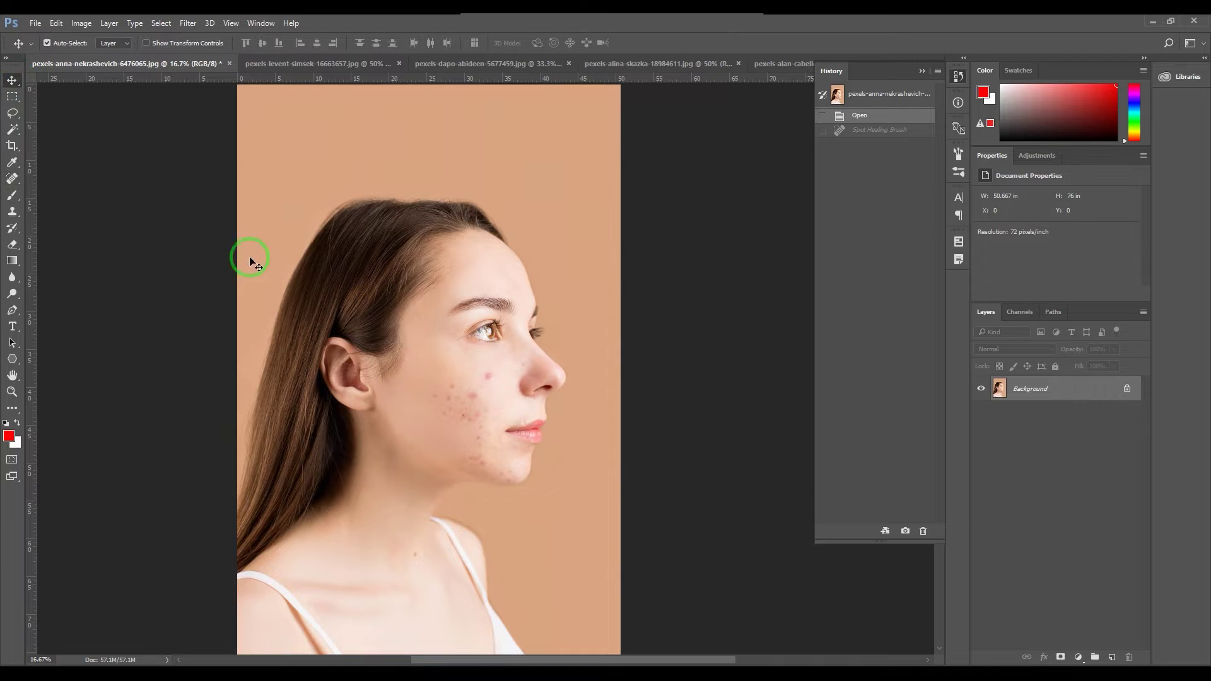
{"action": "key", "text": "j"}
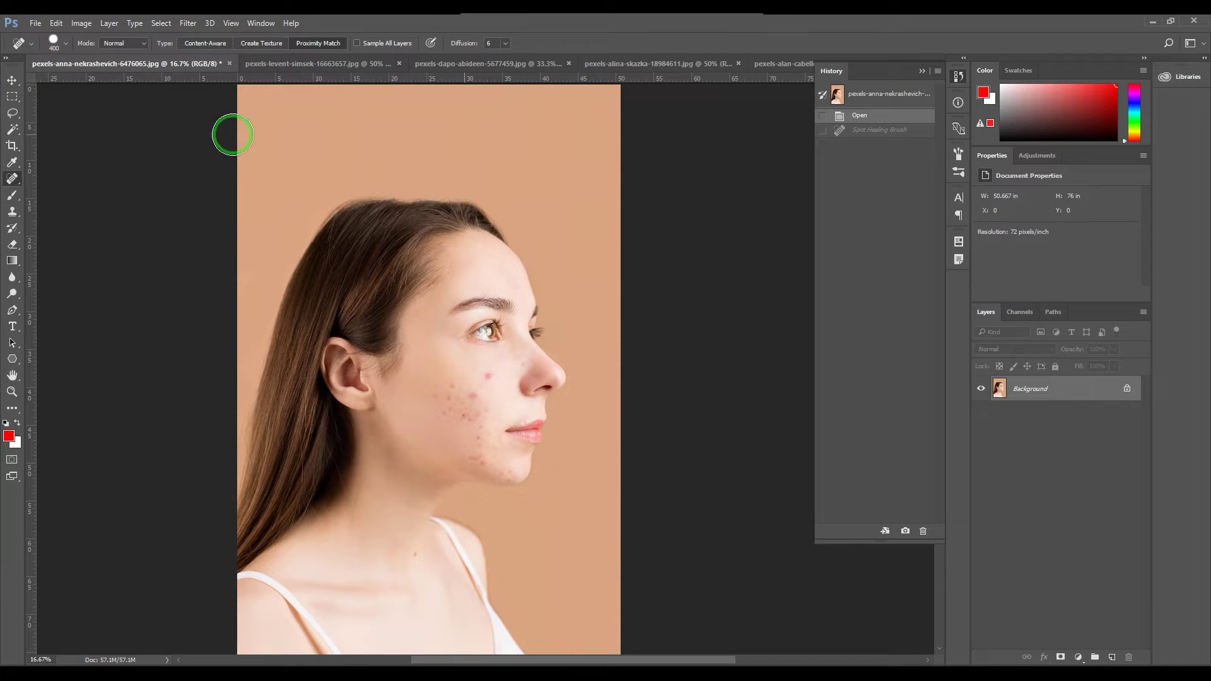
{"action": "right_click", "coordinate": [12, 179]}
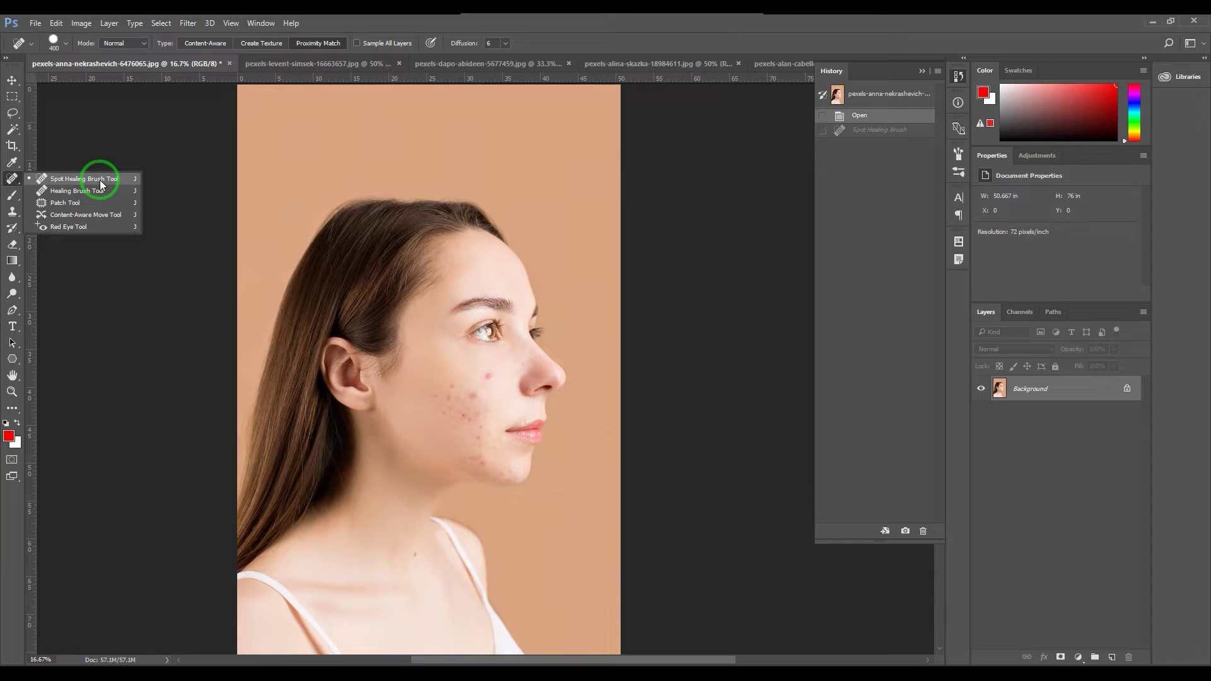
{"action": "left_click", "coordinate": [100, 180]}
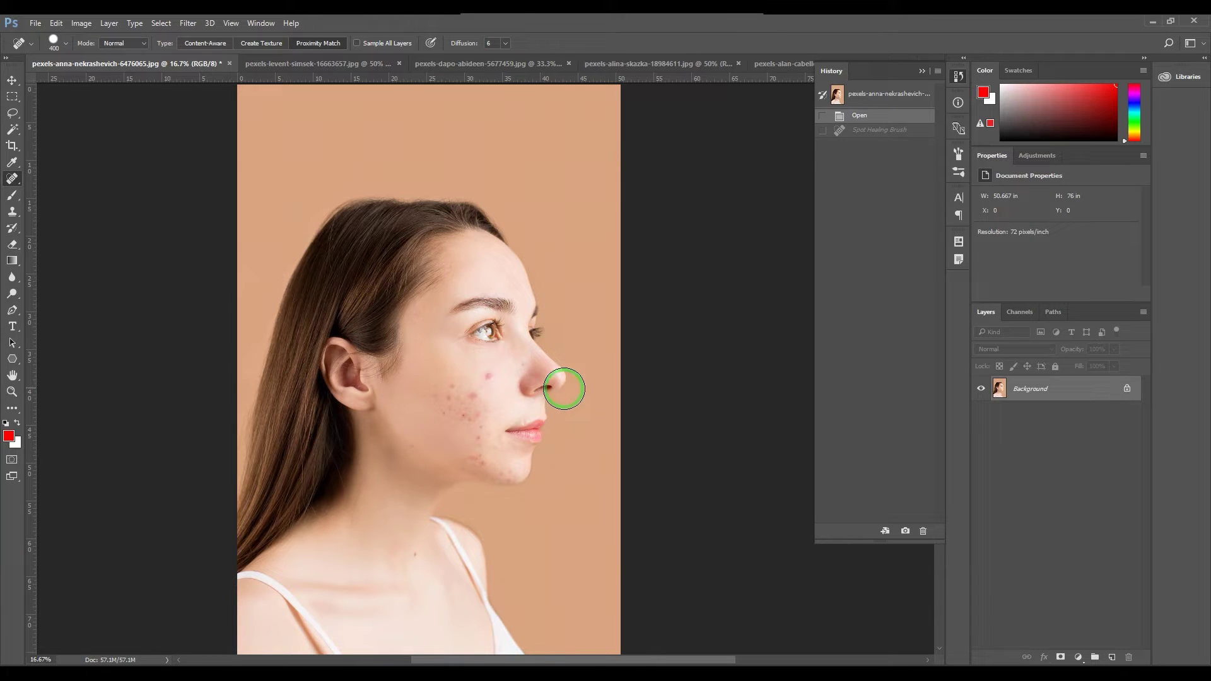
Reduce the Spot Healing Brush size to 80 for retouching the cheek blemishes.
{"action": "key", "text": "z"}
{"action": "left_click_drag", "start_coordinate": [495, 377], "coordinate": [545, 343]}
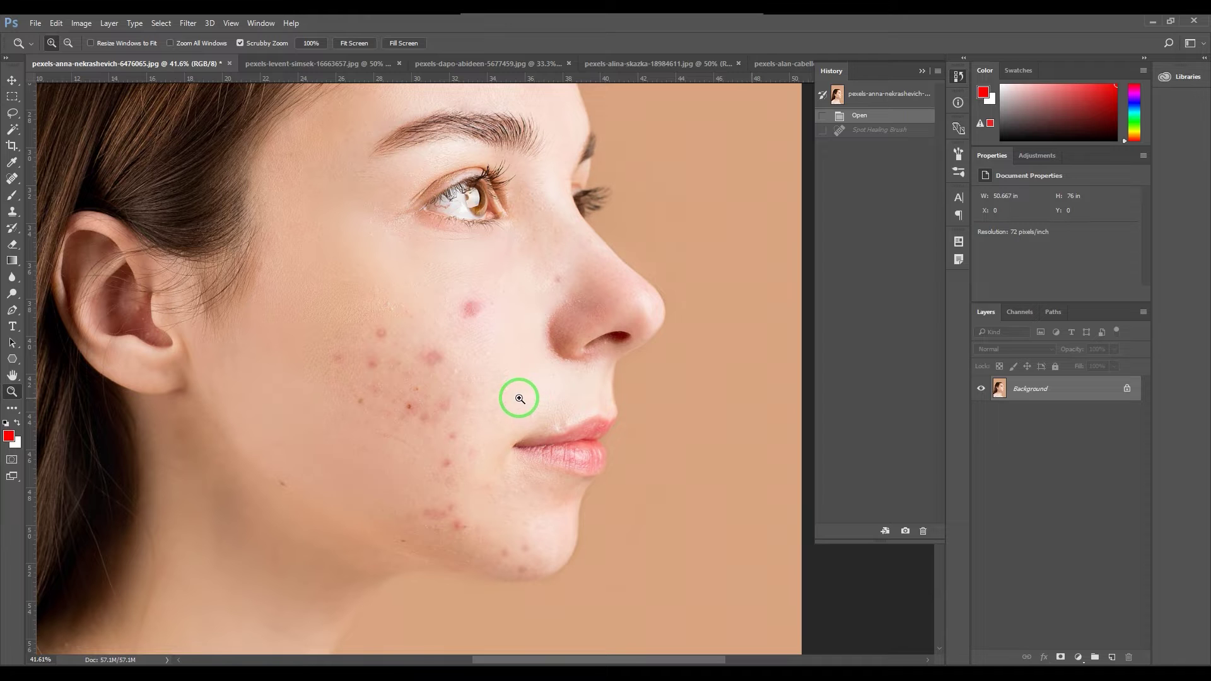
{"action": "left_click", "coordinate": [13, 181]}
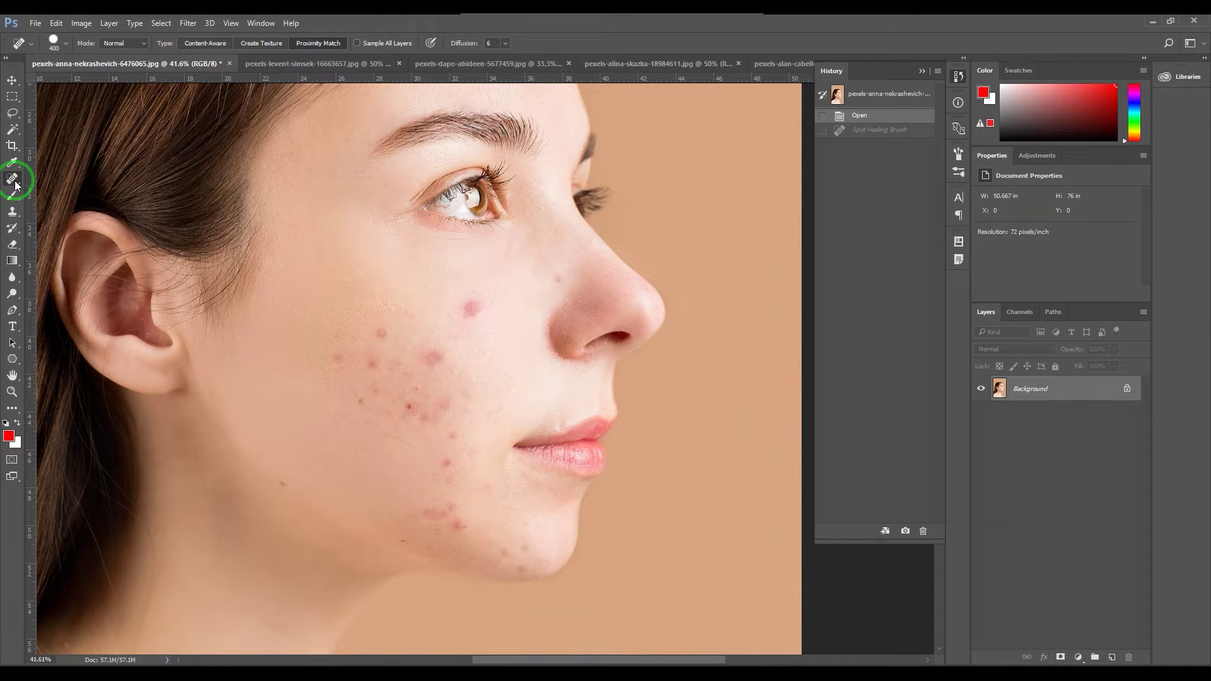
{"action": "key", "text": "bracketleft"}
{"action": "key", "text": "bracketleft"}
{"action": "key", "text": "bracketleft"}
{"action": "key", "text": "bracketleft"}
{"action": "key", "text": "bracketleft"}
{"action": "key", "text": "bracketleft"}
{"action": "key", "text": "bracketleft"}
{"action": "key", "text": "bracketleft"}
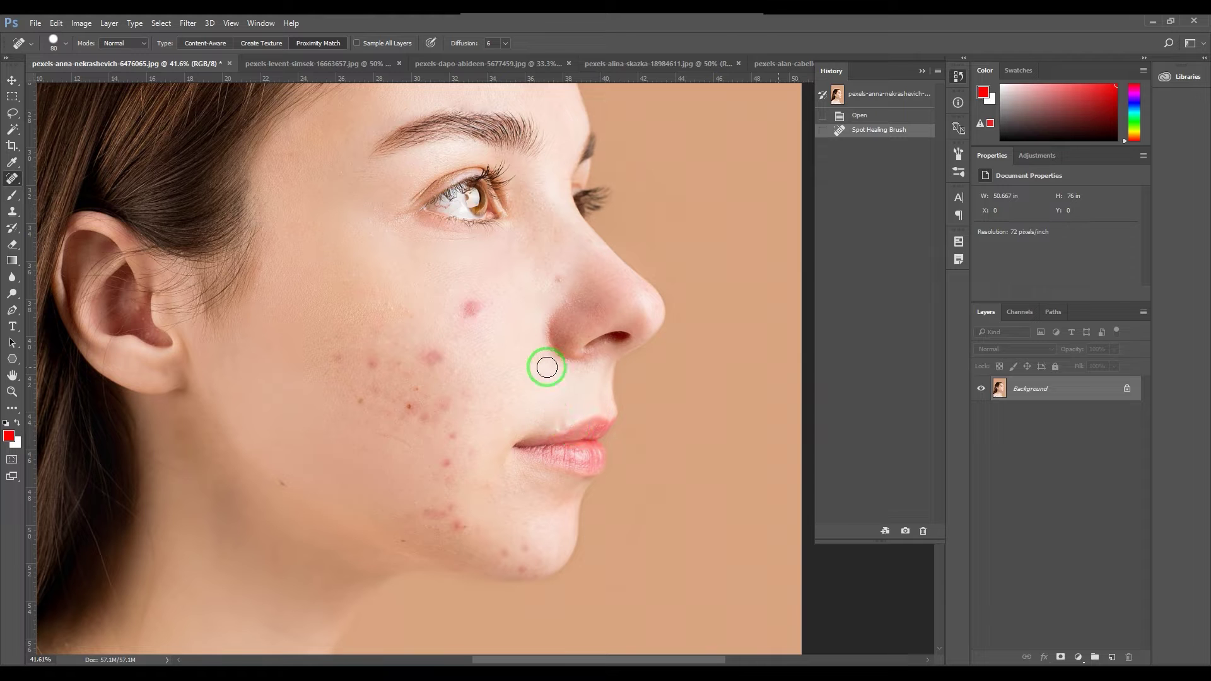
Heal the blemishes on the upper cheek, the spot beside the nose and the large red spot below the eye.
{"action": "left_click", "coordinate": [337, 360]}
{"action": "left_click", "coordinate": [559, 278]}
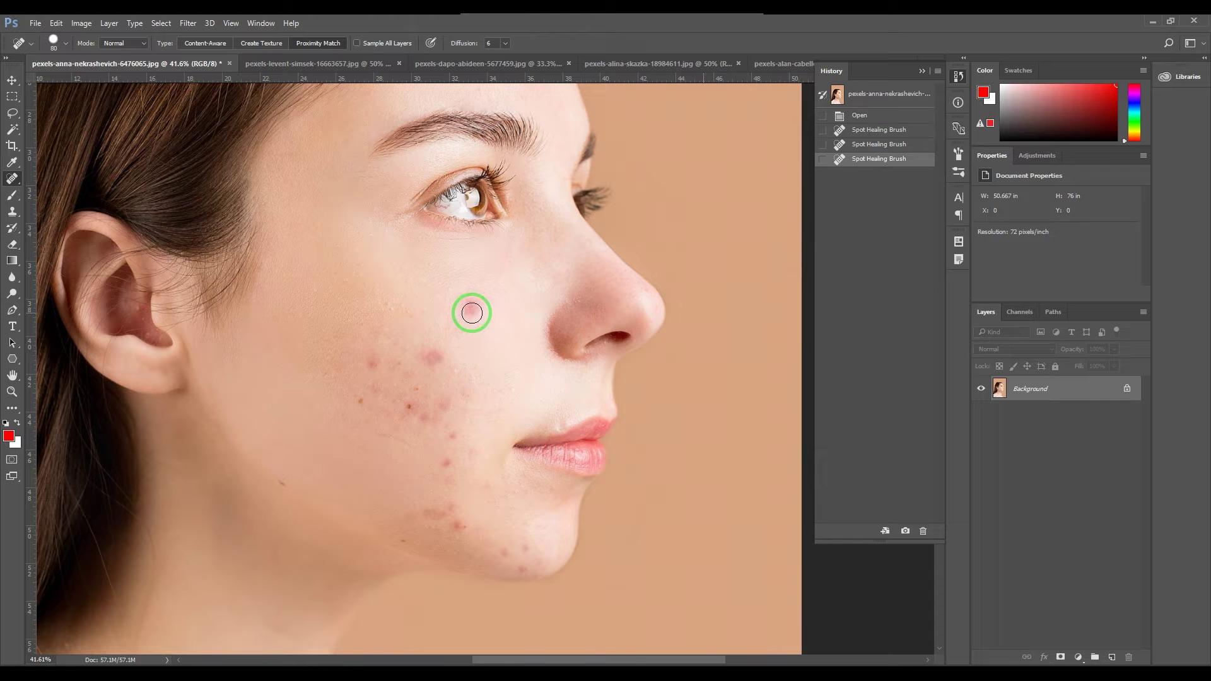
{"action": "left_click", "coordinate": [469, 314]}
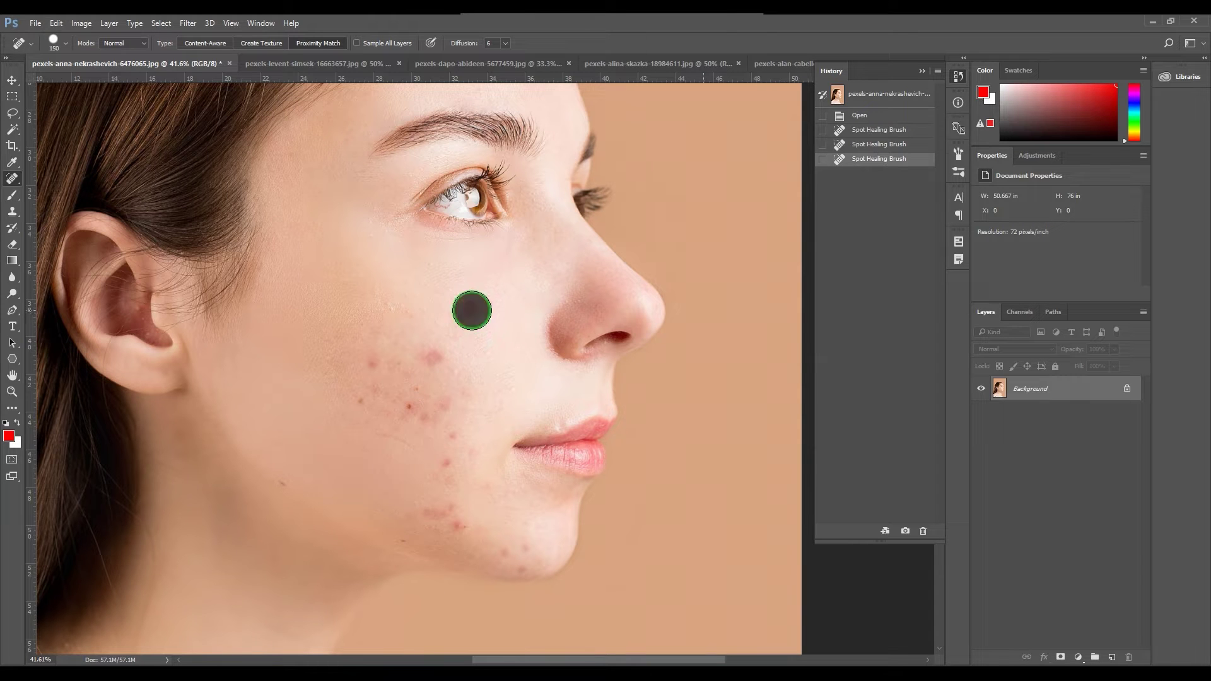
{"action": "left_click", "coordinate": [433, 356]}
{"action": "left_click", "coordinate": [449, 408]}
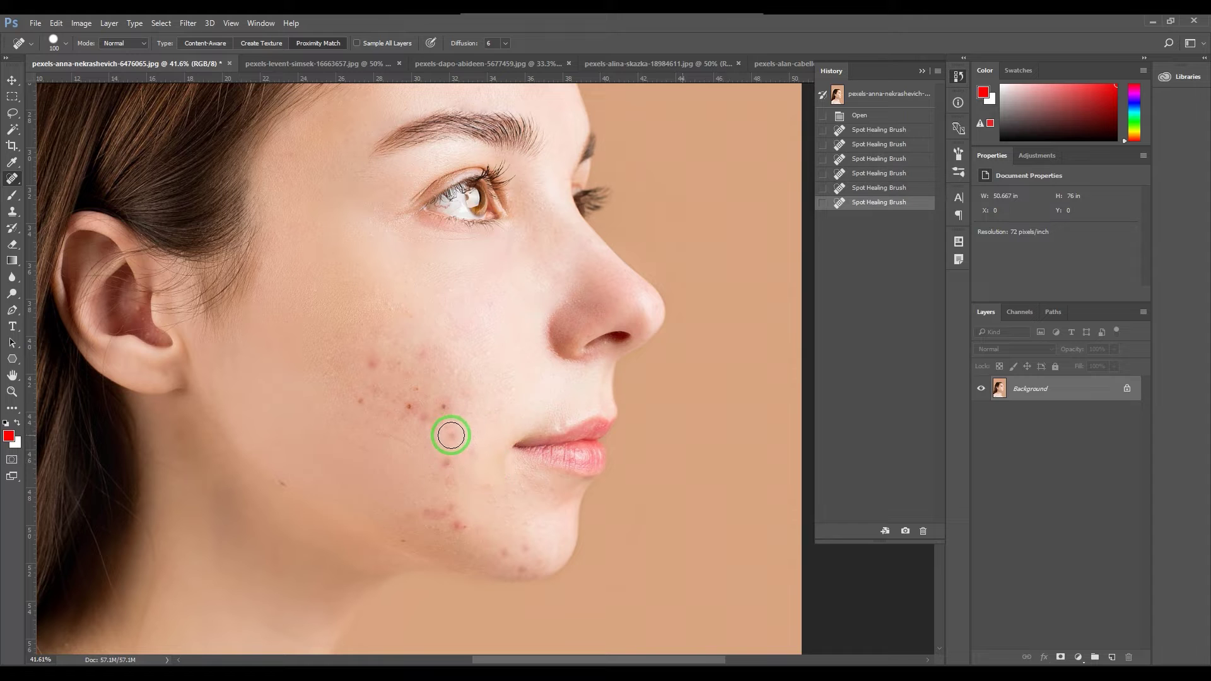
Compare the cheek with and without the last healing stroke, and heal the spot on the lower cheek.
{"action": "key", "text": "ctrl+z"}
{"action": "key", "text": "ctrl+z"}
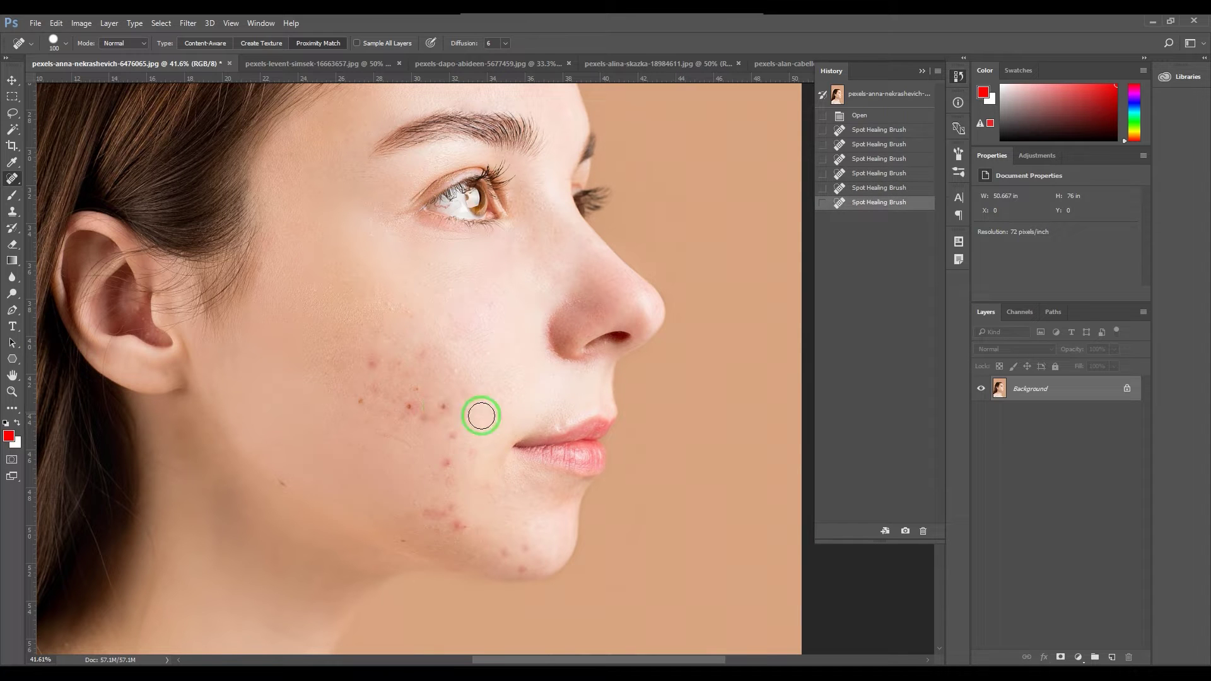
{"action": "key", "text": "ctrl+z"}
{"action": "key", "text": "ctrl+z"}
{"action": "left_click", "coordinate": [451, 462]}
Try to heal the red spot on the cheek beside the mouth with repeated Proximity Match strokes, undoing each one.
{"action": "left_click", "coordinate": [480, 421]}
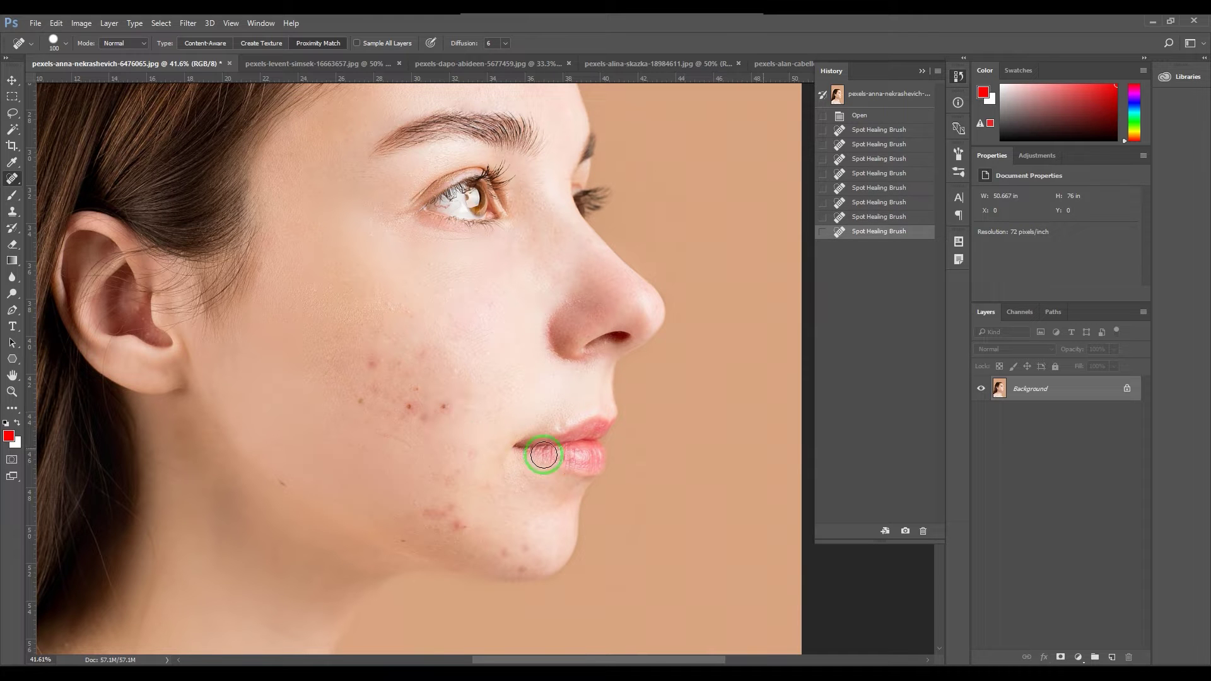
{"action": "key", "text": "ctrl+z"}
{"action": "key", "text": "z"}
{"action": "left_click_drag", "start_coordinate": [444, 441], "coordinate": [483, 470]}
{"action": "key", "text": "j"}
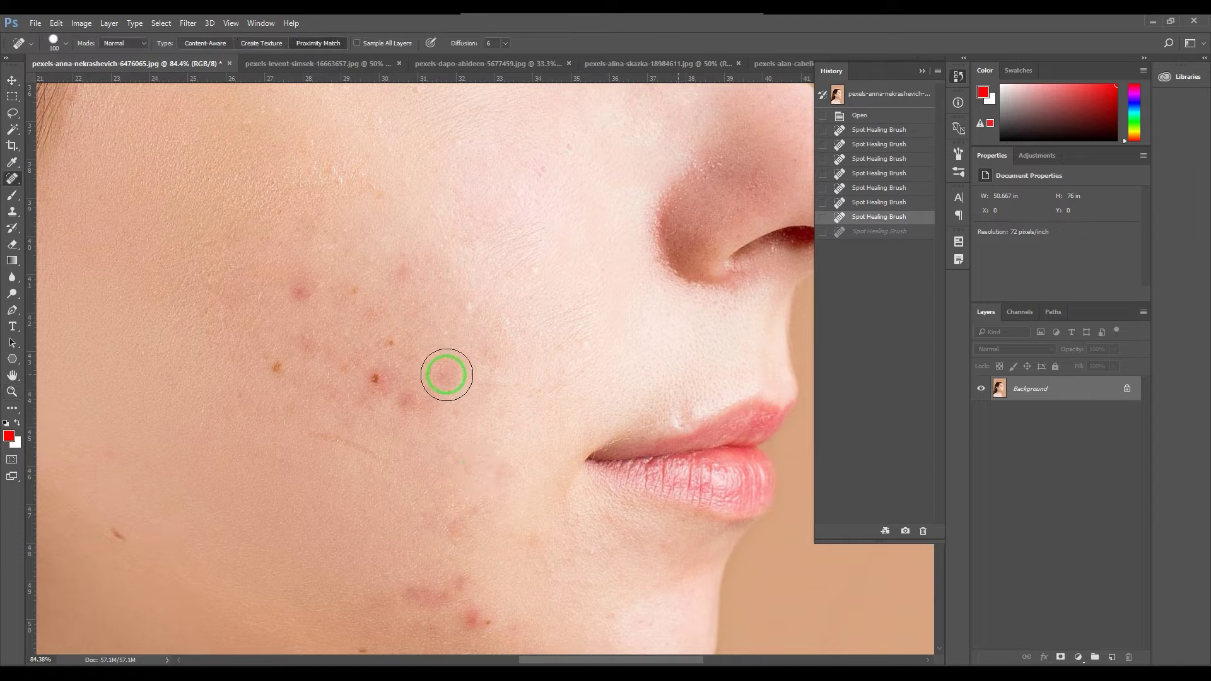
{"action": "left_click", "coordinate": [449, 375]}
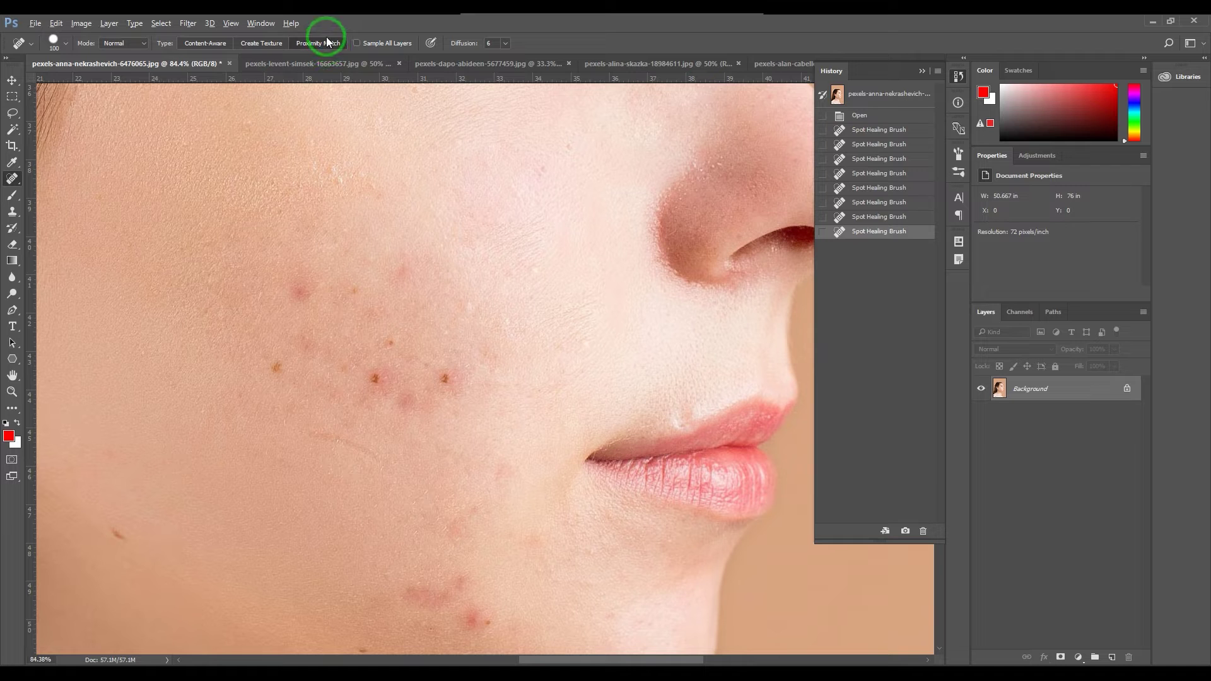
{"action": "key", "text": "ctrl+z"}
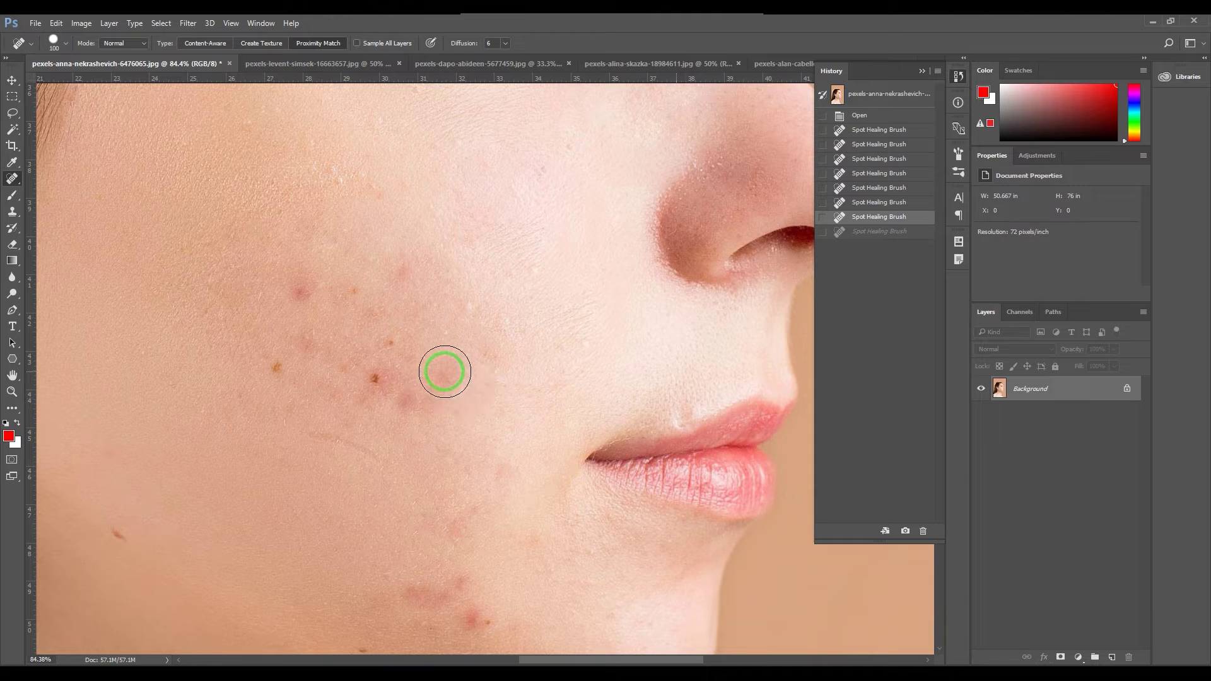
{"action": "left_click", "coordinate": [445, 372]}
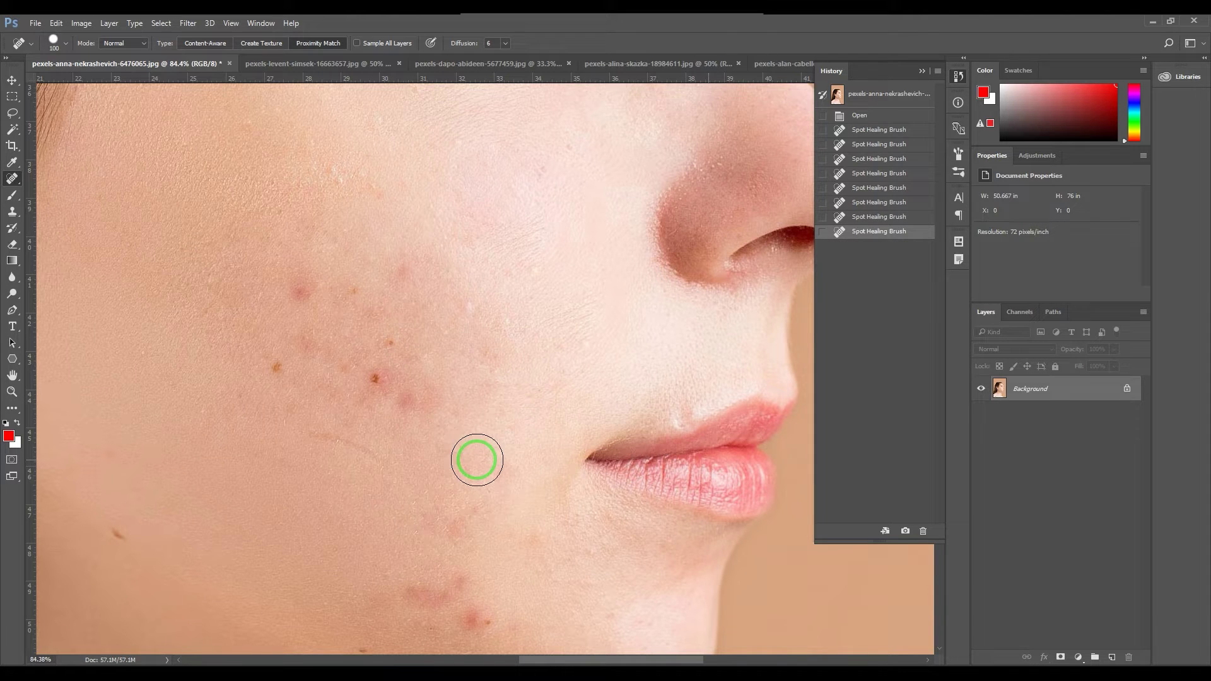
{"action": "key", "text": "ctrl+z"}
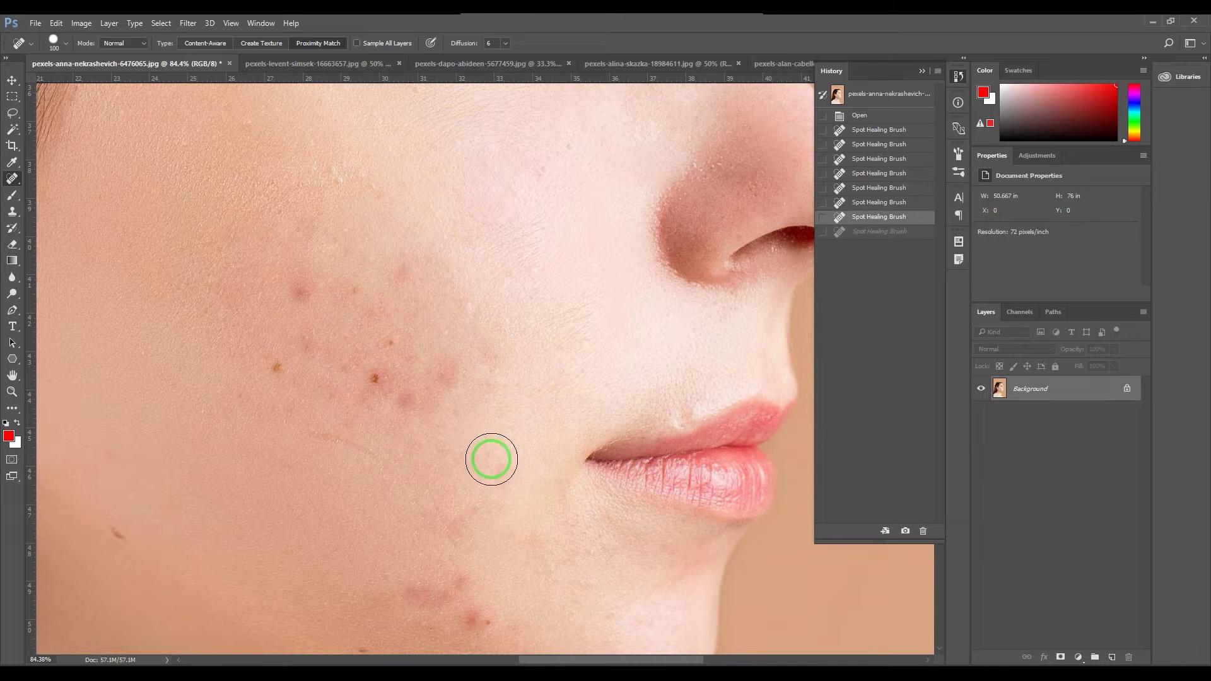
Heal the red blemish near the jaw, redoing the first stroke, and the brown spot on the mid cheek with Proximity Match.
{"action": "scroll", "coordinate": [521, 522], "scroll_direction": "down", "scroll_amount": 3}
{"action": "left_click", "coordinate": [471, 547]}
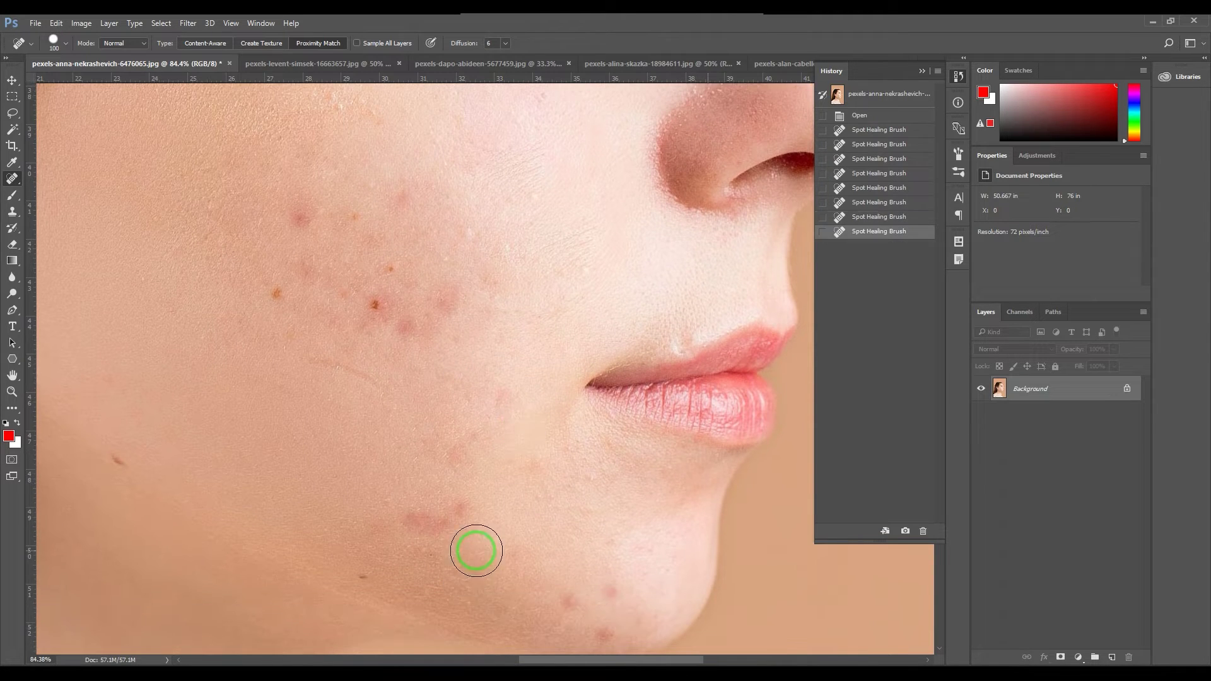
{"action": "key", "text": "ctrl+z"}
{"action": "left_click", "coordinate": [475, 548]}
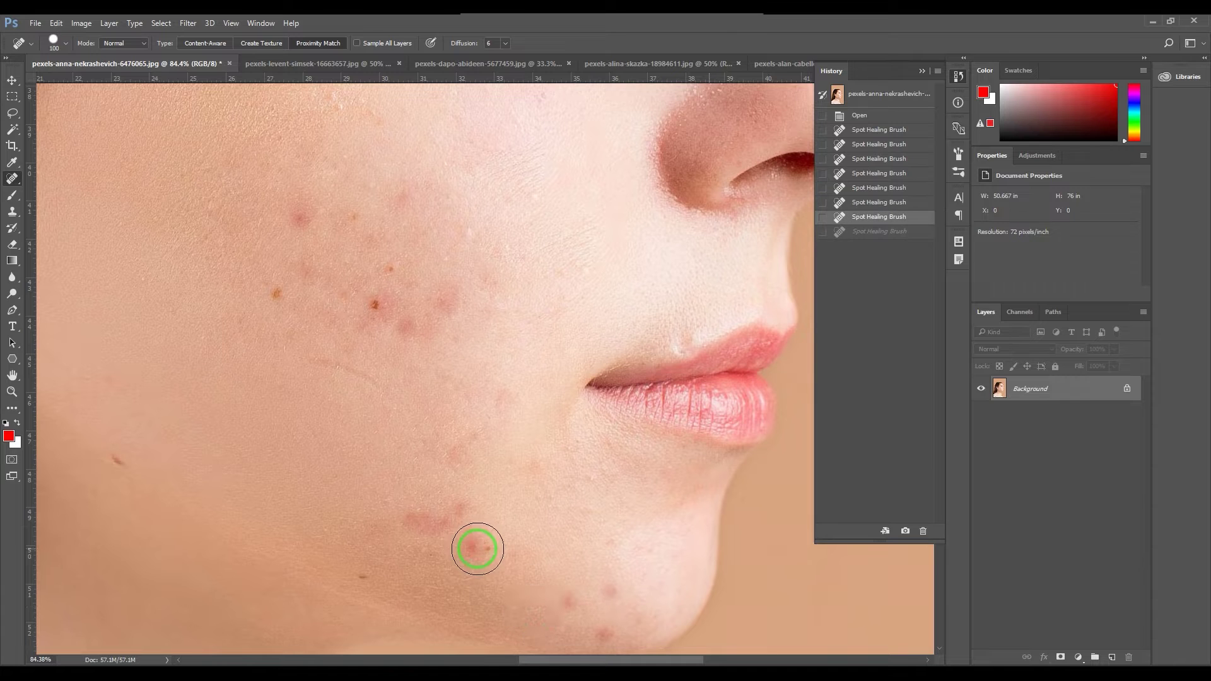
{"action": "left_click", "coordinate": [311, 44]}
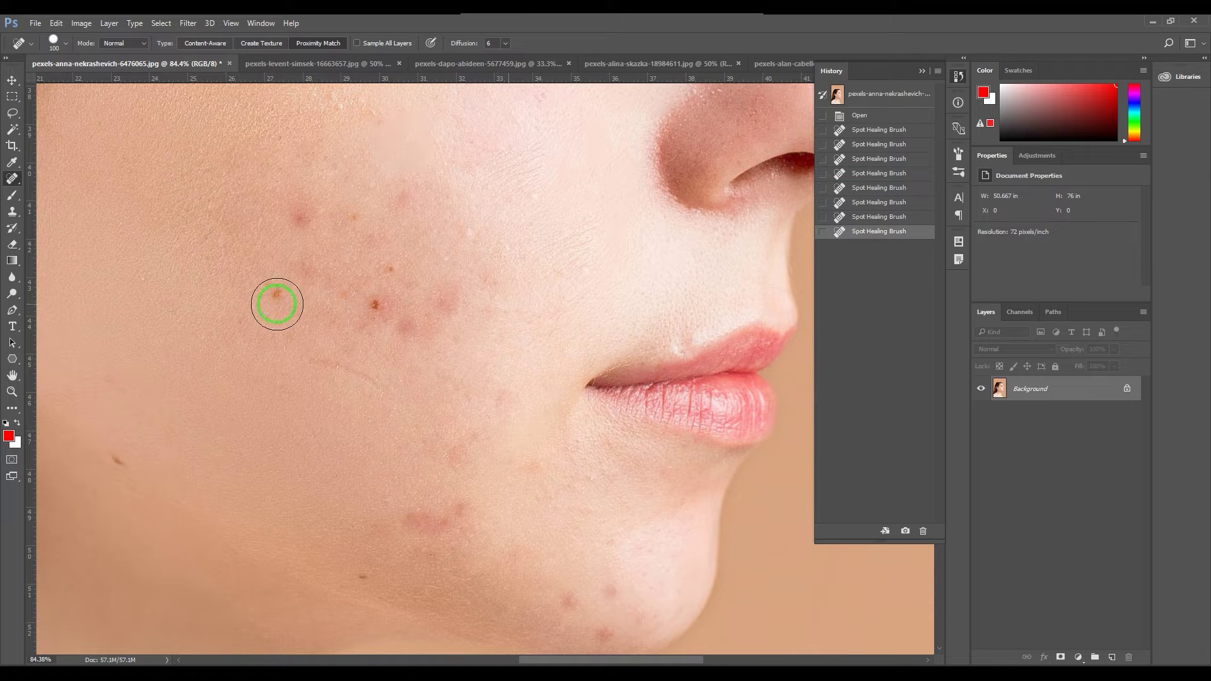
{"action": "left_click", "coordinate": [278, 291]}
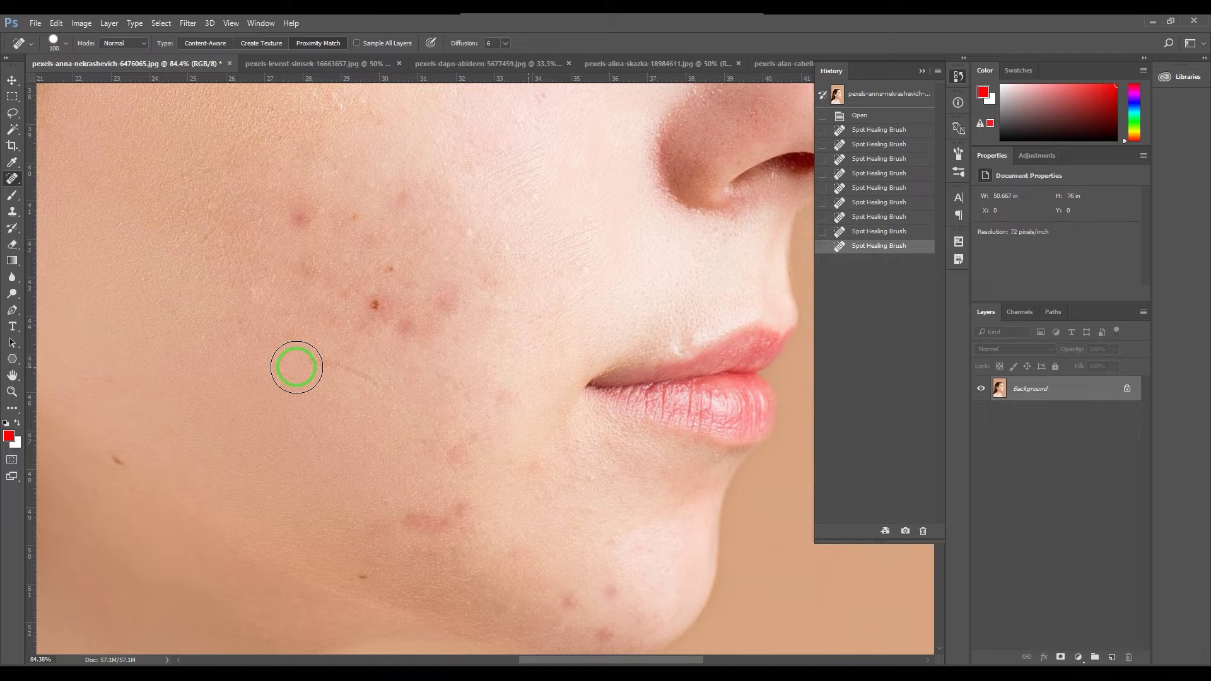
Open the photo of the pink flower on woven fabric and revert it to its original snapshot.
{"action": "left_click", "coordinate": [335, 65]}
{"action": "left_click", "coordinate": [500, 72]}
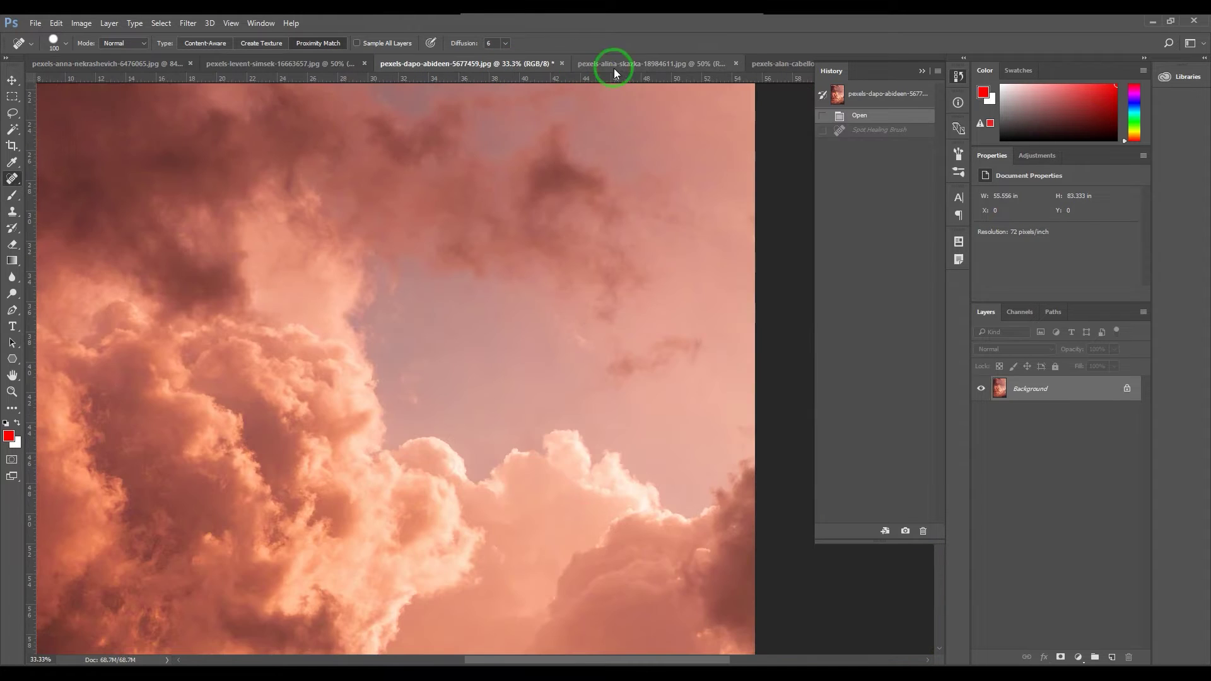
{"action": "left_click", "coordinate": [635, 69]}
{"action": "left_click", "coordinate": [790, 66]}
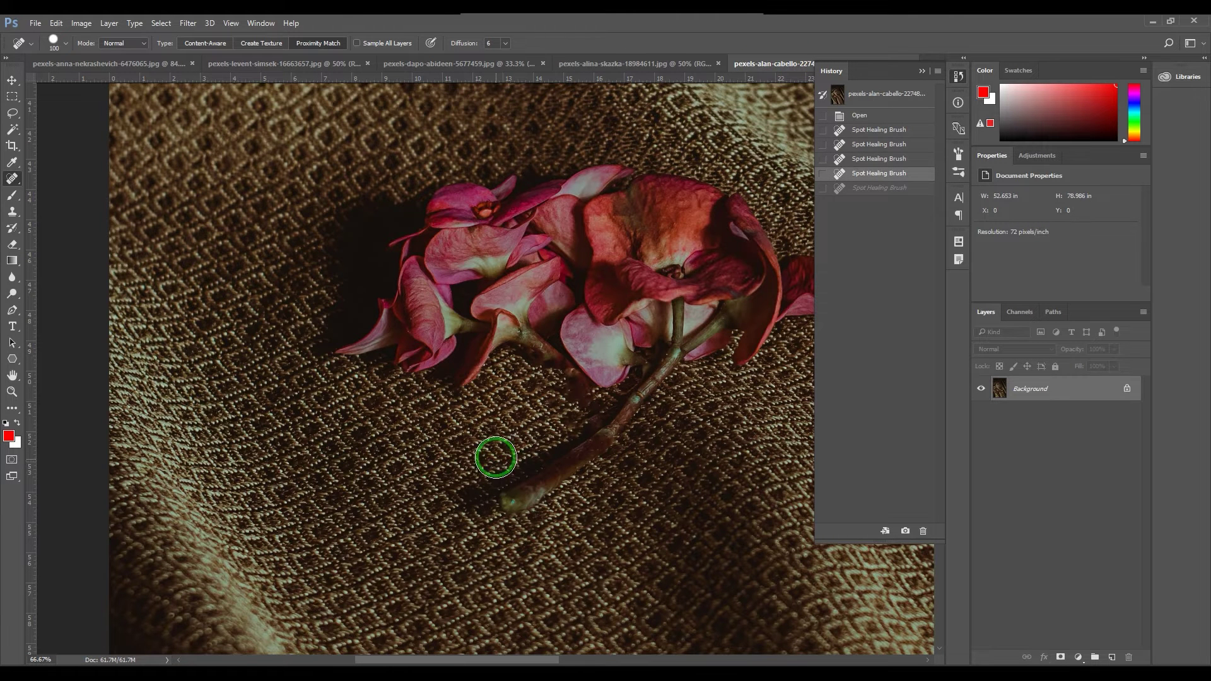
{"action": "left_click", "coordinate": [860, 94]}
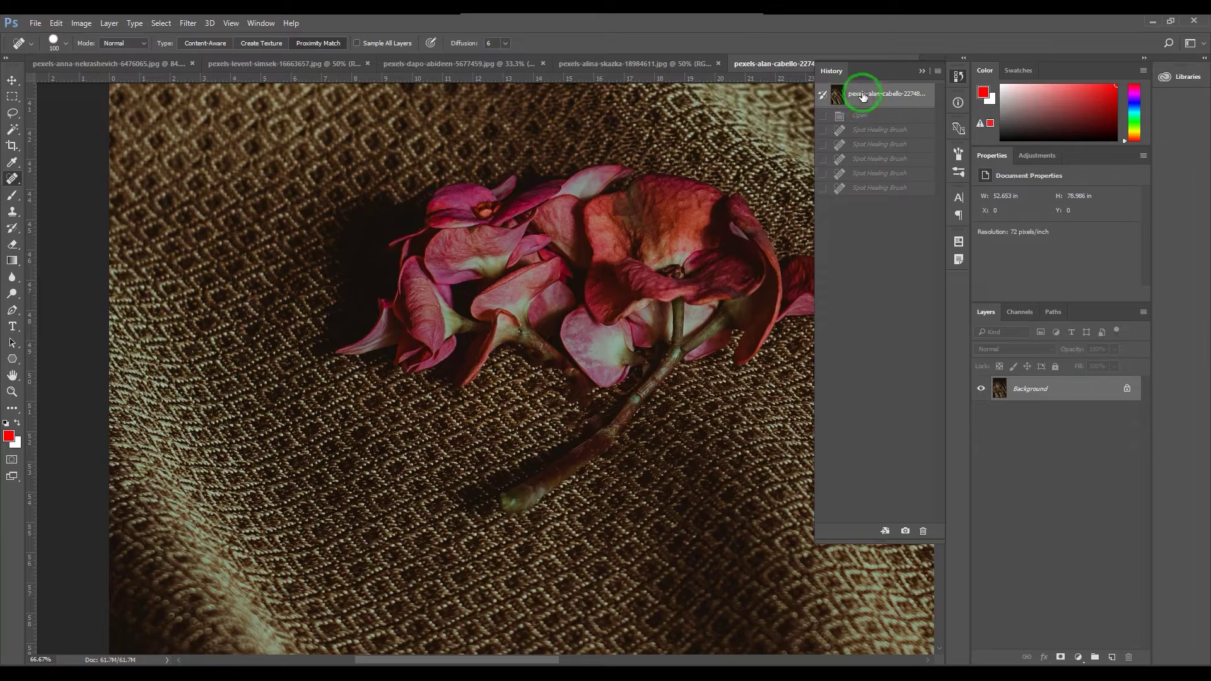
Set the Spot Healing Brush type to Content-Aware for retouching the drooping petal over the woven fabric.
{"action": "key", "text": "z"}
{"action": "left_click", "coordinate": [433, 411]}
{"action": "left_click", "coordinate": [469, 452]}
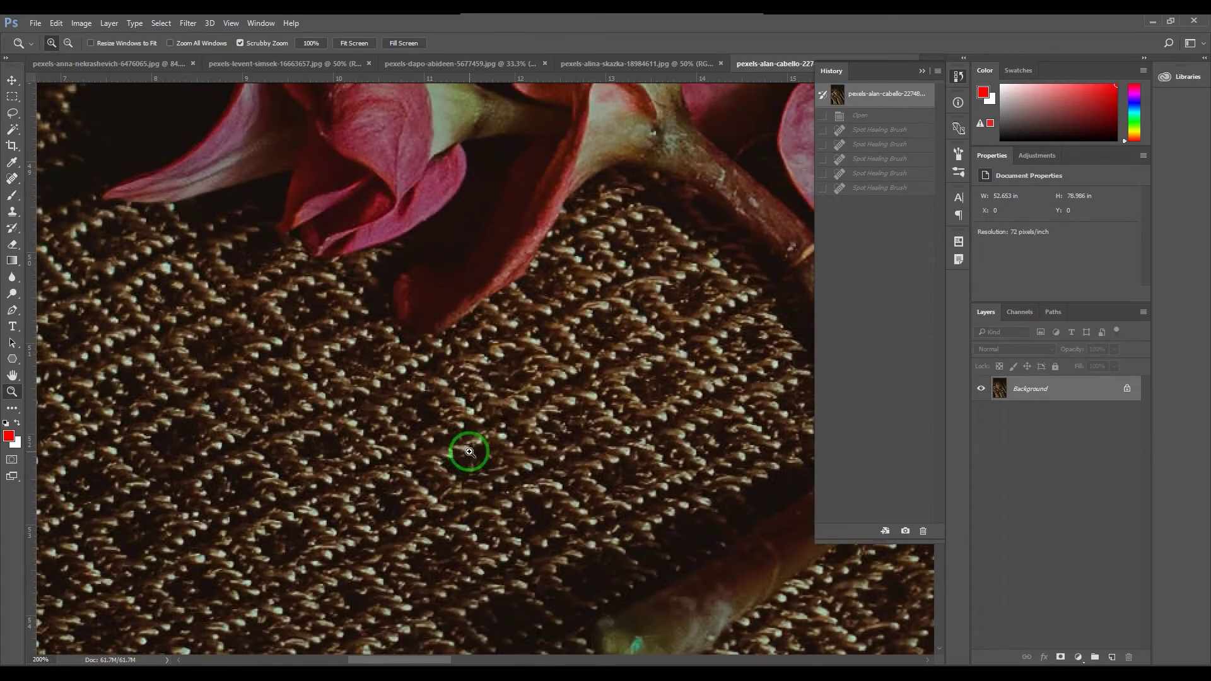
{"action": "left_click_drag", "start_coordinate": [532, 353], "coordinate": [459, 433]}
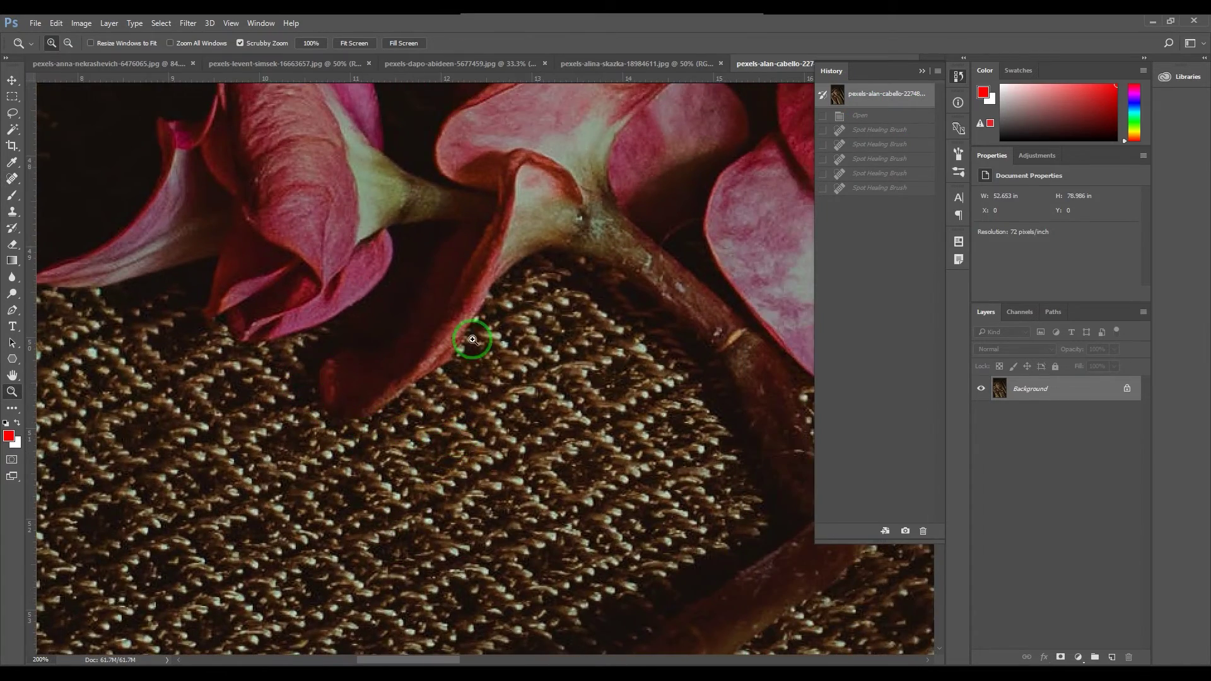
{"action": "left_click", "coordinate": [12, 181]}
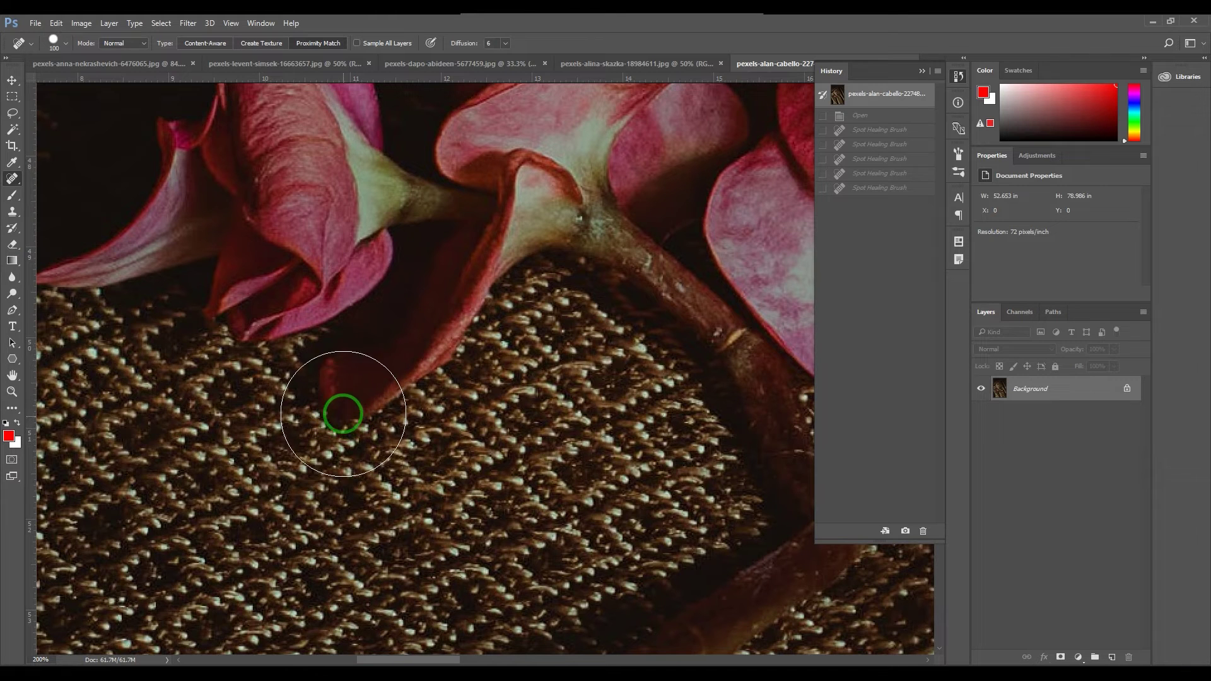
{"action": "left_click", "coordinate": [210, 46]}
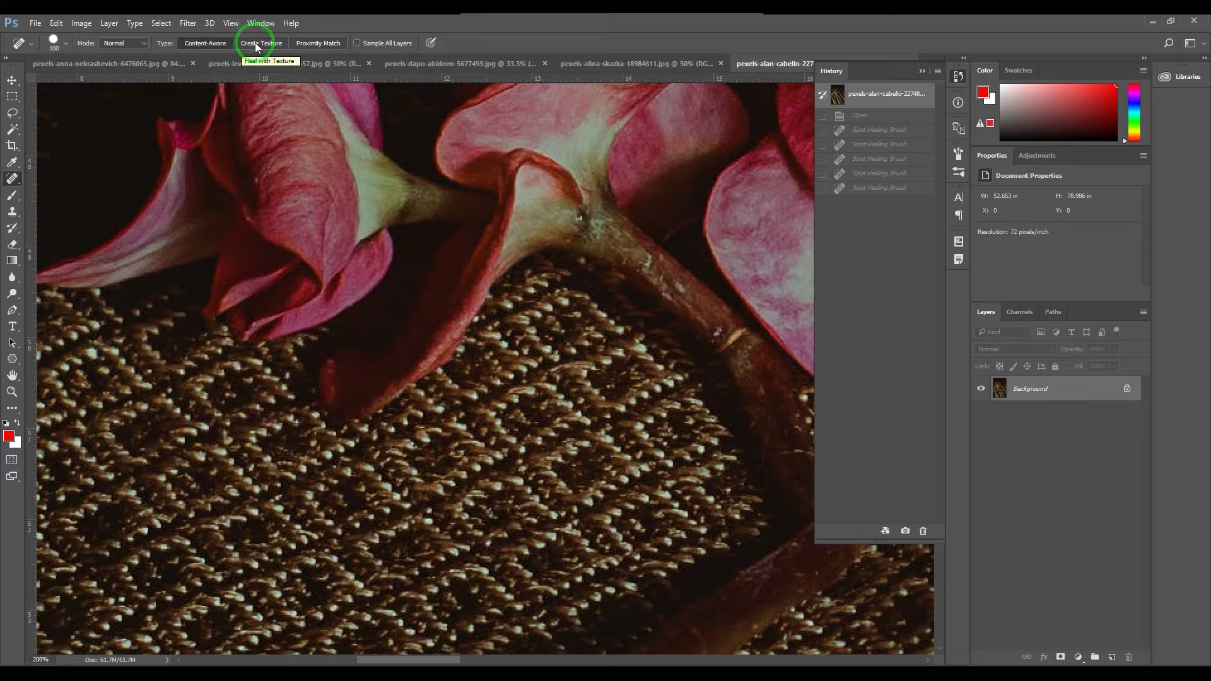
{"action": "left_click", "coordinate": [311, 42]}
{"action": "left_click", "coordinate": [208, 45]}
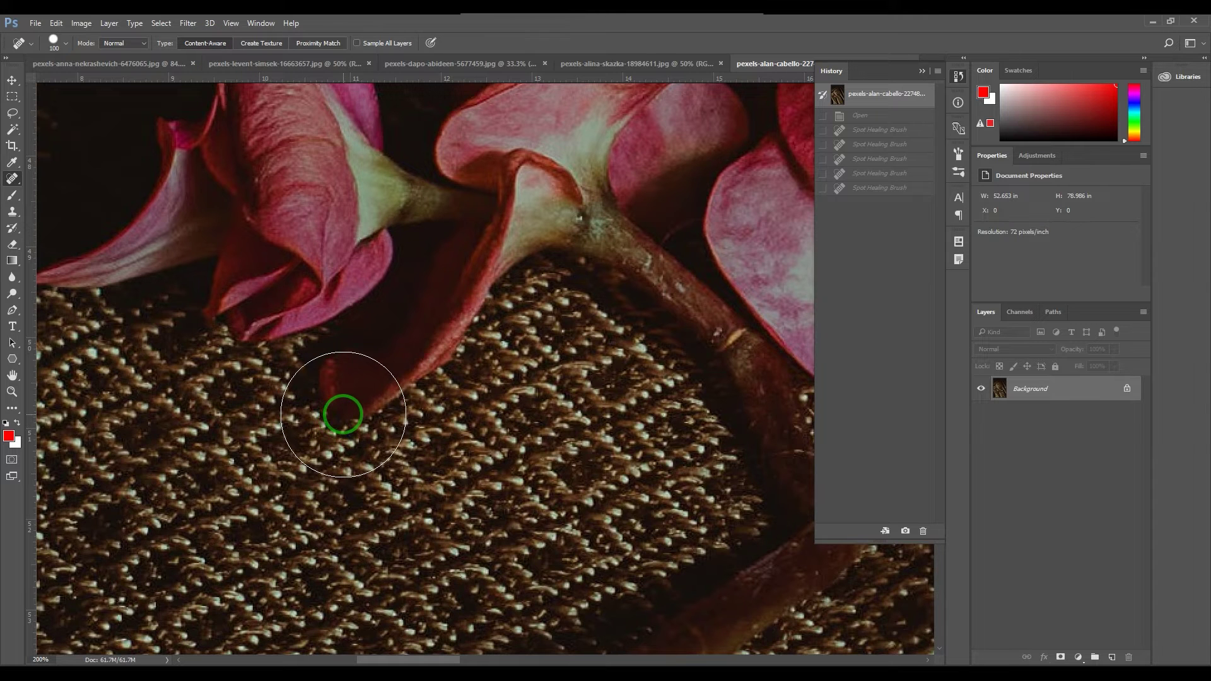
Heal away the tip of the drooping petal over the woven fabric with two Content-Aware strokes.
{"action": "left_click", "coordinate": [343, 414]}
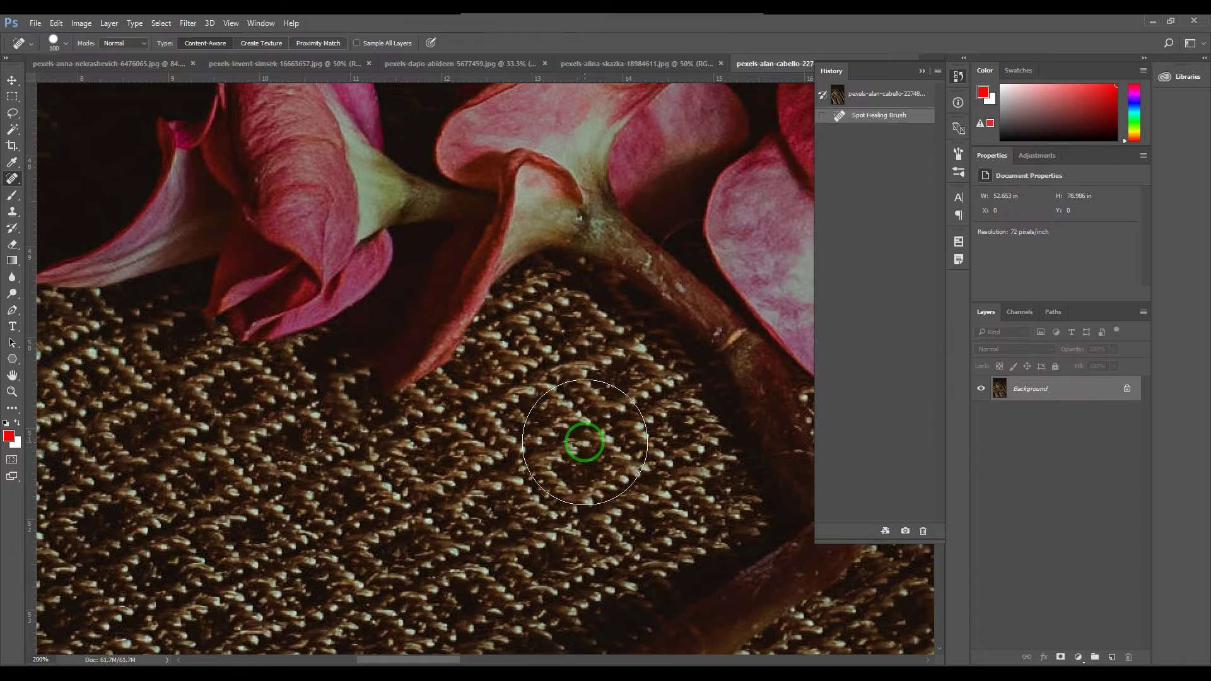
{"action": "scroll", "coordinate": [588, 440], "scroll_direction": "down", "scroll_amount": 3}
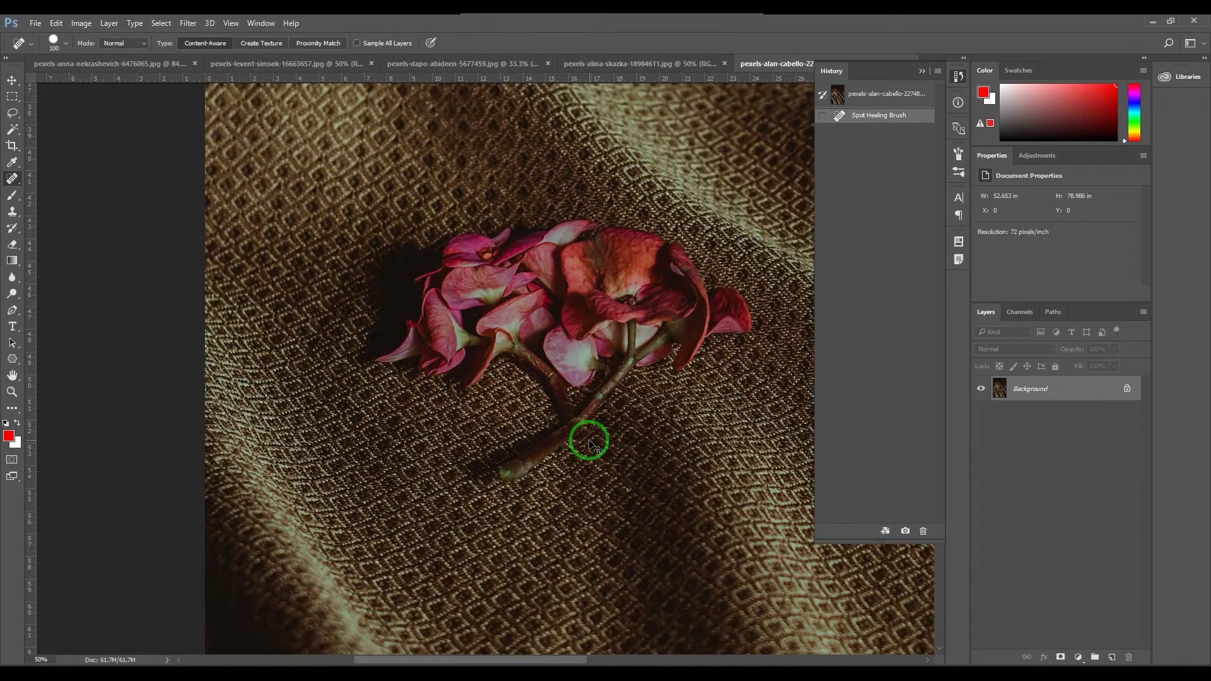
{"action": "scroll", "coordinate": [588, 440], "scroll_direction": "up", "scroll_amount": 5}
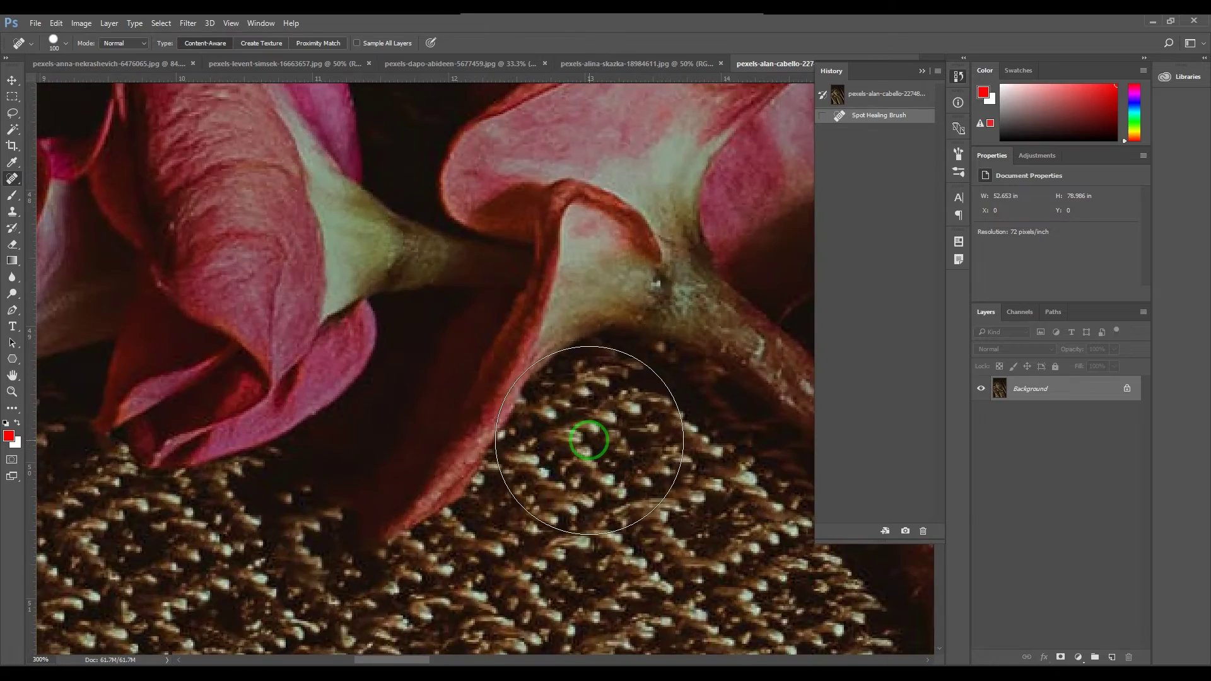
{"action": "left_click_drag", "start_coordinate": [549, 532], "coordinate": [558, 426]}
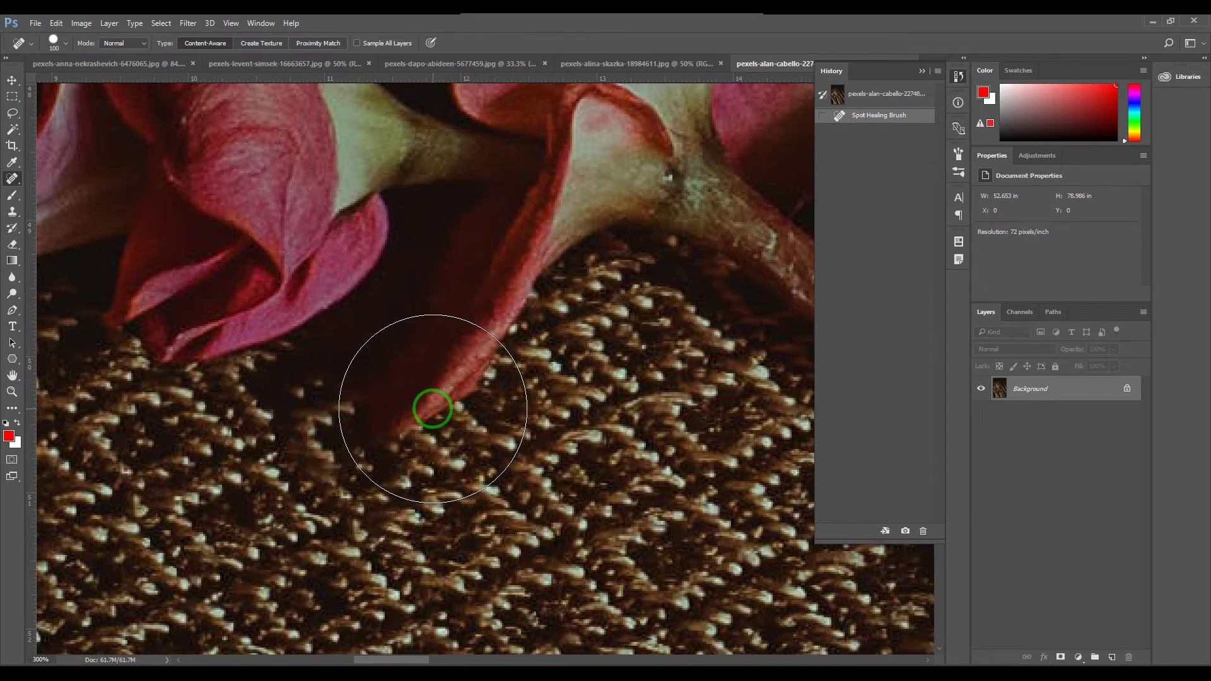
{"action": "left_click", "coordinate": [434, 409]}
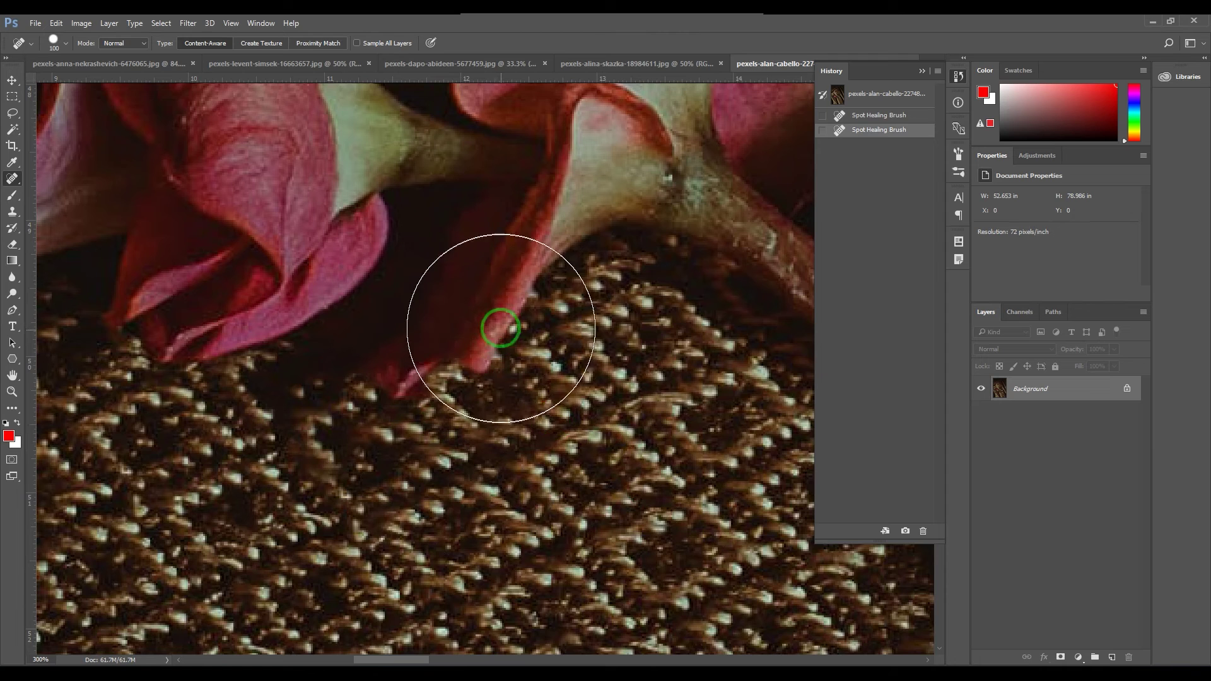
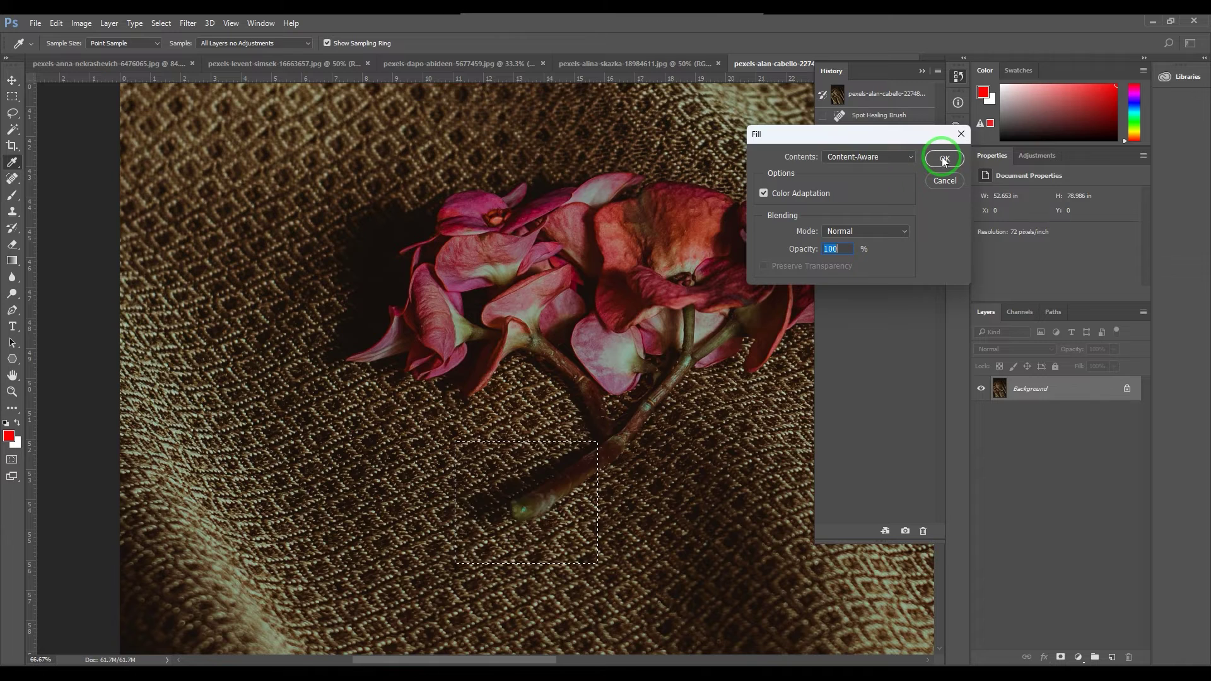
Fill the rectangular selection around the cut stem end with Content-Aware at 100% opacity, and undo the fill.
{"action": "left_click", "coordinate": [944, 161]}
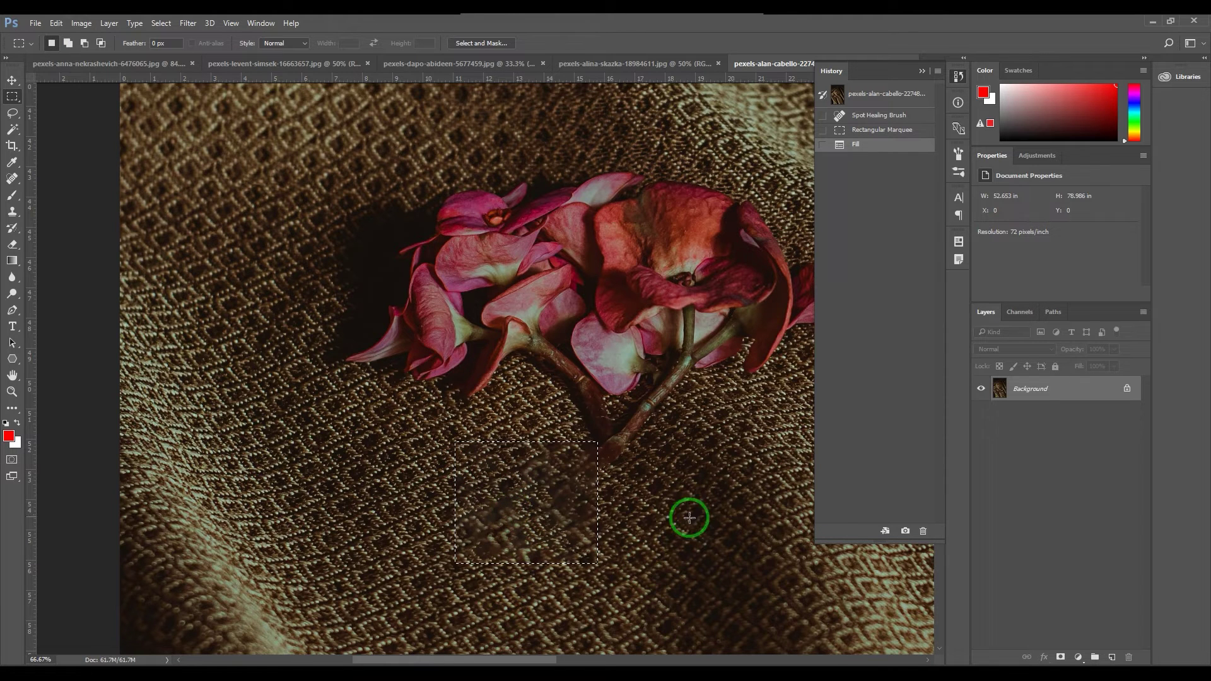
{"action": "key", "text": "ctrl+z"}
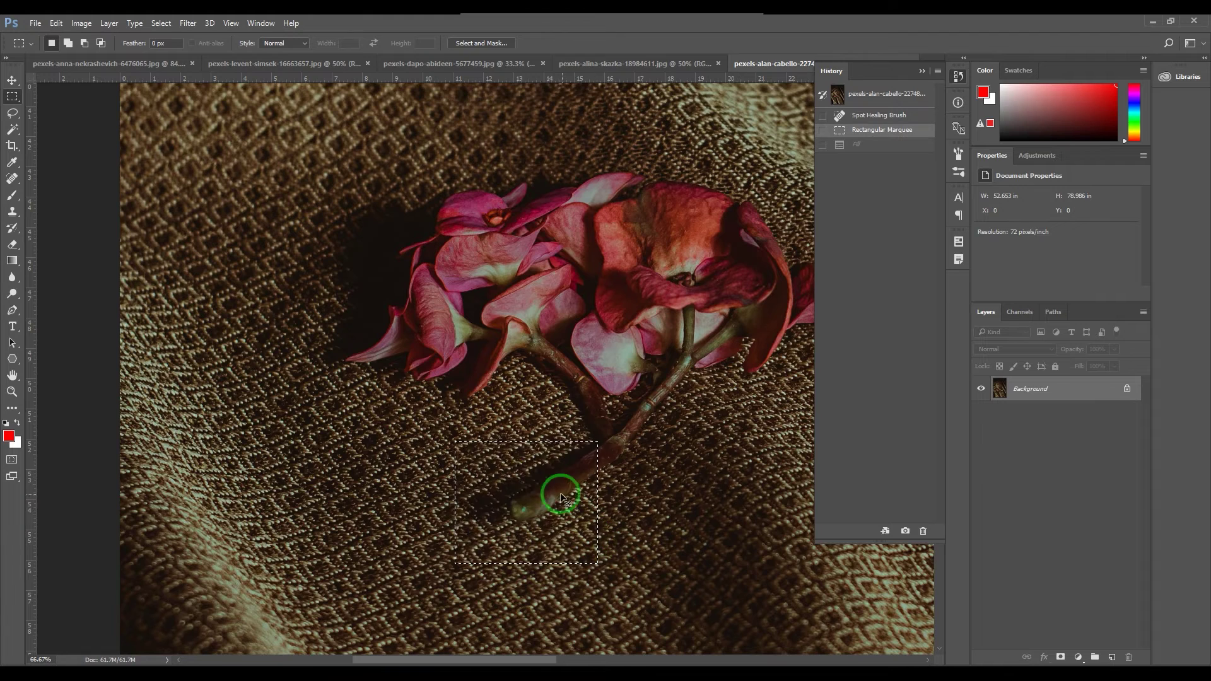
Marquee-select a rectangle over the upper petals and the fabric above them, and fill it with Content-Aware.
{"action": "scroll", "coordinate": [538, 427], "scroll_direction": "up", "scroll_amount": 2}
{"action": "scroll", "coordinate": [538, 427], "scroll_direction": "right", "scroll_amount": 2}
{"action": "left_click_drag", "start_coordinate": [449, 159], "coordinate": [593, 353]}
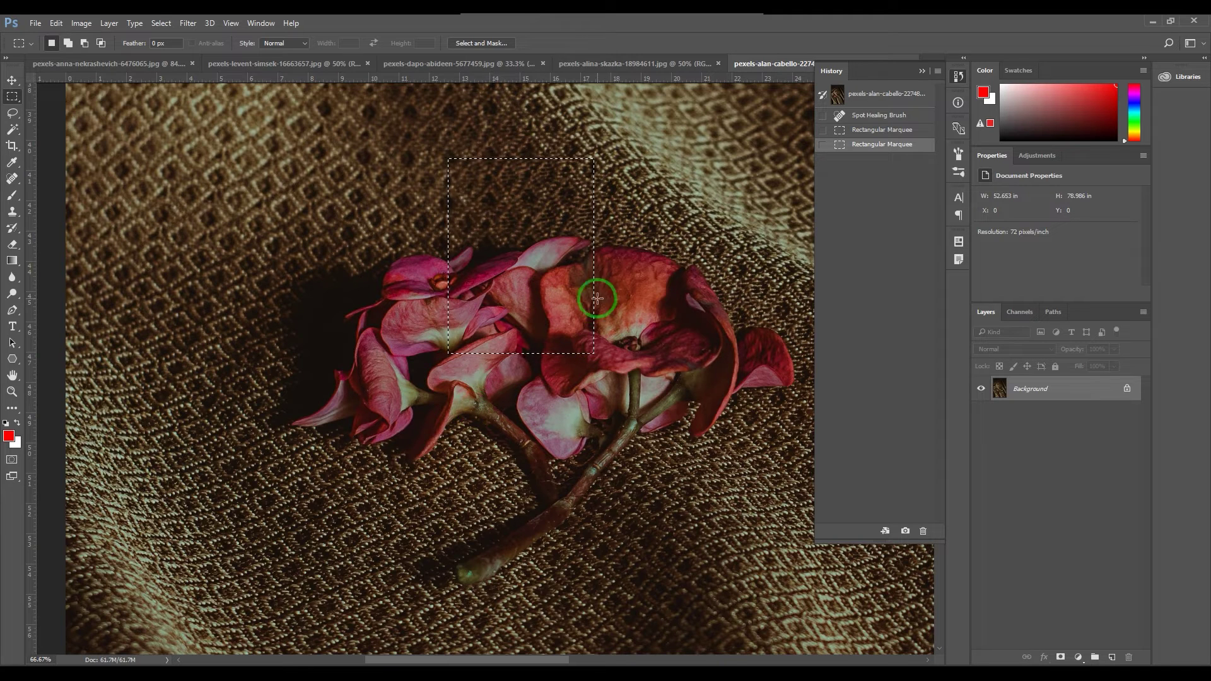
{"action": "right_click", "coordinate": [486, 207]}
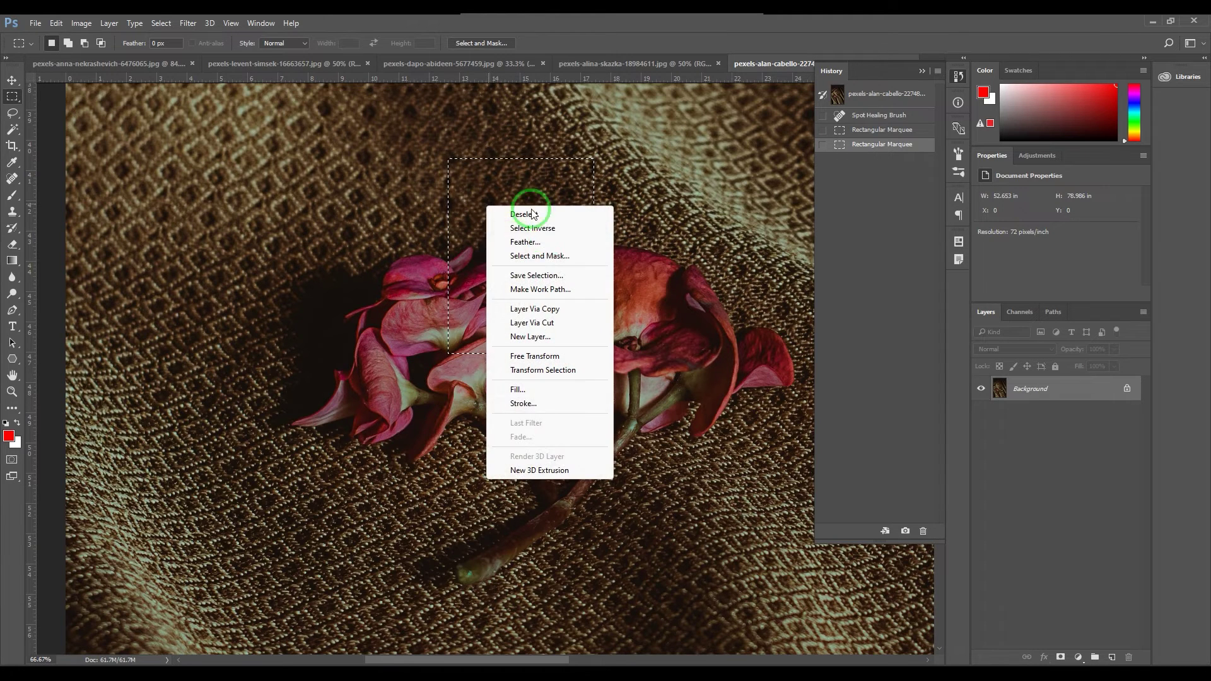
{"action": "left_click", "coordinate": [566, 391]}
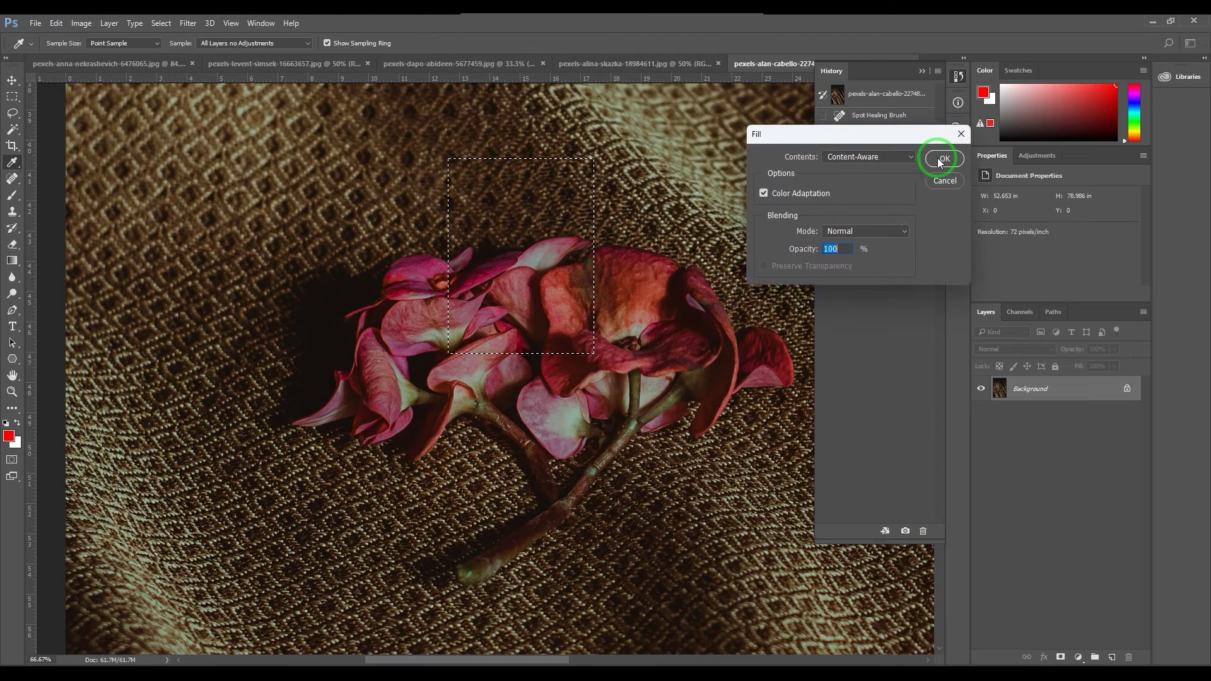
{"action": "left_click", "coordinate": [943, 158]}
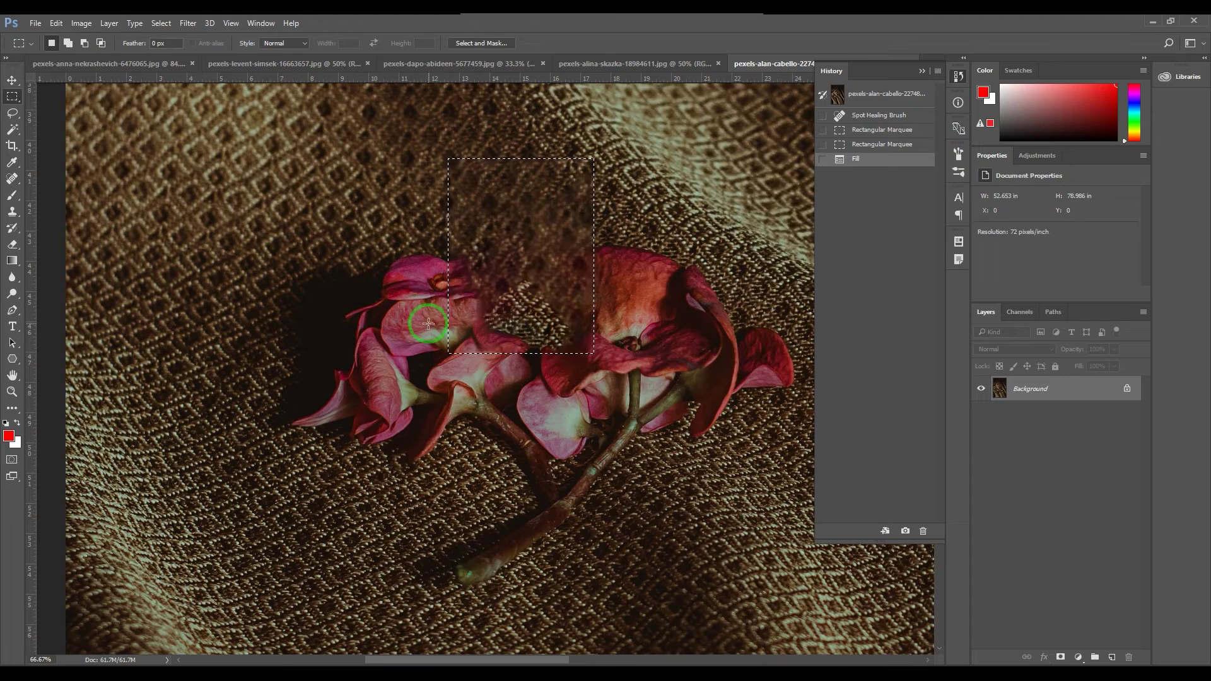
Examine up close how the filled area blends with the petals and fabric, clearing the selection.
{"action": "key", "text": "z"}
{"action": "left_click_drag", "start_coordinate": [429, 312], "coordinate": [435, 337]}
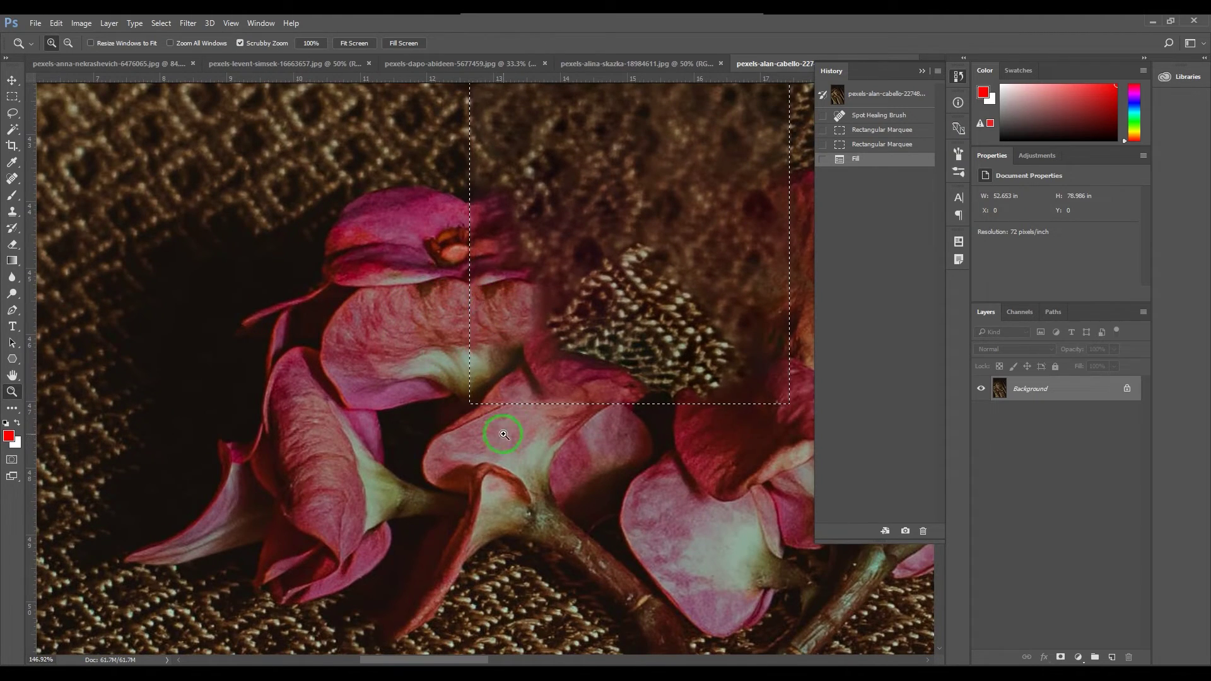
{"action": "left_click_drag", "start_coordinate": [542, 362], "coordinate": [722, 308]}
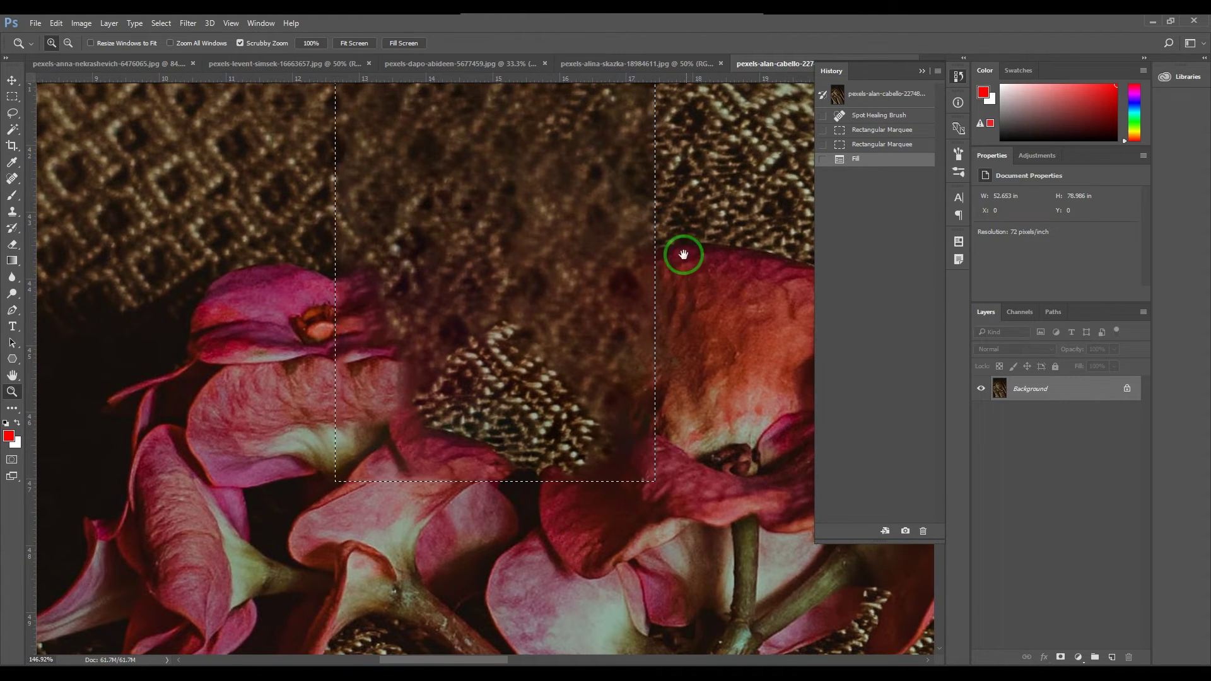
{"action": "left_click_drag", "start_coordinate": [683, 254], "coordinate": [684, 359]}
{"action": "left_click_drag", "start_coordinate": [236, 422], "coordinate": [253, 287]}
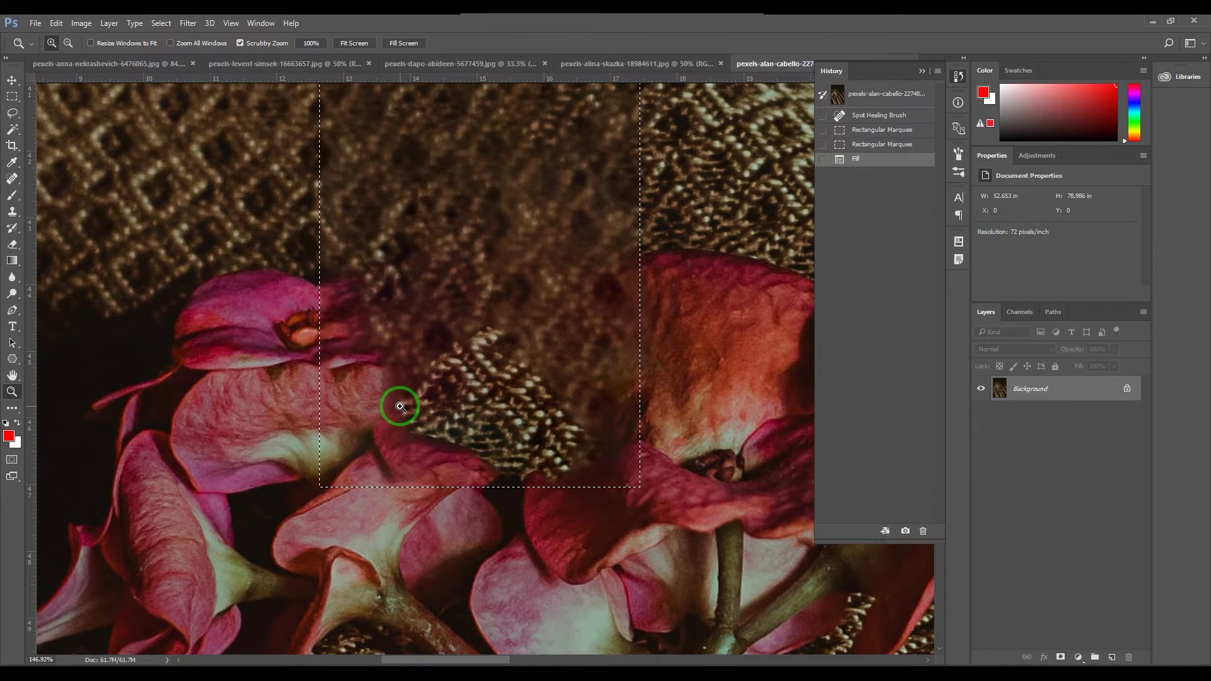
{"action": "key", "text": "ctrl+d"}
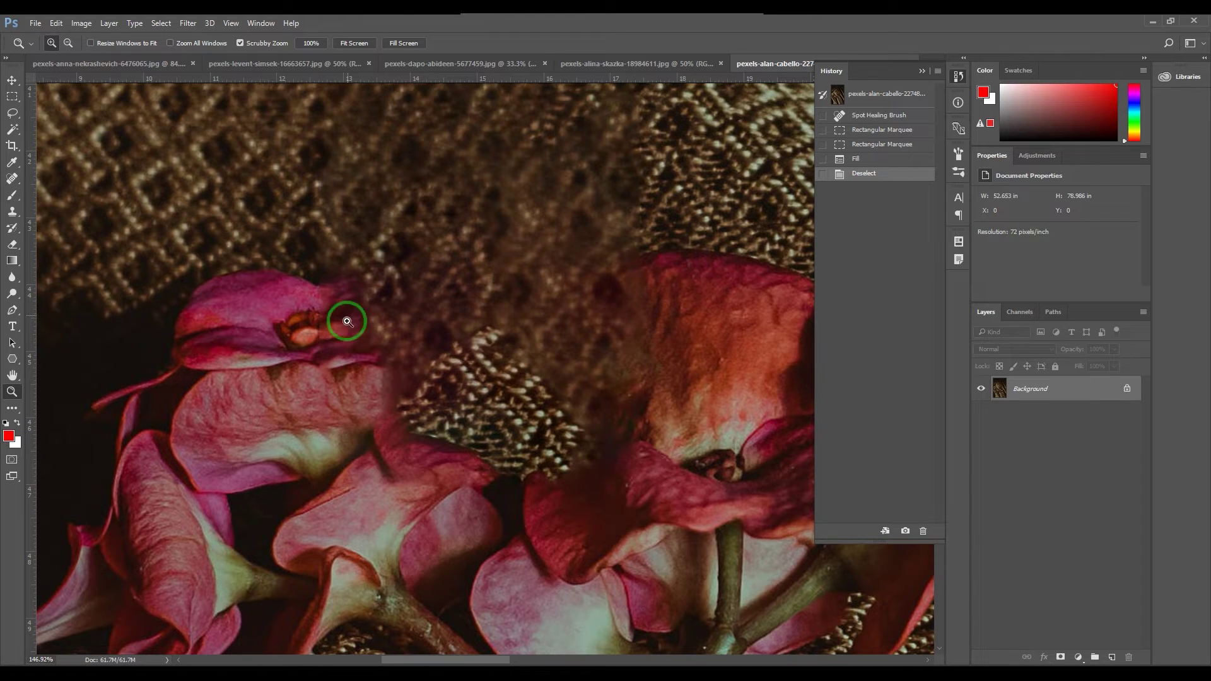
{"action": "left_click", "coordinate": [648, 264], "text": "alt"}
{"action": "left_click", "coordinate": [648, 264], "text": "alt"}
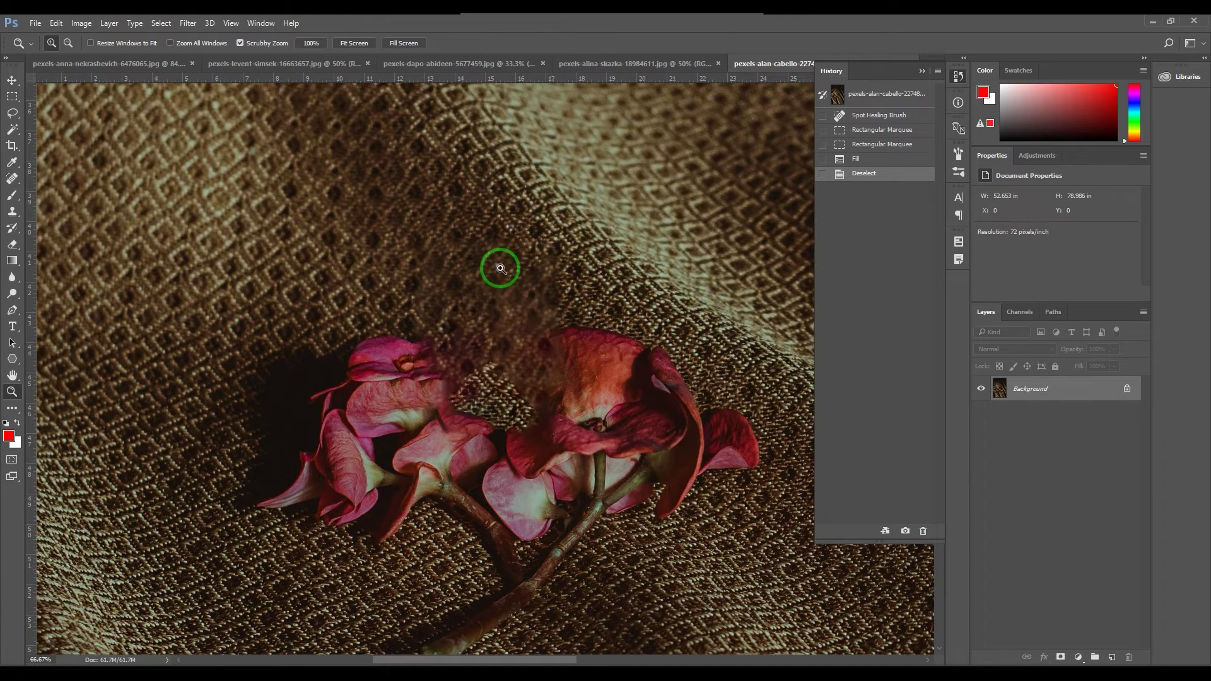
Undo the deselection and the fill over the petals, and revert the flower photo to its original snapshot.
{"action": "key", "text": "ctrl+alt+z"}
{"action": "key", "text": "ctrl+alt+z"}
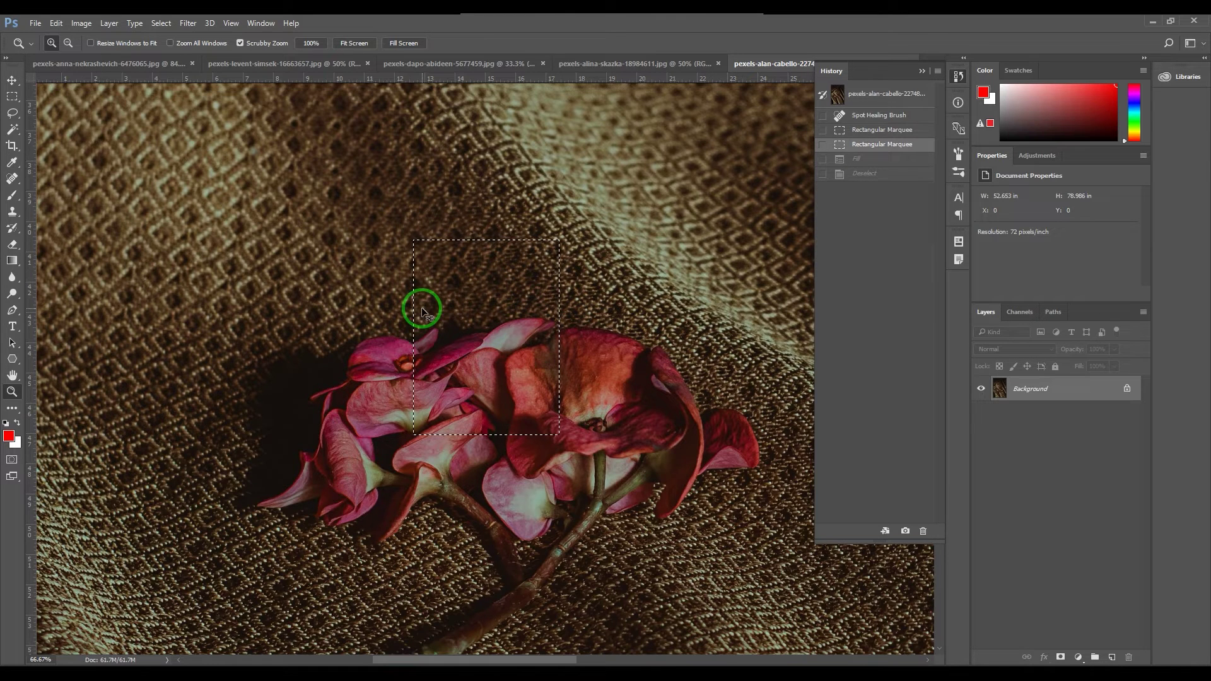
{"action": "left_click", "coordinate": [886, 94]}
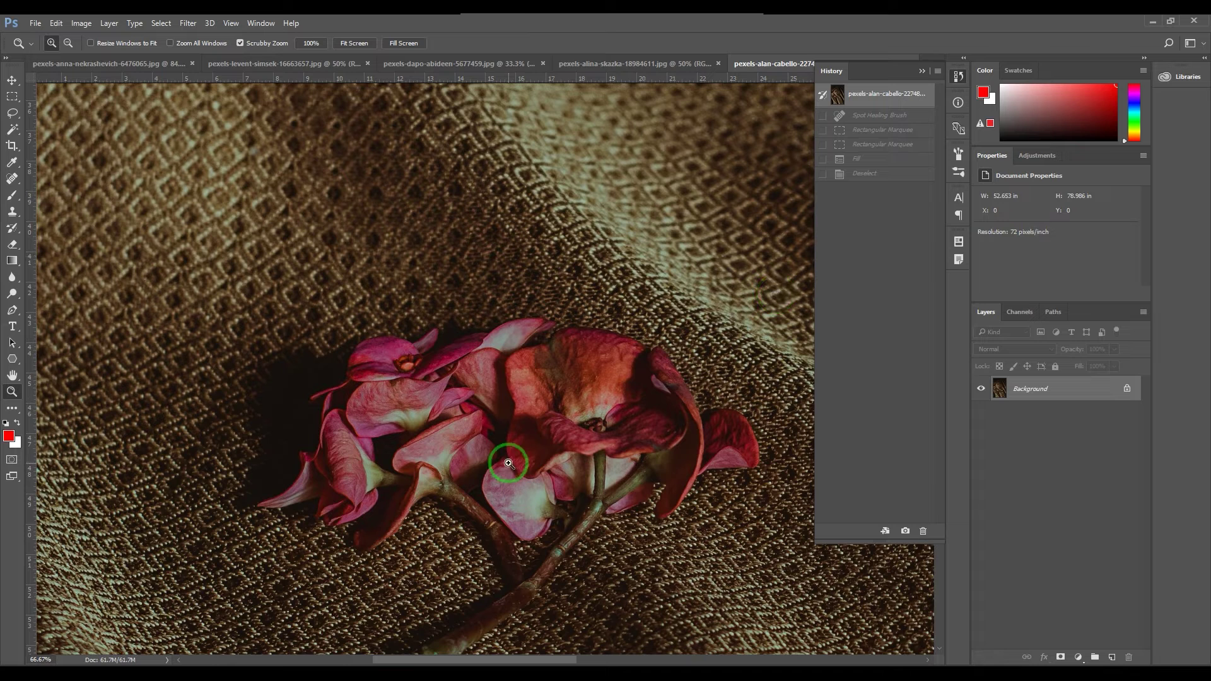
Set the Spot Healing Brush to a size of 300 px with 100% hardness.
{"action": "left_click", "coordinate": [12, 179]}
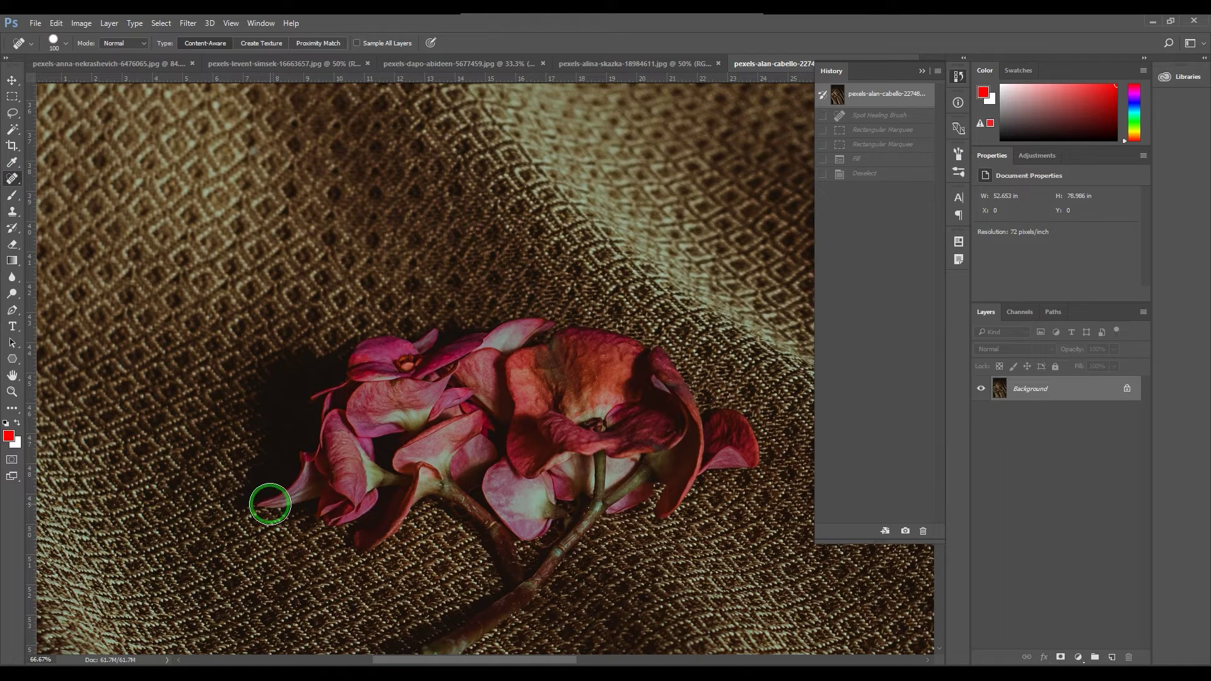
{"action": "key", "text": "bracketright"}
{"action": "key", "text": "bracketright"}
{"action": "key", "text": "bracketright"}
{"action": "key", "text": "bracketright"}
{"action": "key", "text": "bracketright"}
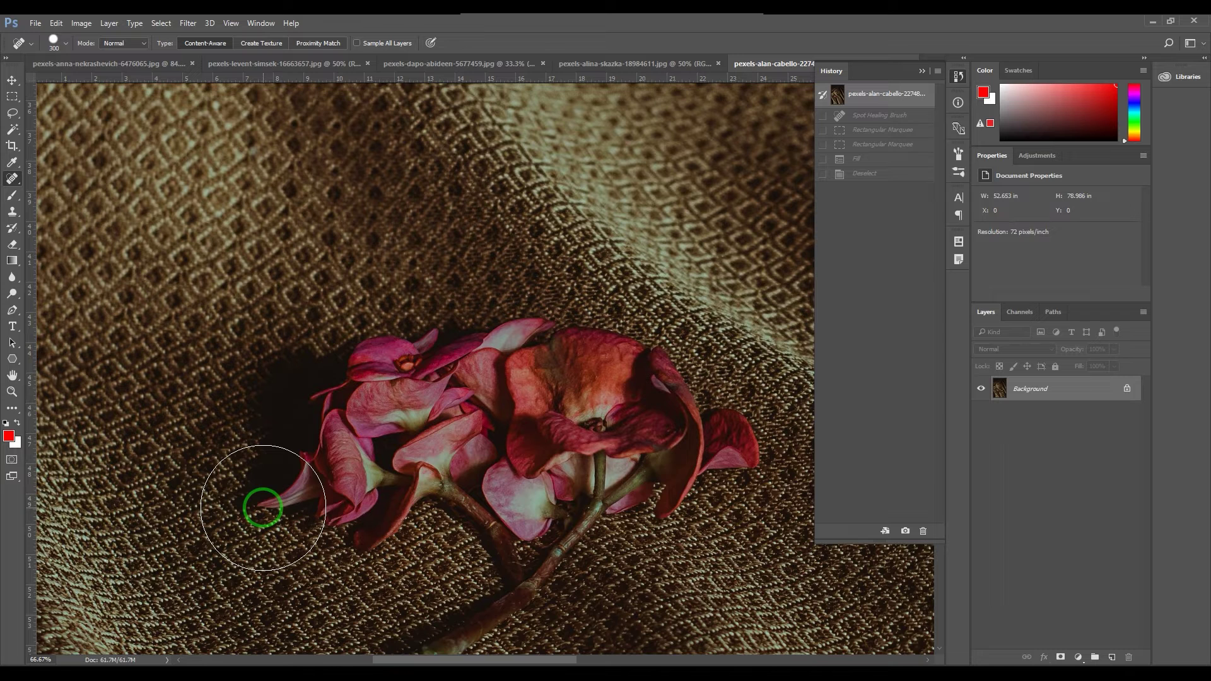
{"action": "left_click", "coordinate": [66, 43]}
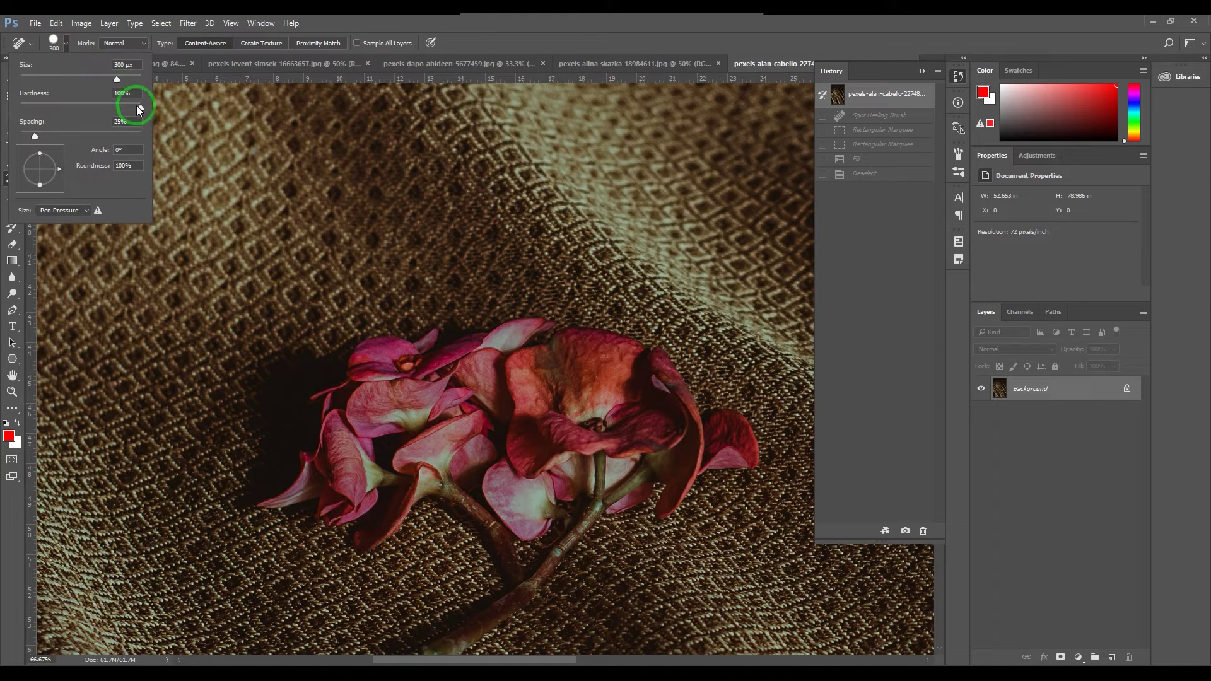
{"action": "left_click_drag", "start_coordinate": [139, 109], "coordinate": [154, 108]}
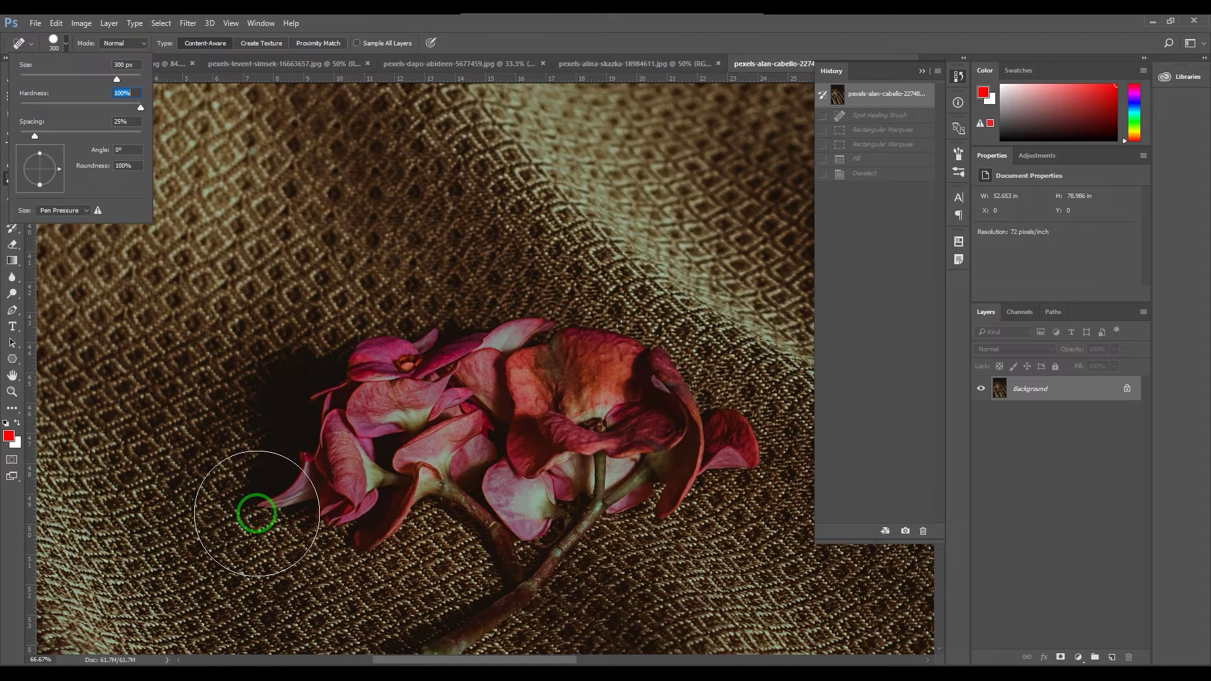
Heal the leftmost petal tip and the petals beside it with Content-Aware, and revert the photo to its original snapshot.
{"action": "left_click", "coordinate": [256, 513]}
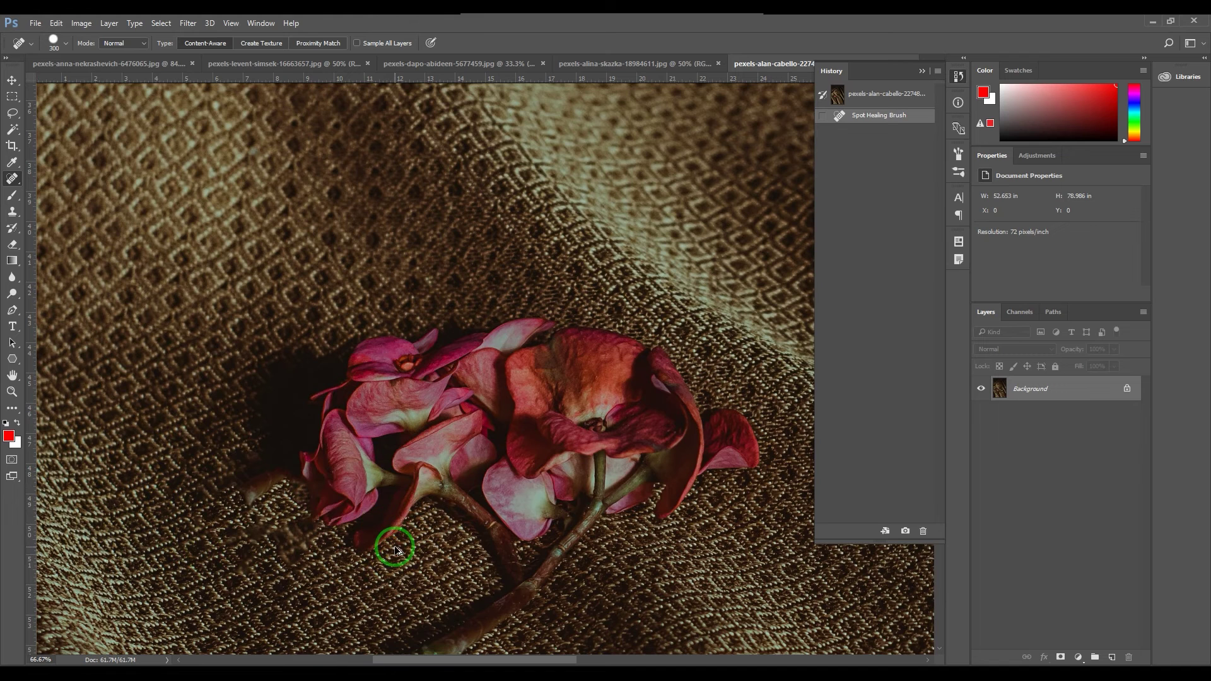
{"action": "left_click", "coordinate": [371, 416]}
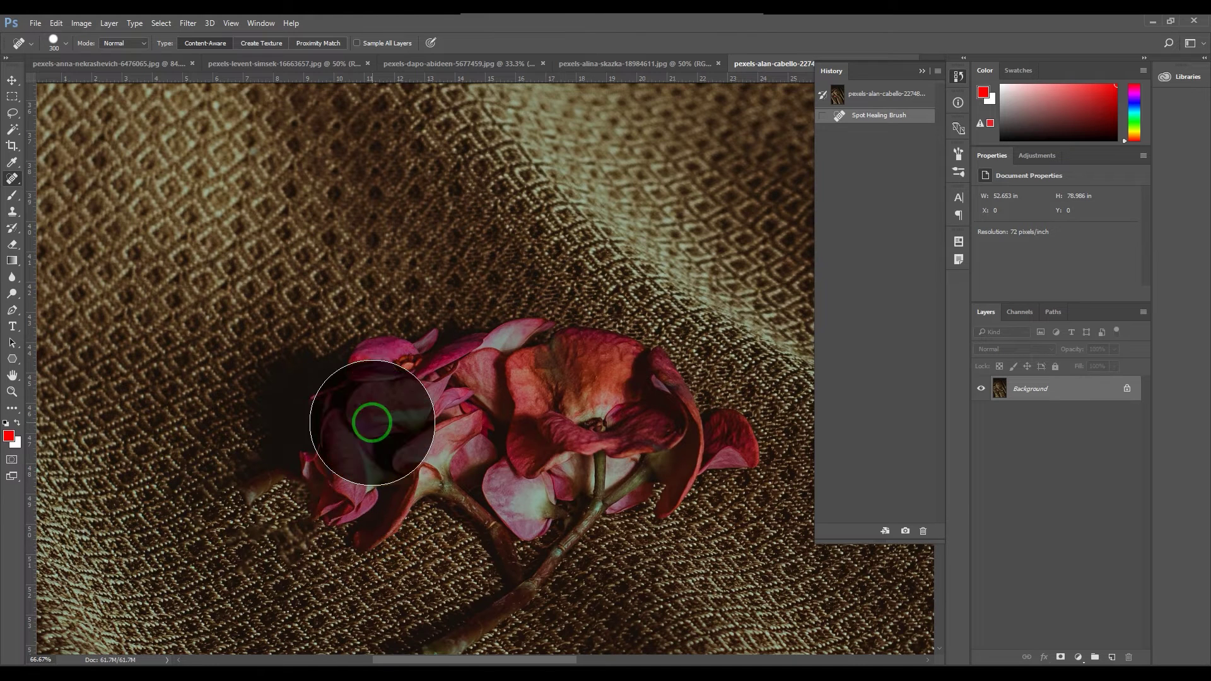
{"action": "key", "text": "ctrl+z"}
{"action": "key", "text": "ctrl+z"}
{"action": "key", "text": "ctrl+z"}
{"action": "key", "text": "ctrl+z"}
{"action": "key", "text": "ctrl+z"}
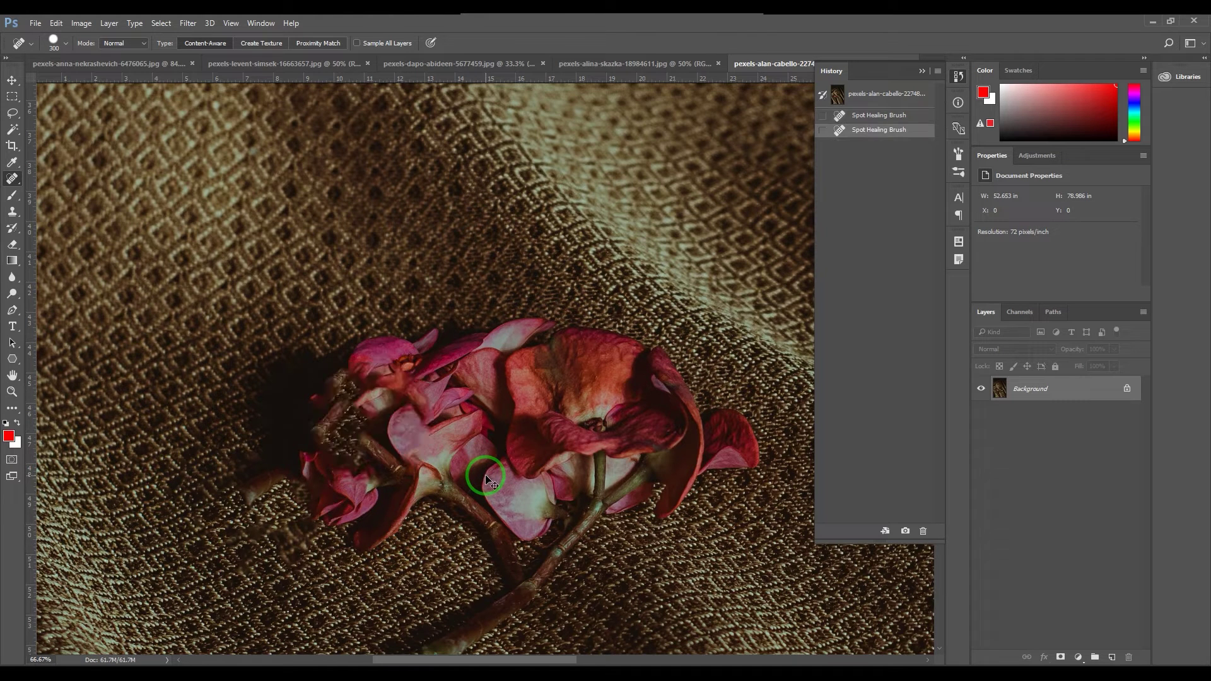
{"action": "left_click", "coordinate": [884, 94]}
Try healing the leftmost petal tip twice with Proximity Match, undoing each stroke.
{"action": "left_click", "coordinate": [319, 43]}
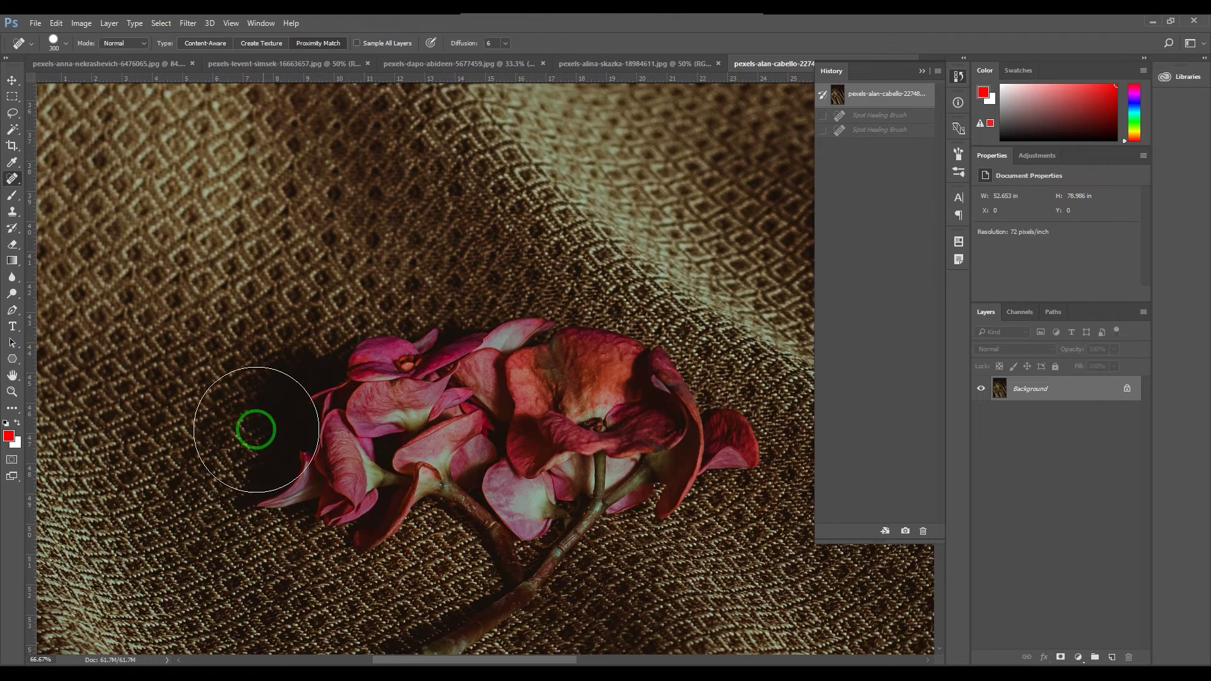
{"action": "left_click", "coordinate": [271, 495]}
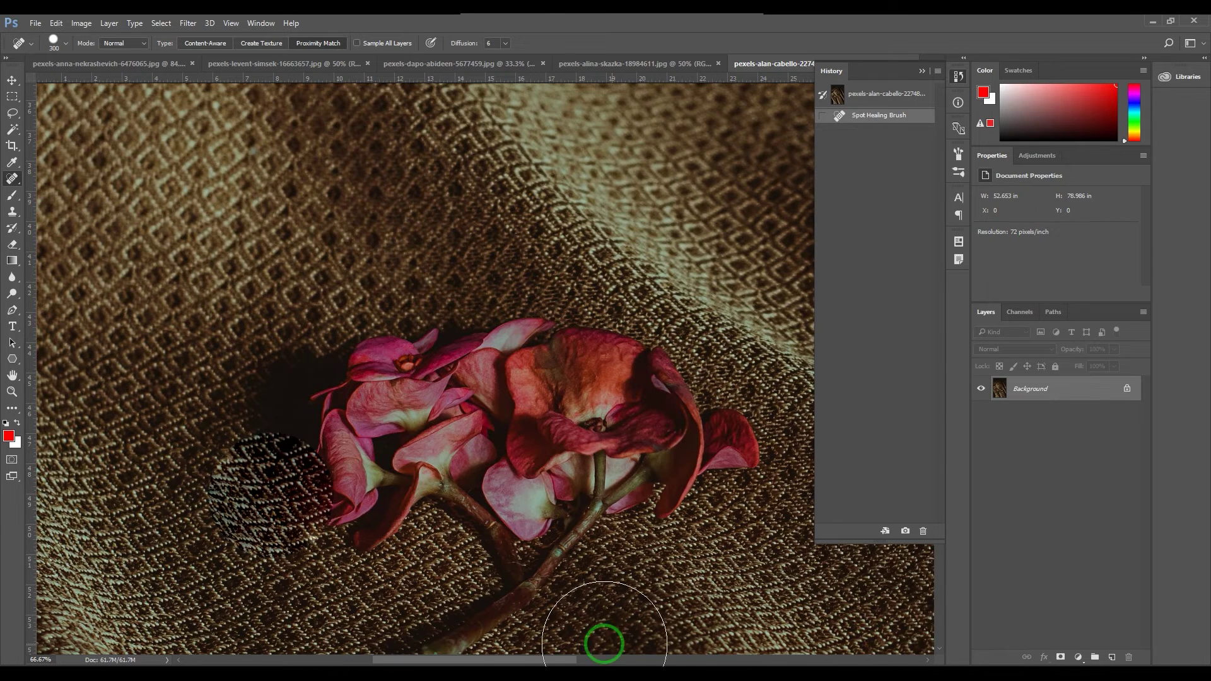
{"action": "key", "text": "ctrl+alt+z"}
{"action": "key", "text": "ctrl+alt+z"}
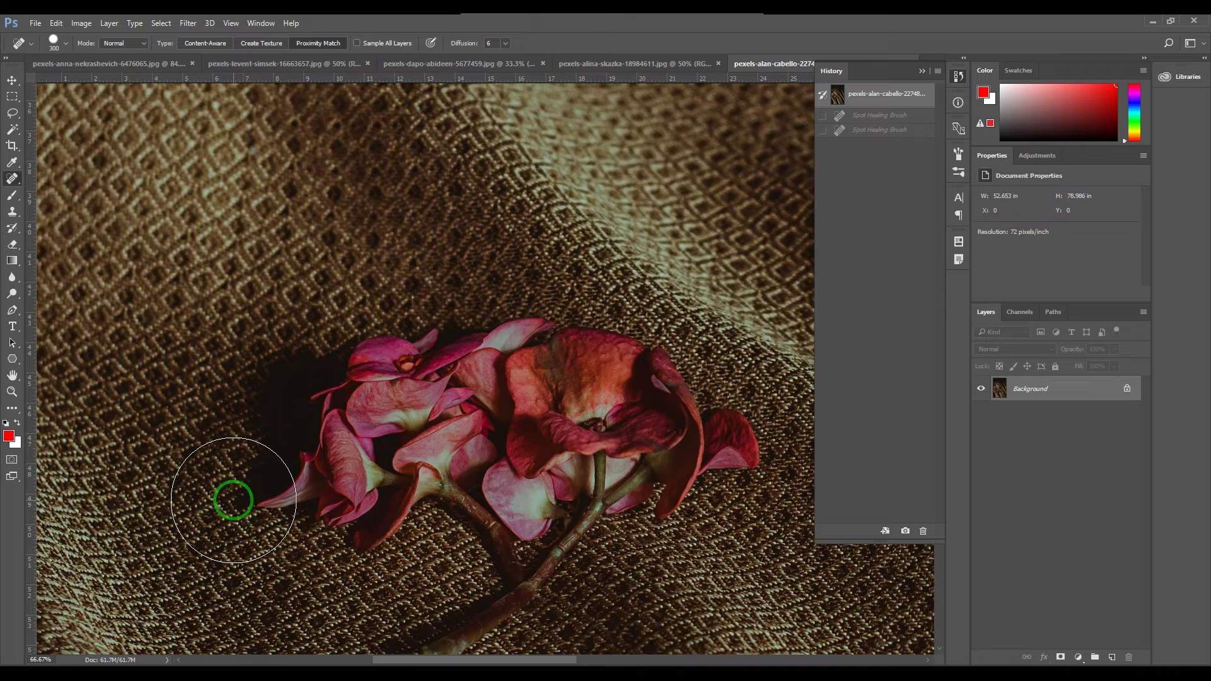
{"action": "left_click", "coordinate": [260, 517]}
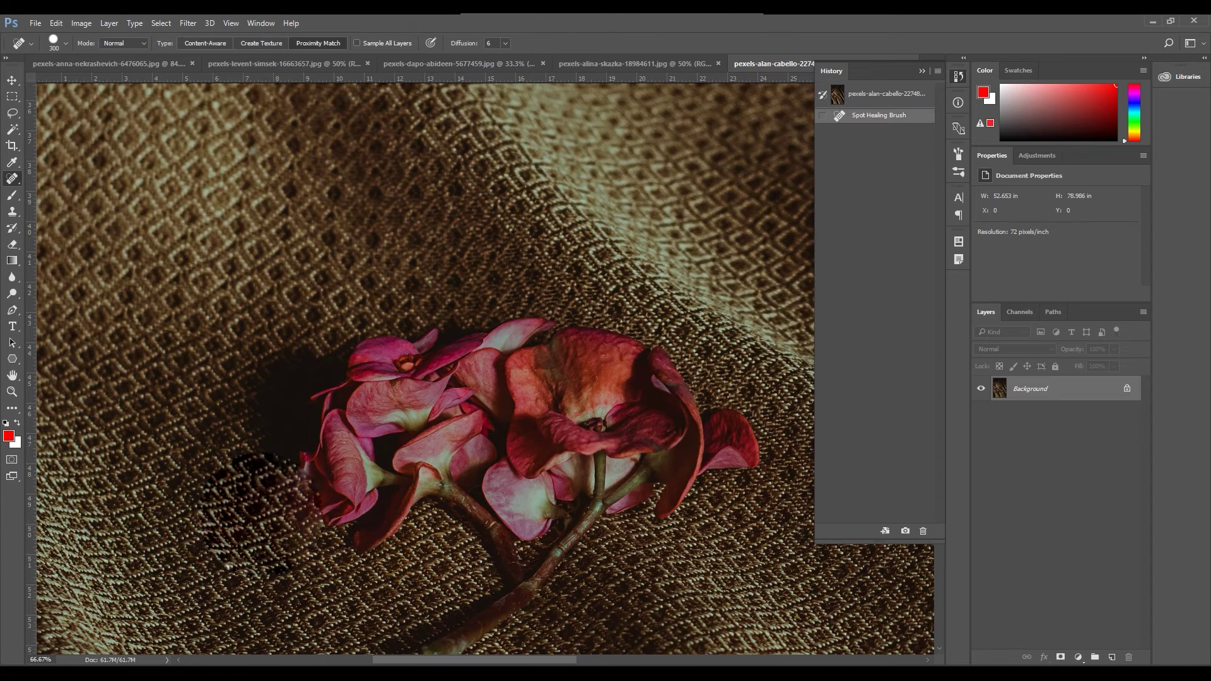
{"action": "key", "text": "ctrl+z"}
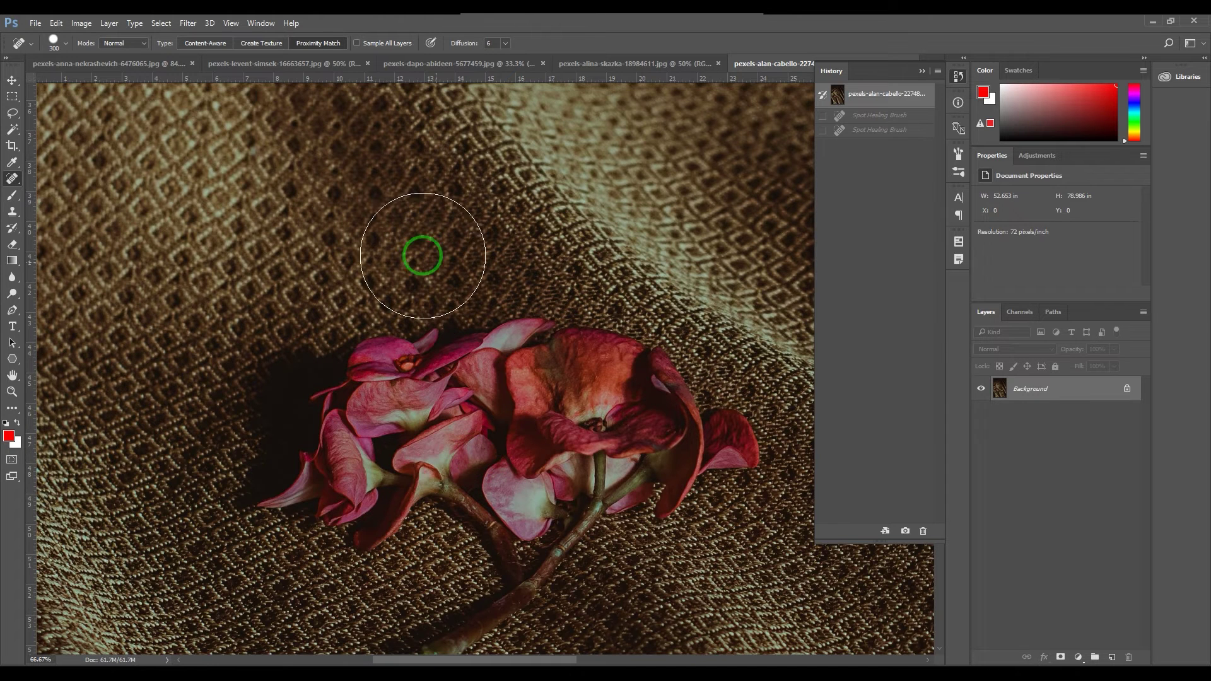
Switch to the lake photo with the blue boat and frame the red flag at 100% zoom.
{"action": "left_click", "coordinate": [127, 60]}
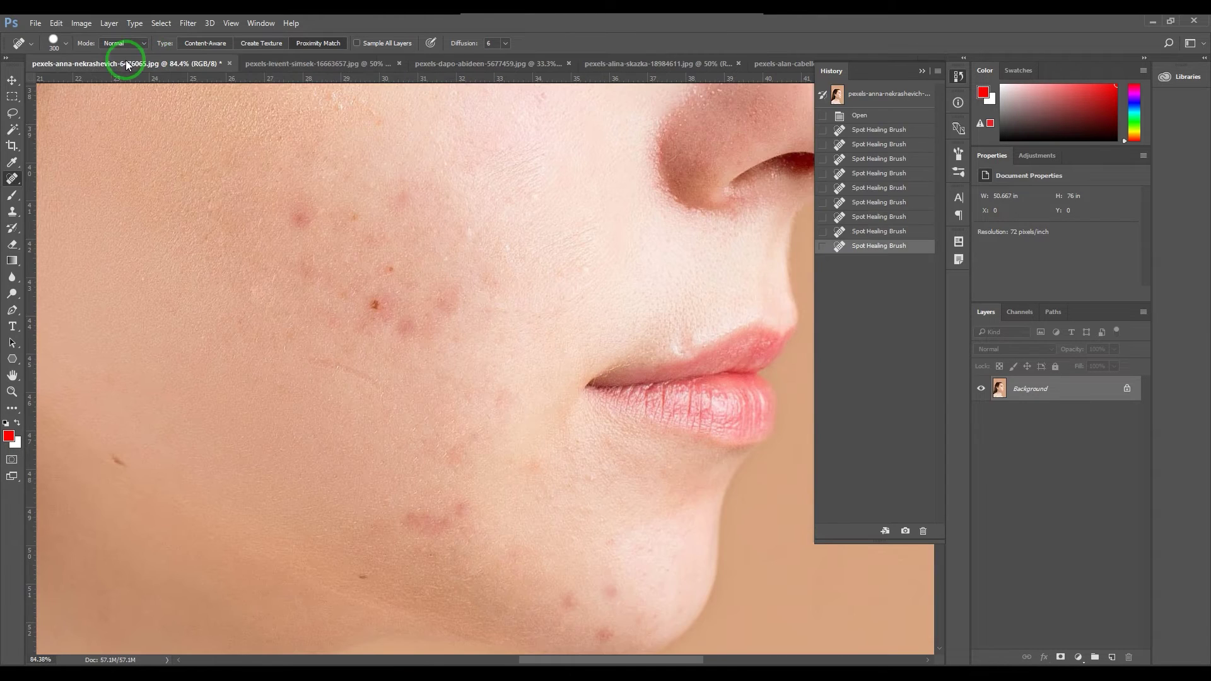
{"action": "left_click", "coordinate": [266, 59]}
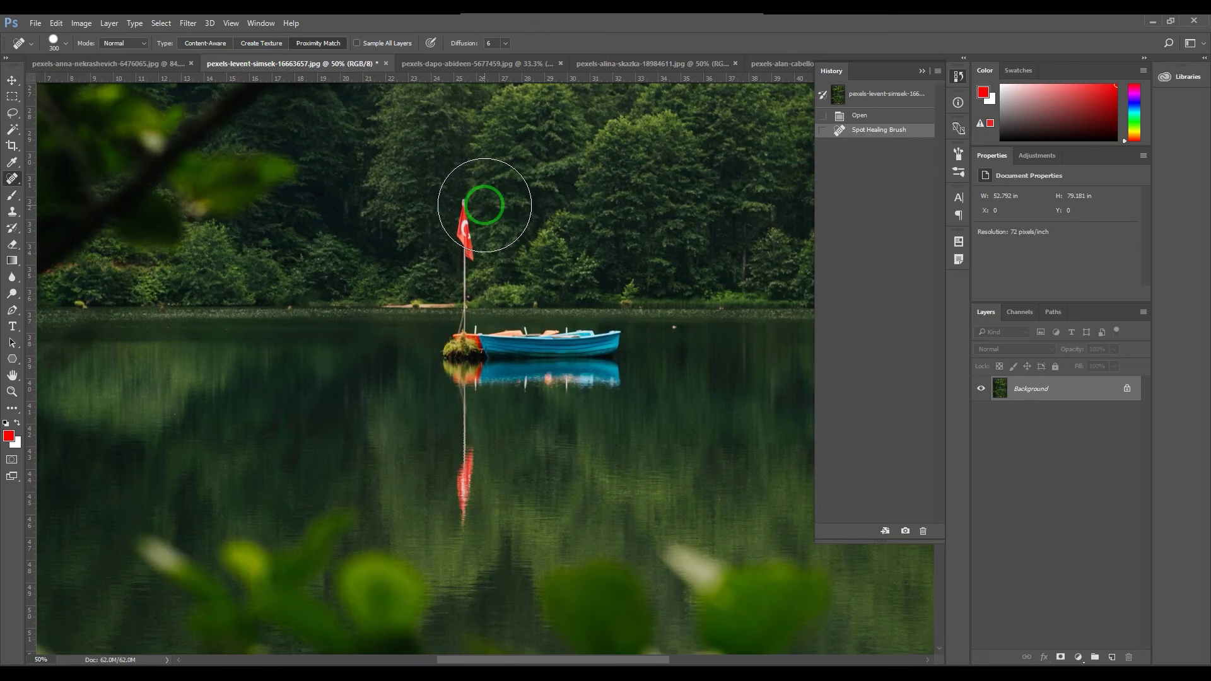
{"action": "key", "text": "ctrl+minus"}
{"action": "key", "text": "ctrl+minus"}
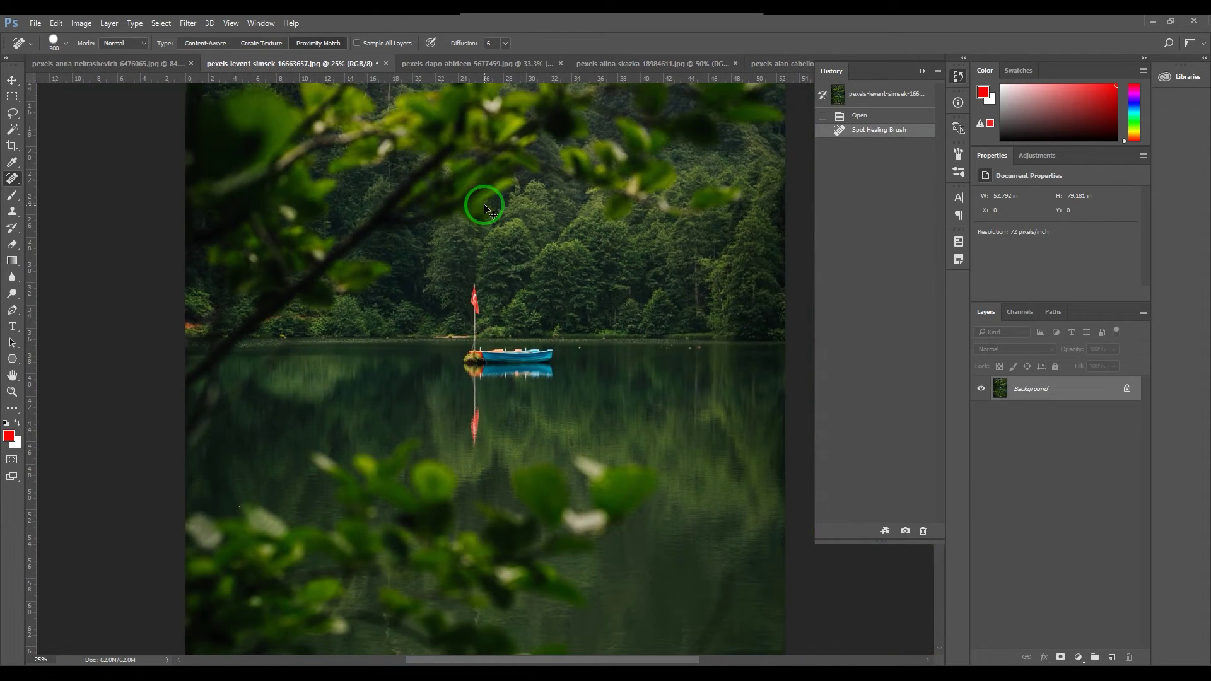
{"action": "scroll", "coordinate": [486, 208], "scroll_direction": "up", "scroll_amount": 4}
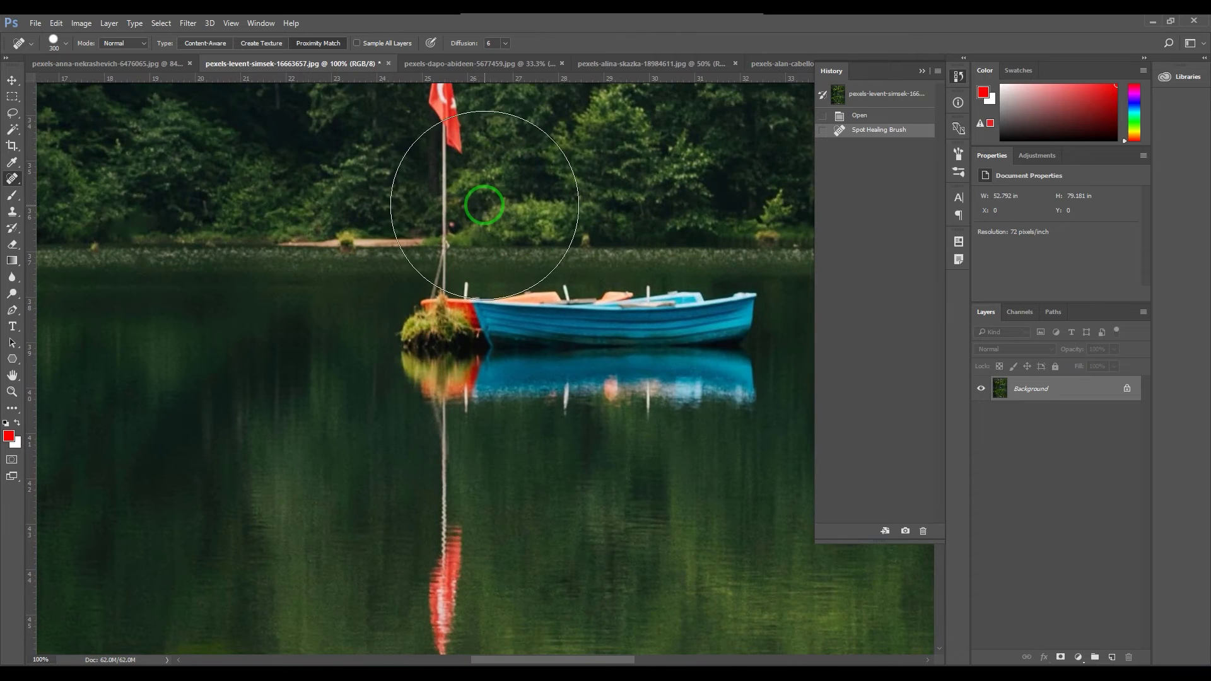
{"action": "left_click_drag", "start_coordinate": [473, 219], "coordinate": [460, 437]}
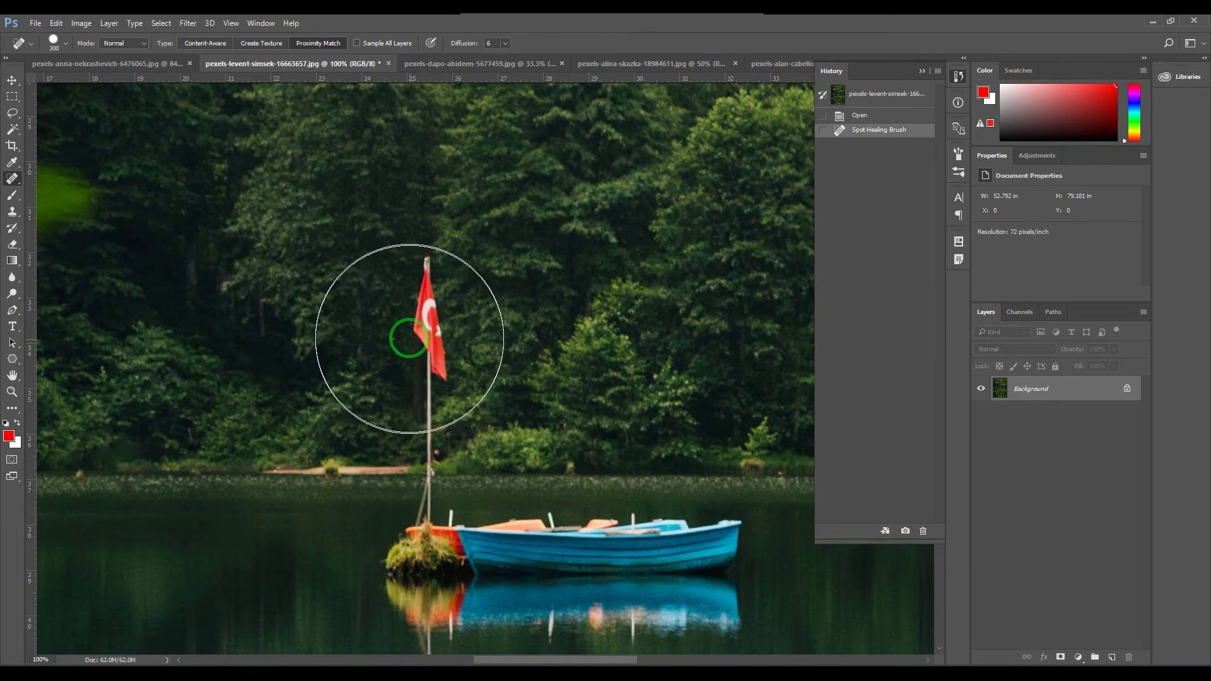
Reduce the Spot Healing Brush to 250 px and heal away the red flag with one Content-Aware stroke.
{"action": "key", "text": "bracketleft"}
{"action": "key", "text": "bracketleft"}
{"action": "key", "text": "bracketright"}
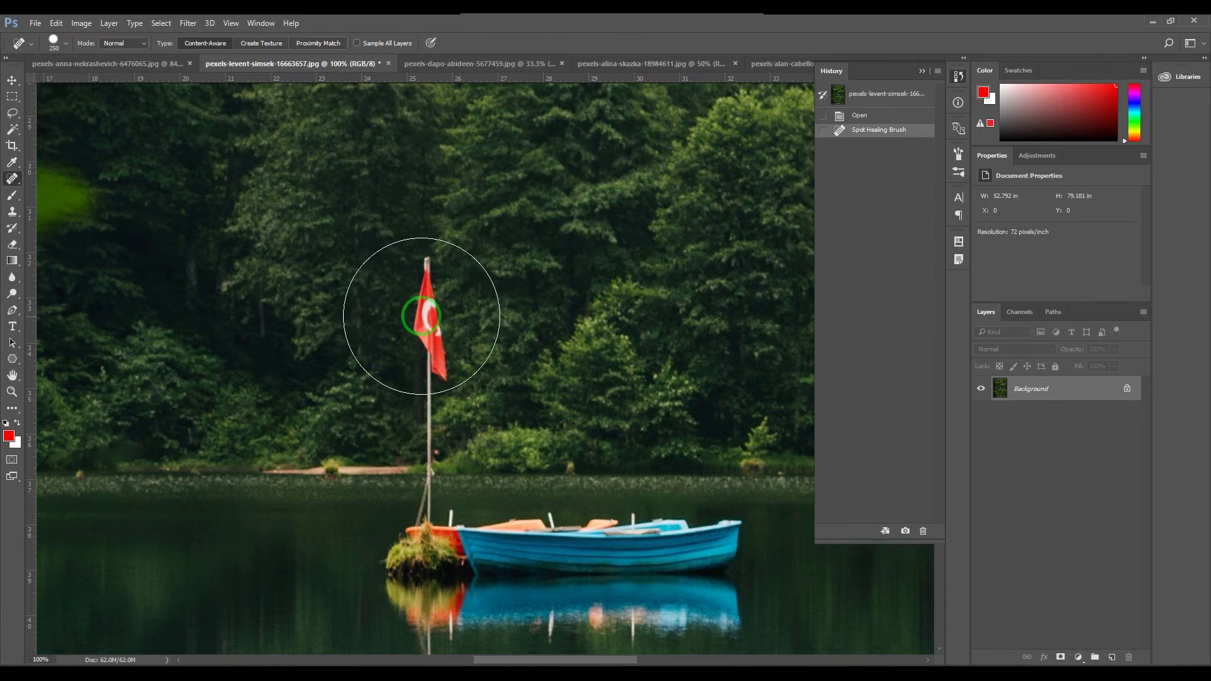
{"action": "left_click", "coordinate": [427, 311]}
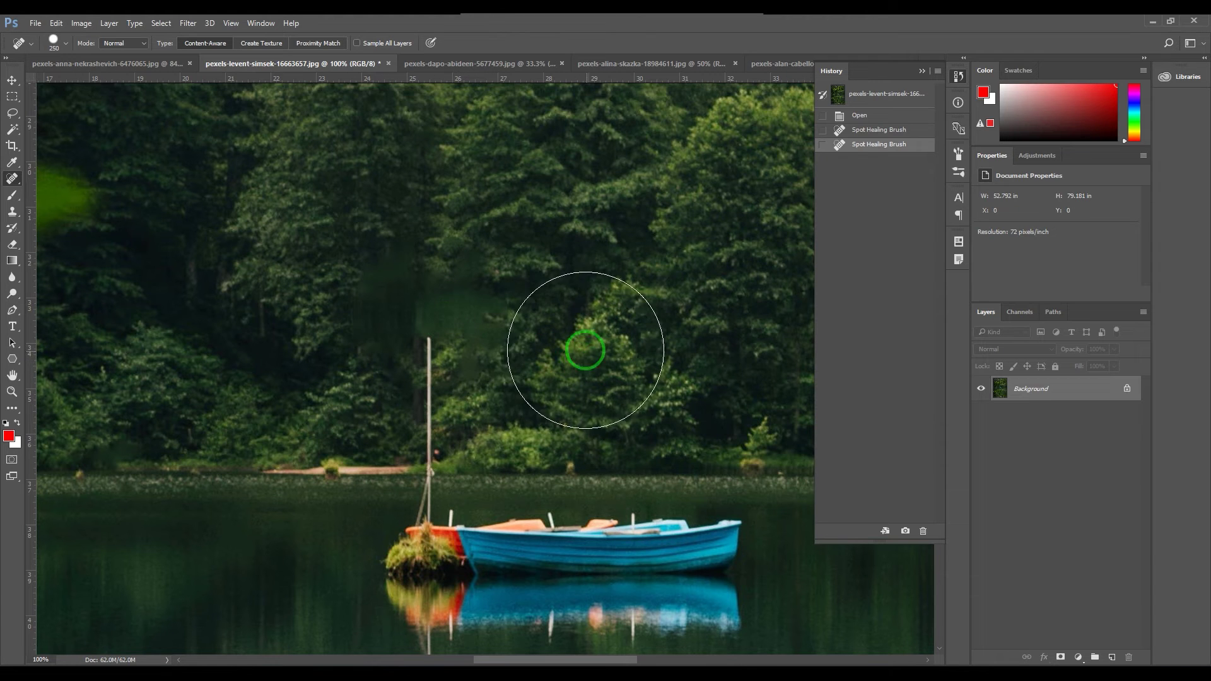
Undo the removal of the red flag and reactivate the Spot Healing Brush.
{"action": "key", "text": "z"}
{"action": "mouse_move", "coordinate": [557, 334]}
{"action": "left_mouse_down"}
{"action": "mouse_move", "coordinate": [601, 365]}
{"action": "mouse_move", "coordinate": [578, 338]}
{"action": "left_mouse_up"}
{"action": "key", "text": "ctrl+alt+z"}
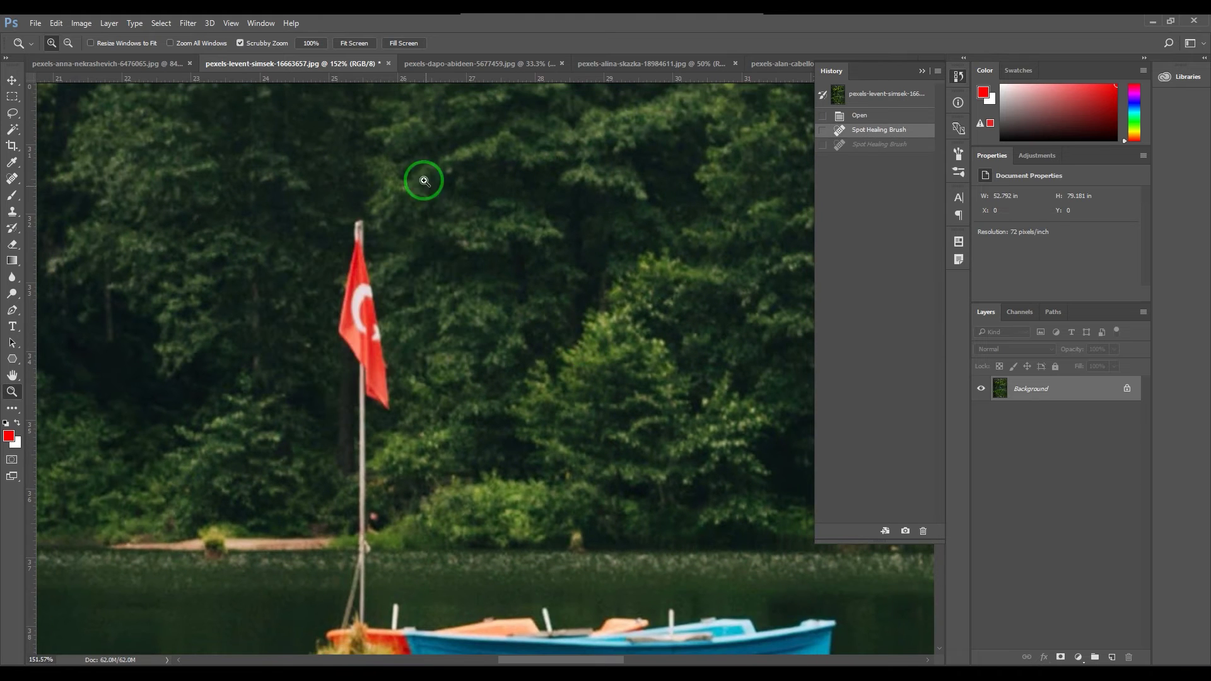
{"action": "key", "text": "j"}
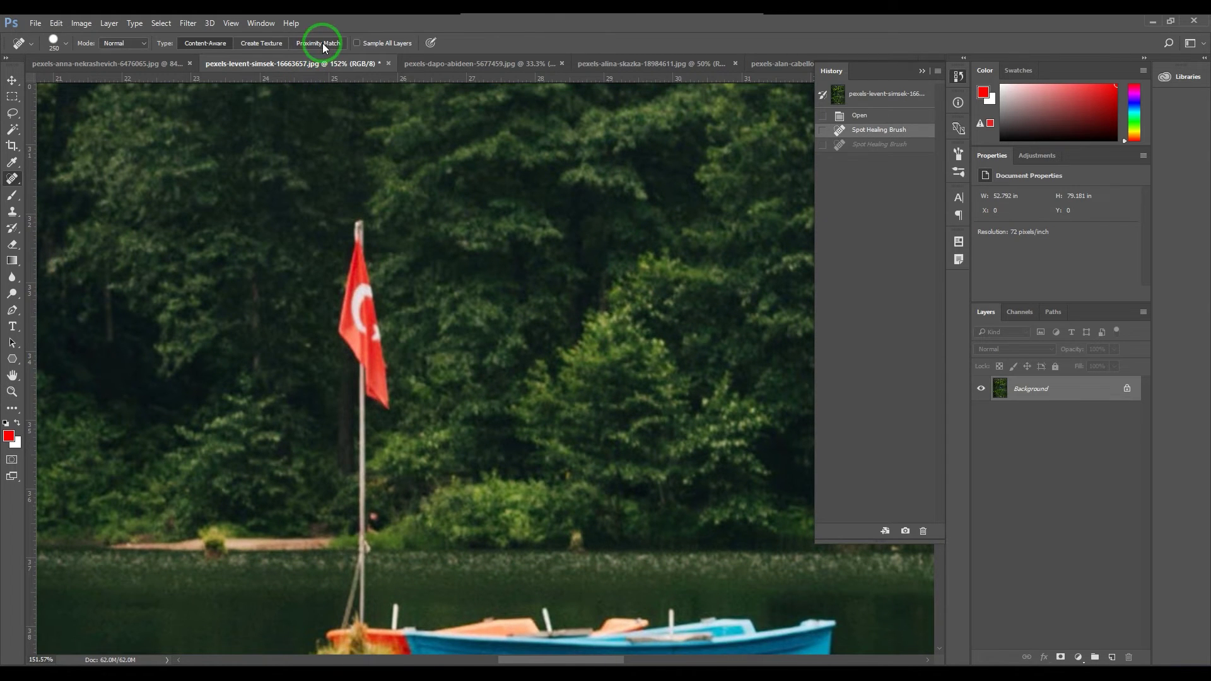
Try removing the red flag with one 250 px Proximity Match stroke, inspect the patch and undo it.
{"action": "left_click", "coordinate": [362, 307]}
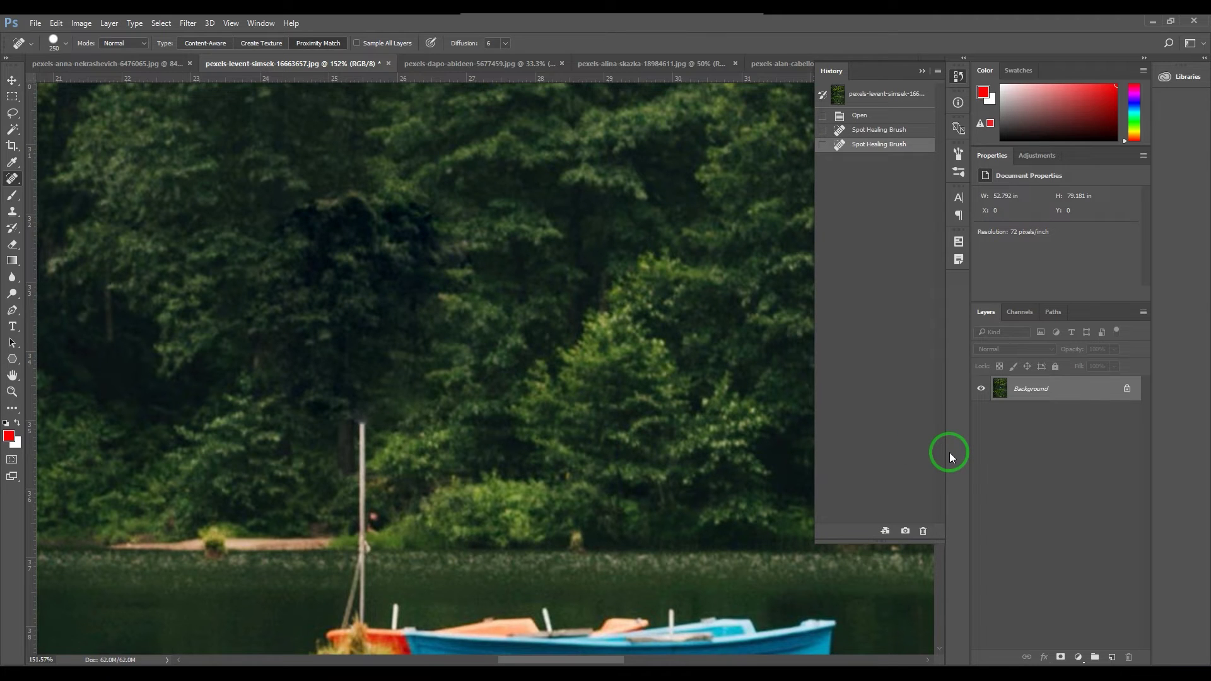
{"action": "key", "text": "ctrl+minus"}
{"action": "key", "text": "ctrl+minus"}
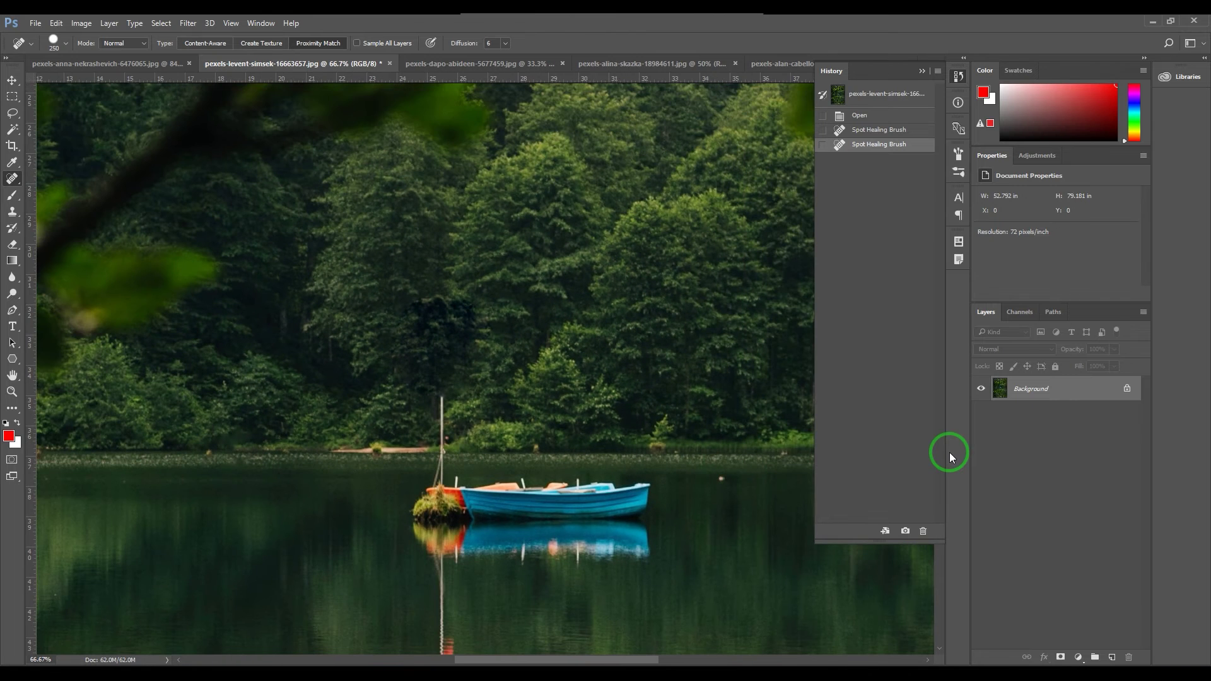
{"action": "scroll", "coordinate": [543, 419], "scroll_direction": "up", "scroll_amount": 2}
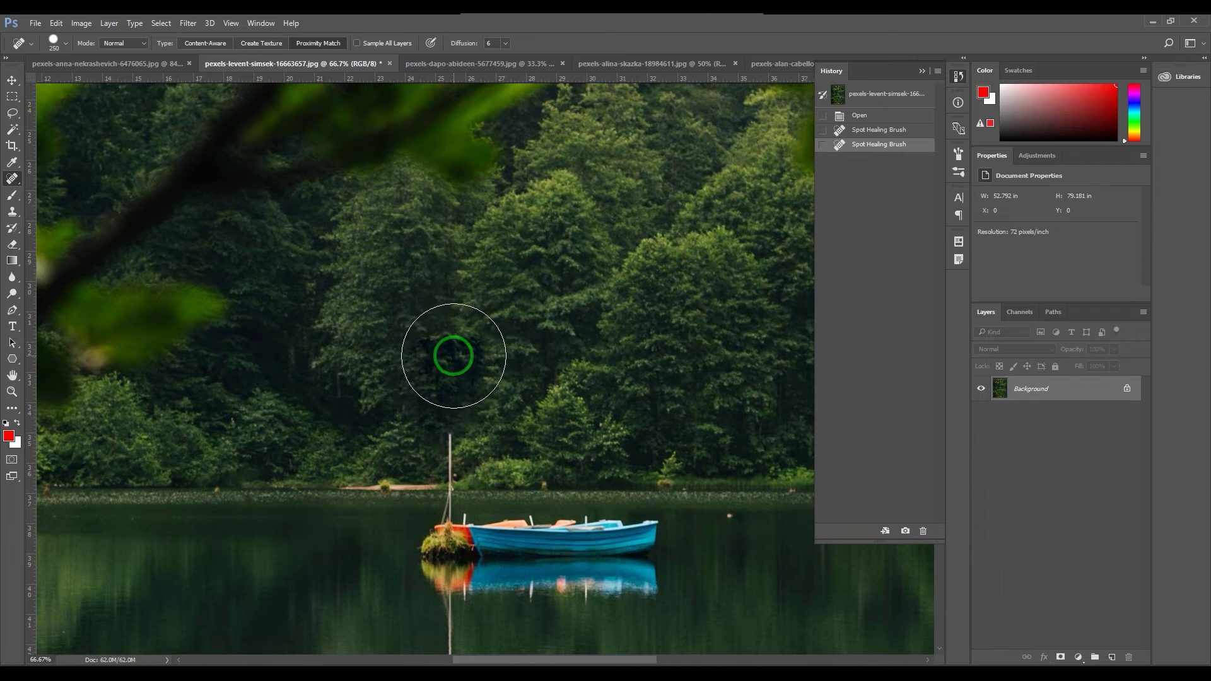
{"action": "scroll", "coordinate": [502, 359], "scroll_direction": "right", "scroll_amount": 3}
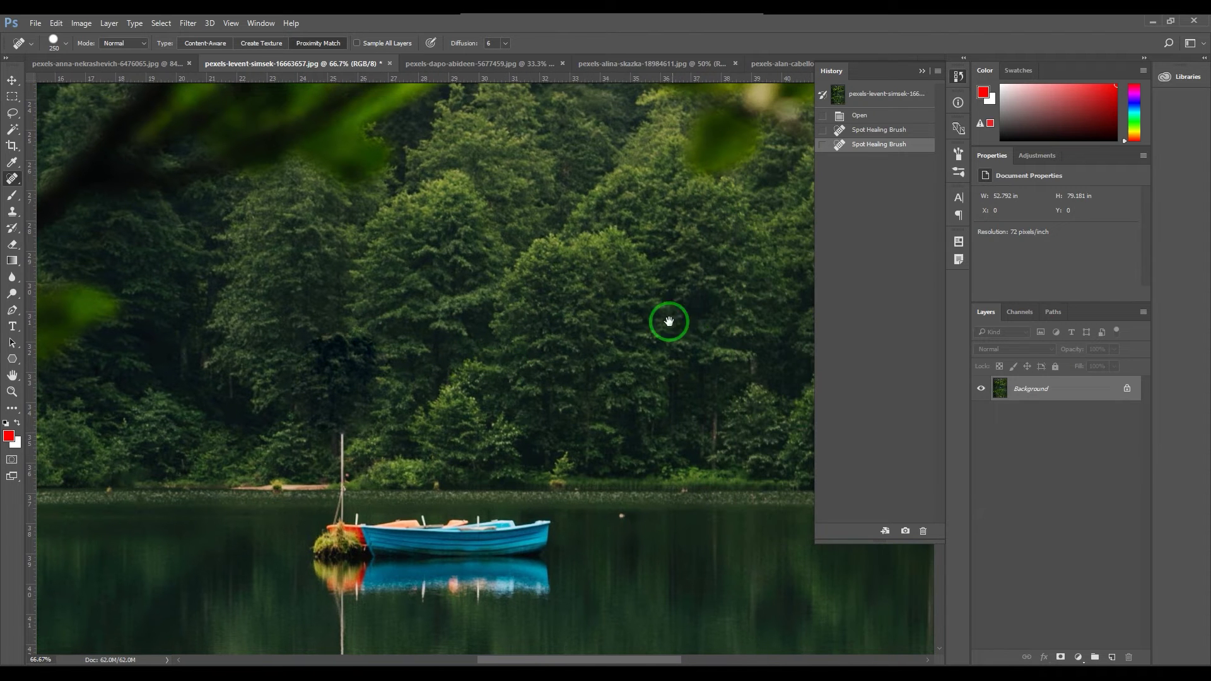
{"action": "scroll", "coordinate": [794, 336], "scroll_direction": "right", "scroll_amount": 3}
{"action": "scroll", "coordinate": [794, 336], "scroll_direction": "right", "scroll_amount": 2}
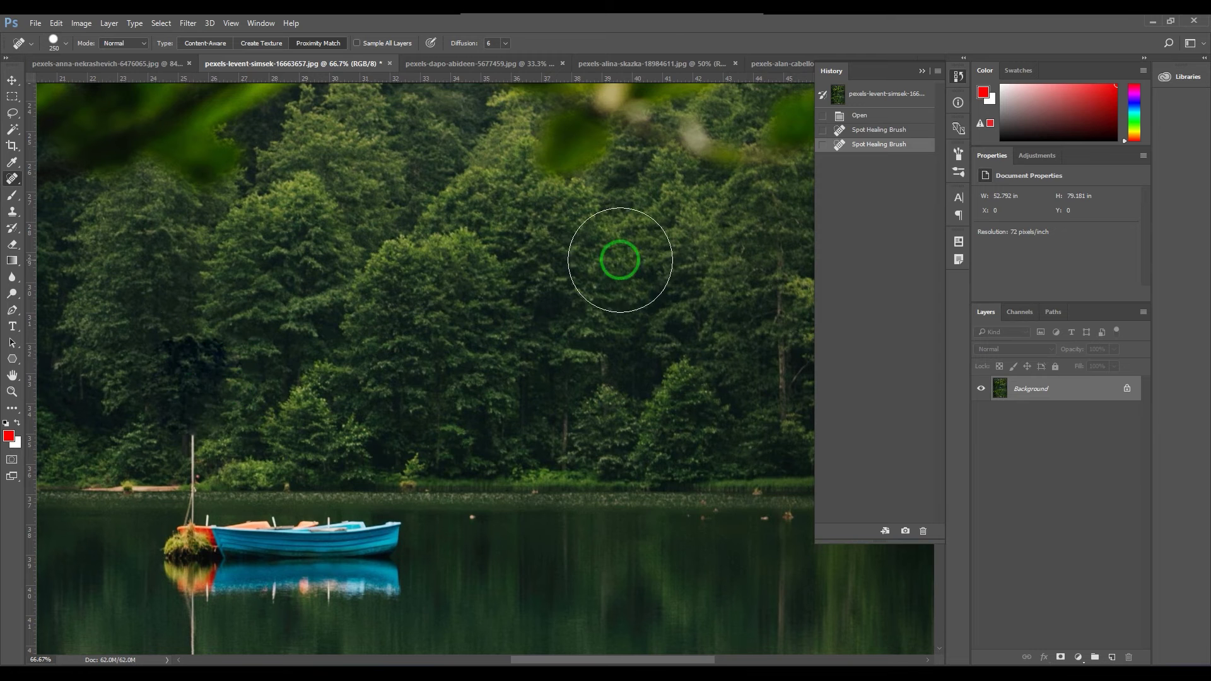
{"action": "mouse_move", "coordinate": [205, 368]}
{"action": "left_mouse_down"}
{"action": "mouse_move", "coordinate": [422, 300]}
{"action": "mouse_move", "coordinate": [467, 333]}
{"action": "left_mouse_up"}
{"action": "key", "text": "ctrl+z"}
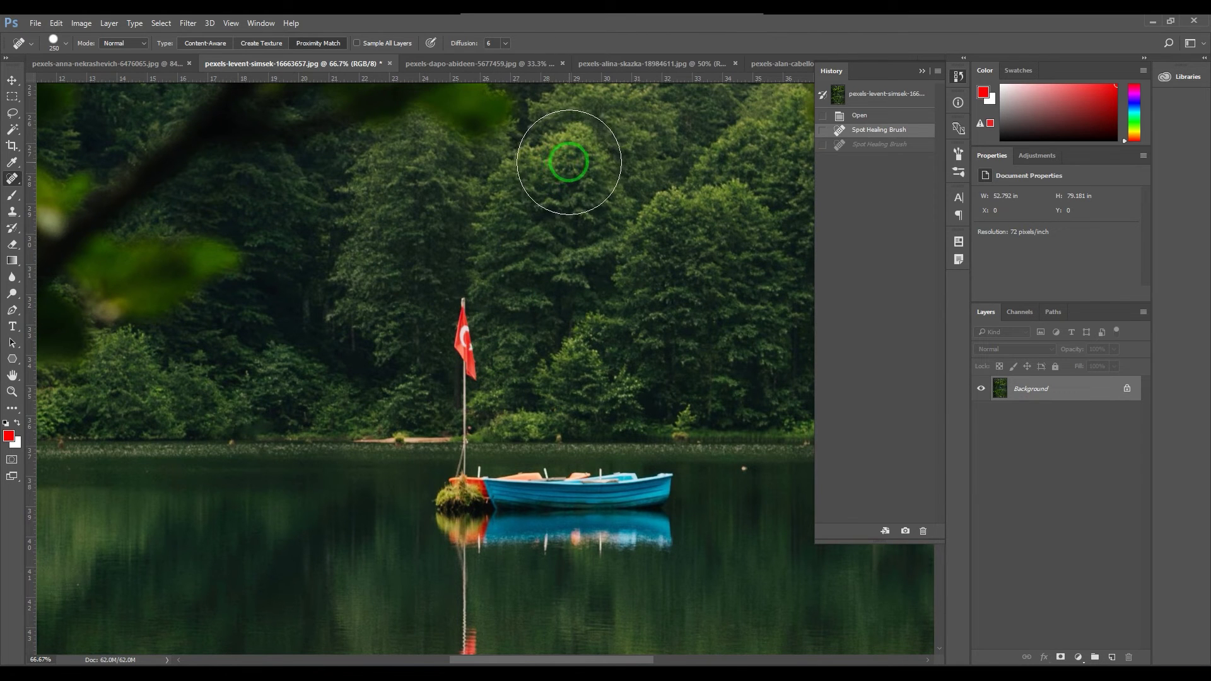
Reduce the Spot Healing Brush to 175 px, try a Proximity Match stroke on the trees and undo it.
{"action": "key", "text": "bracketleft"}
{"action": "key", "text": "bracketleft"}
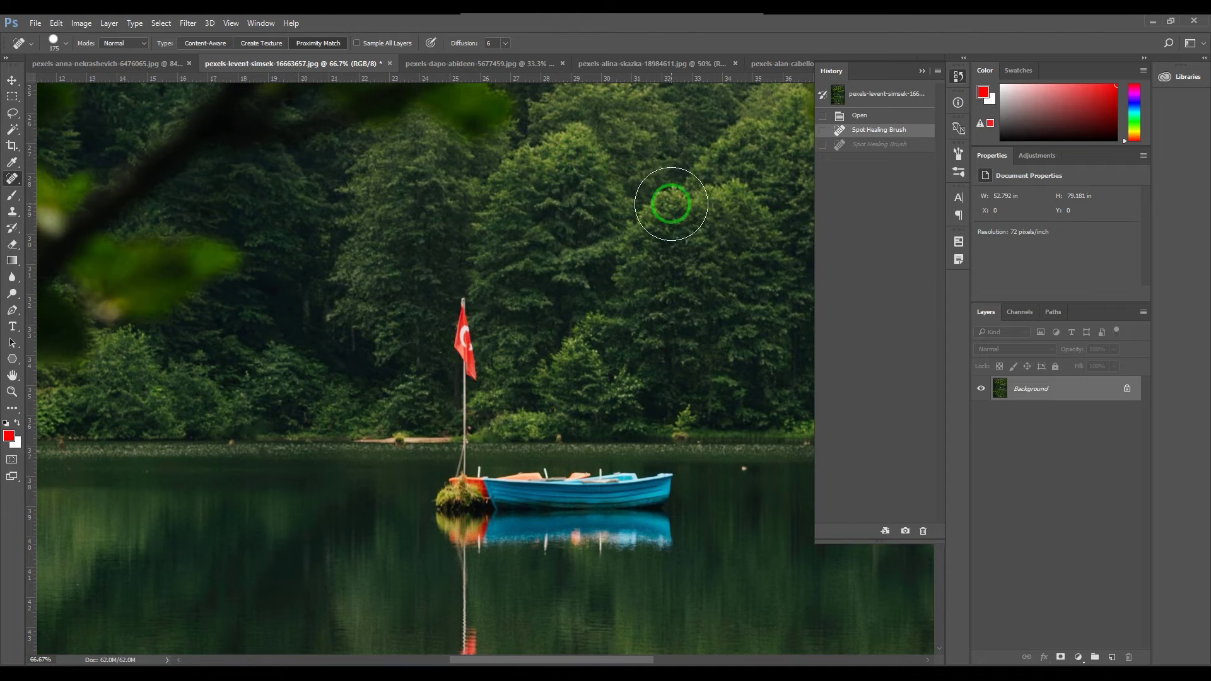
{"action": "left_click", "coordinate": [664, 206]}
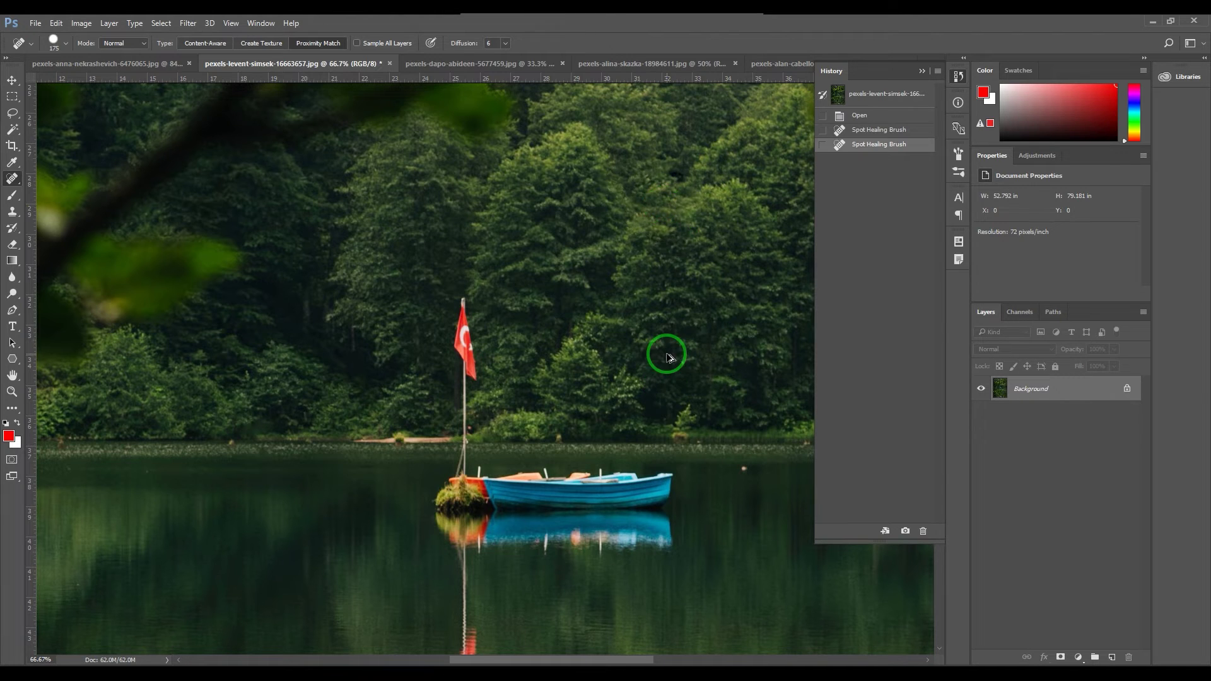
{"action": "key", "text": "ctrl+z"}
Try healing the red flag with Content-Aware at 175 px and 300 px and with Proximity Match at 300 px, undoing each stroke.
{"action": "left_click", "coordinate": [208, 44]}
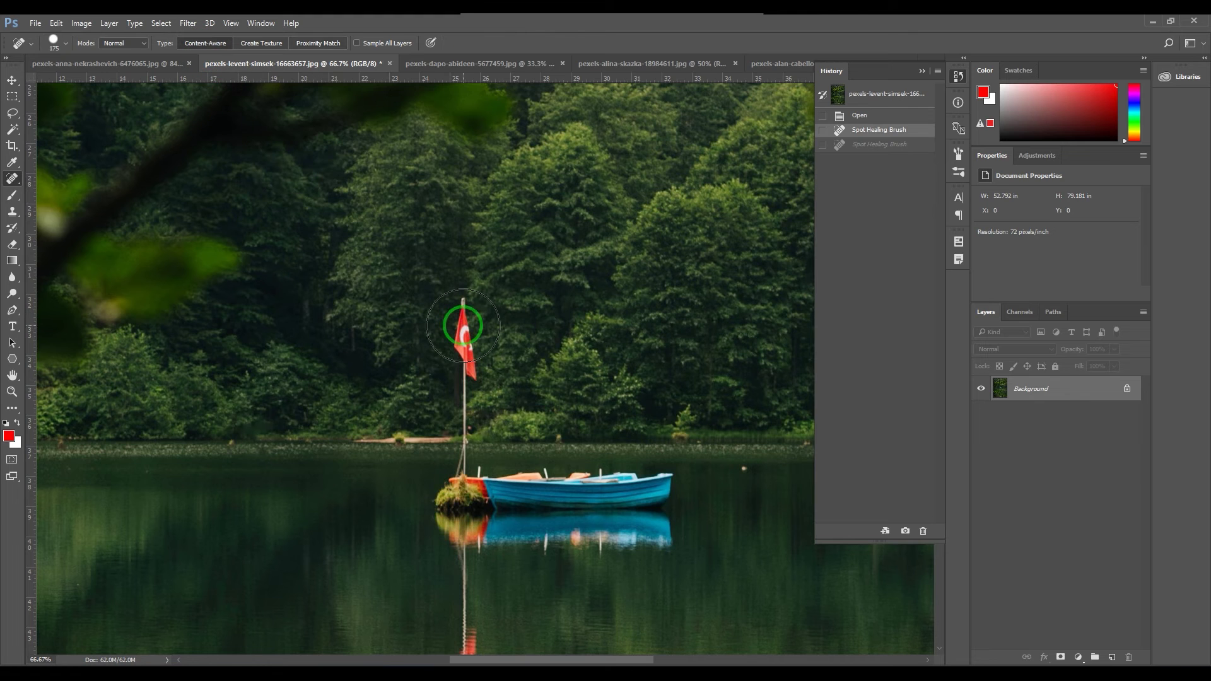
{"action": "left_click", "coordinate": [463, 325]}
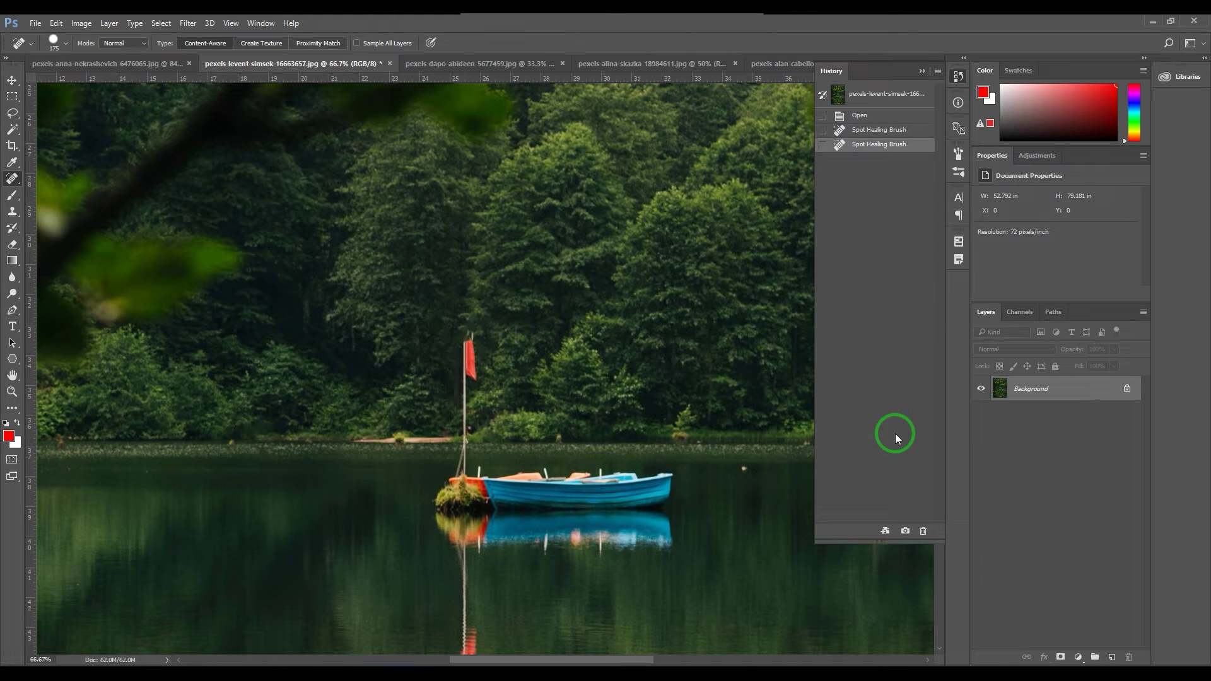
{"action": "key", "text": "ctrl+z"}
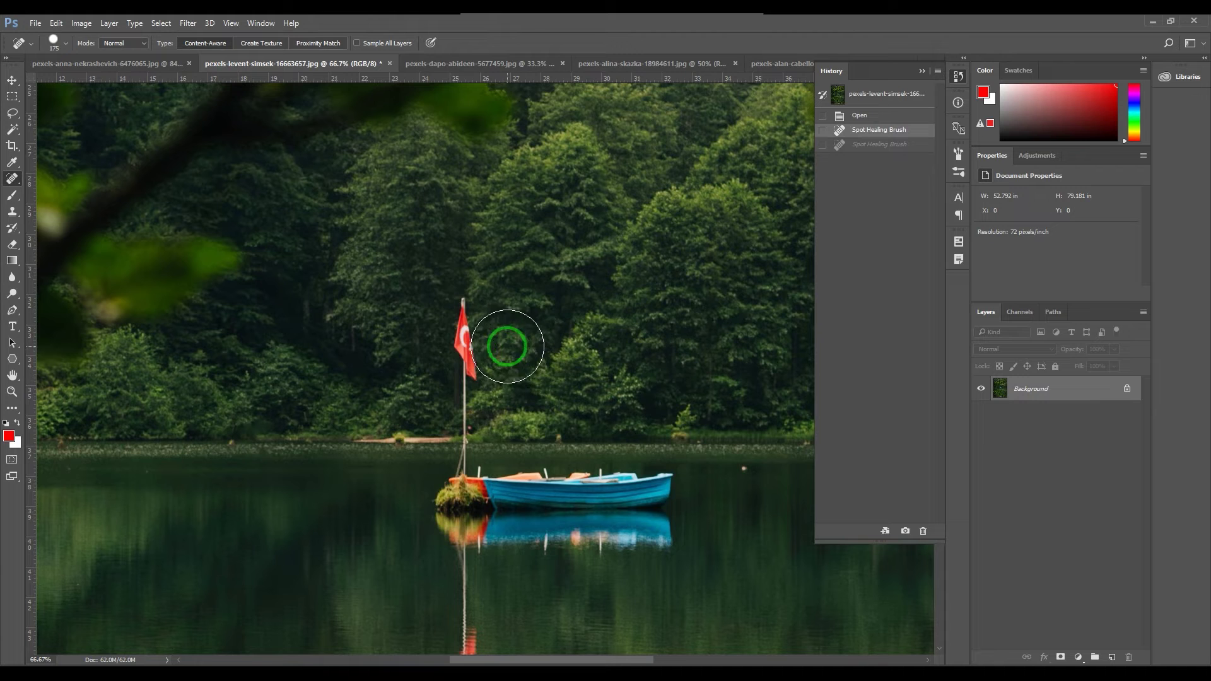
{"action": "left_click", "coordinate": [470, 335]}
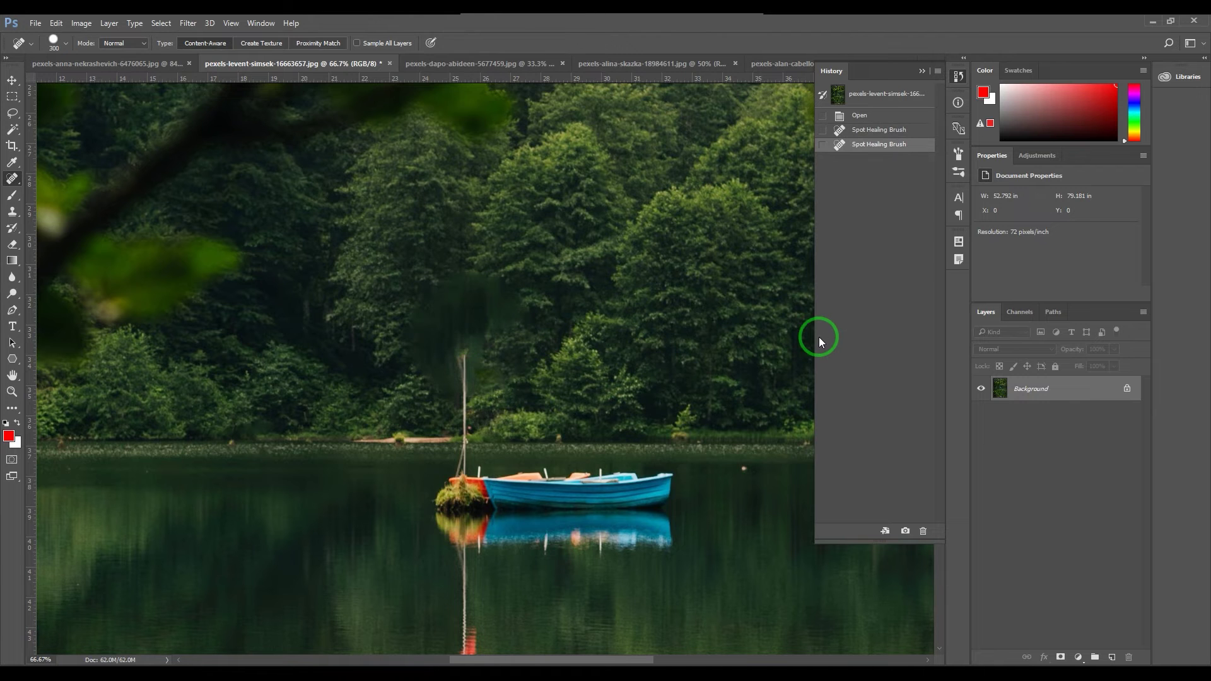
{"action": "key", "text": "ctrl+z"}
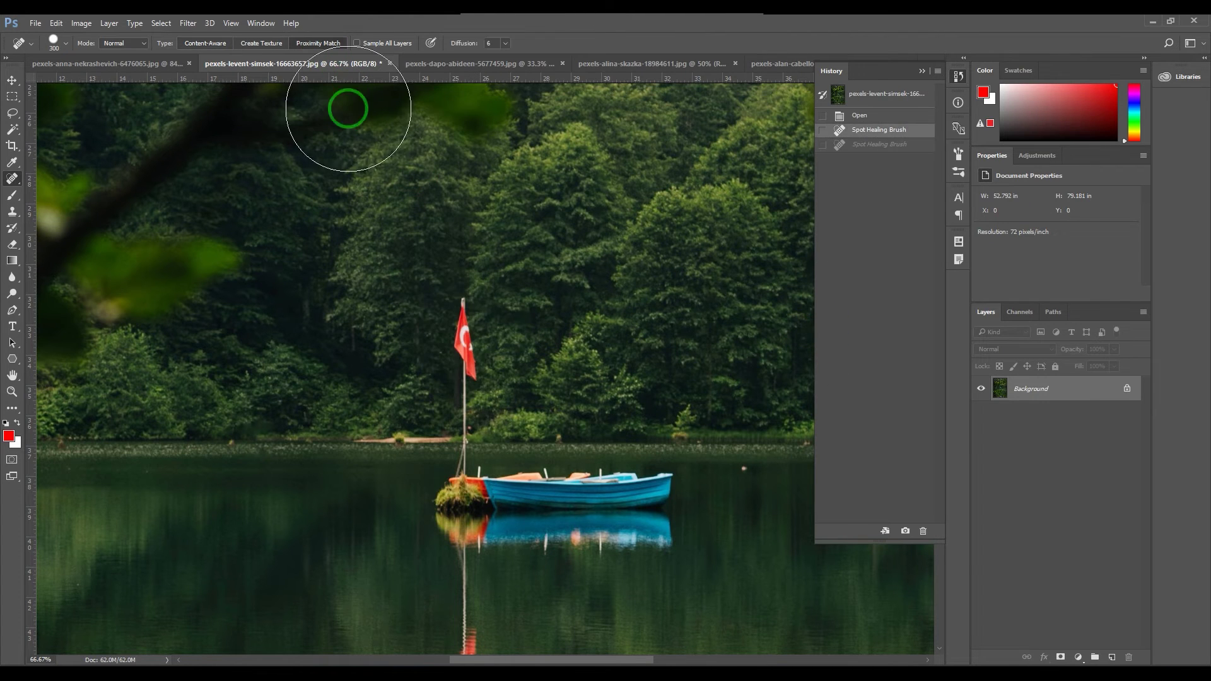
{"action": "left_click", "coordinate": [462, 336]}
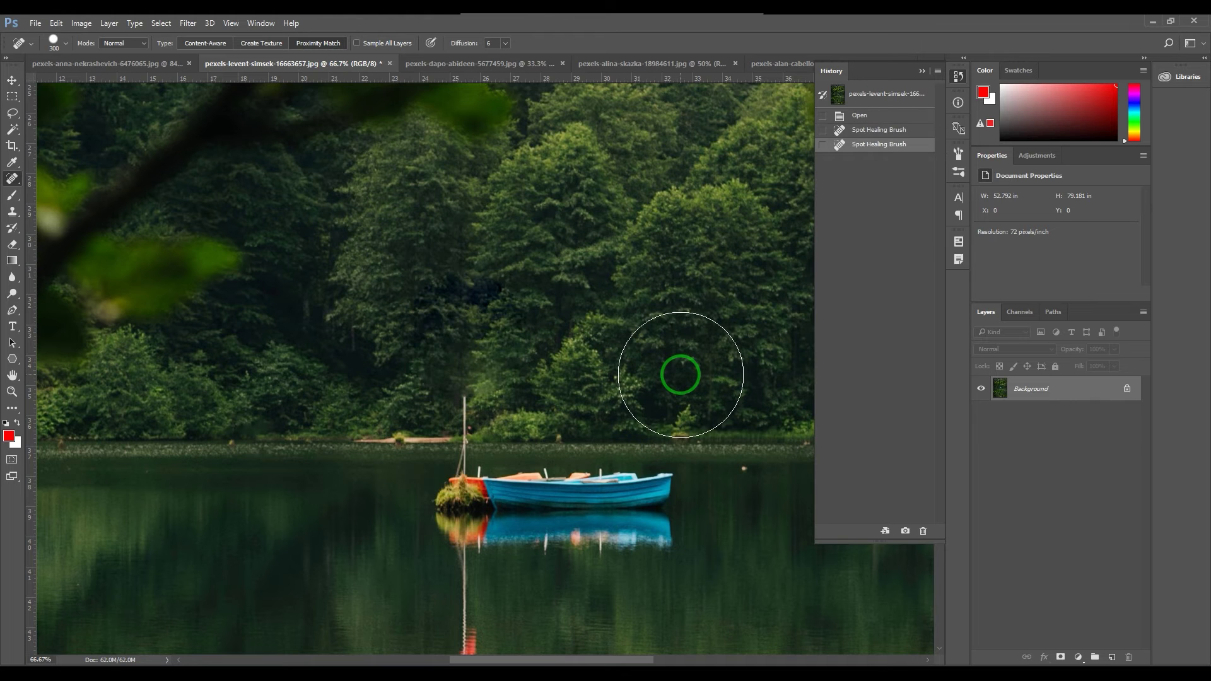
{"action": "key", "text": "ctrl+z"}
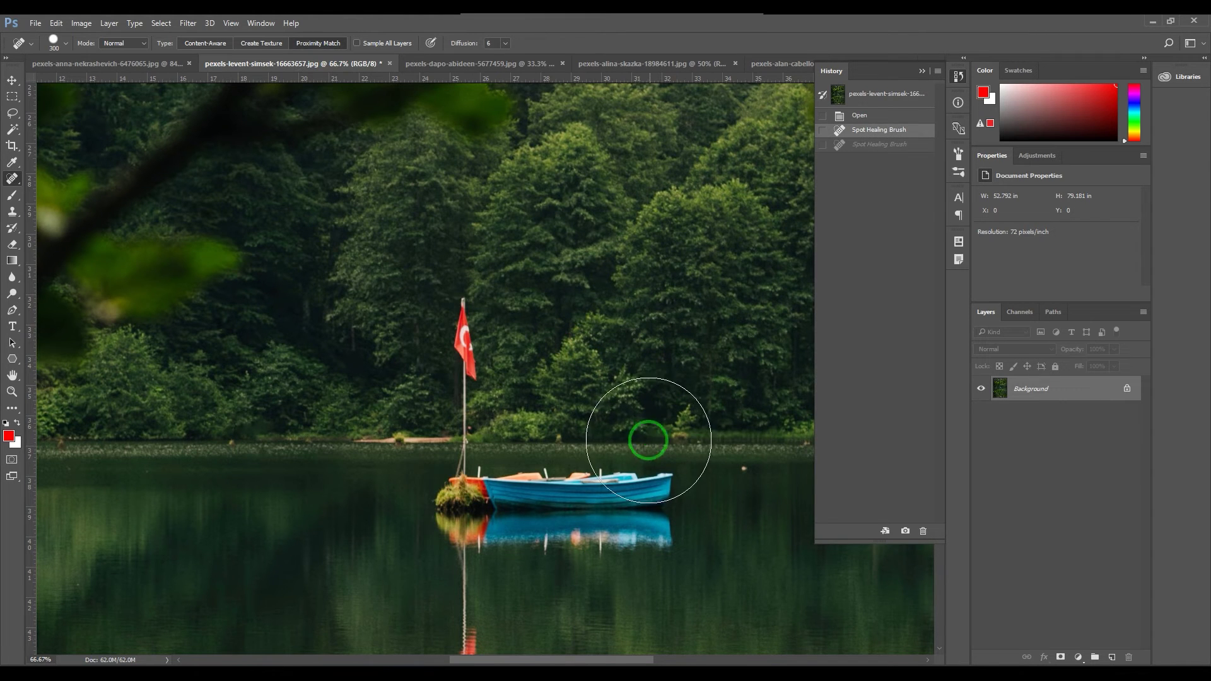
Reduce the Spot Healing Brush to 250 px and heal away the red flag with one Proximity Match stroke.
{"action": "scroll", "coordinate": [630, 416], "scroll_direction": "down", "scroll_amount": 2}
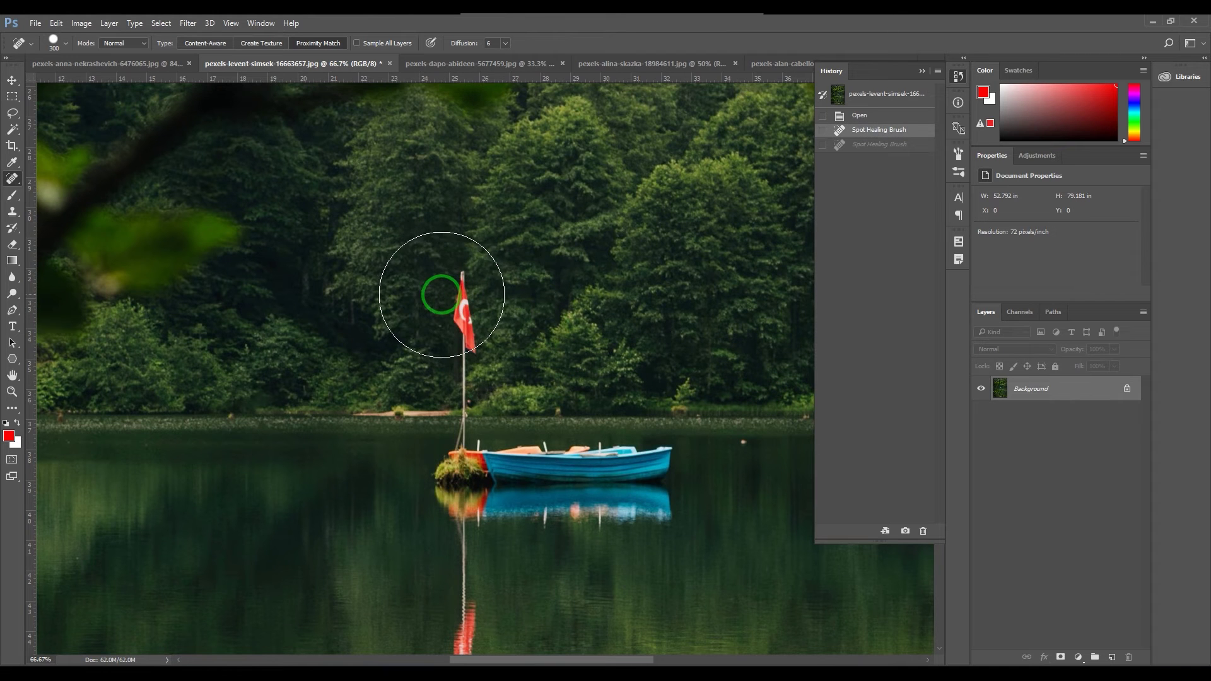
{"action": "key", "text": "bracketleft"}
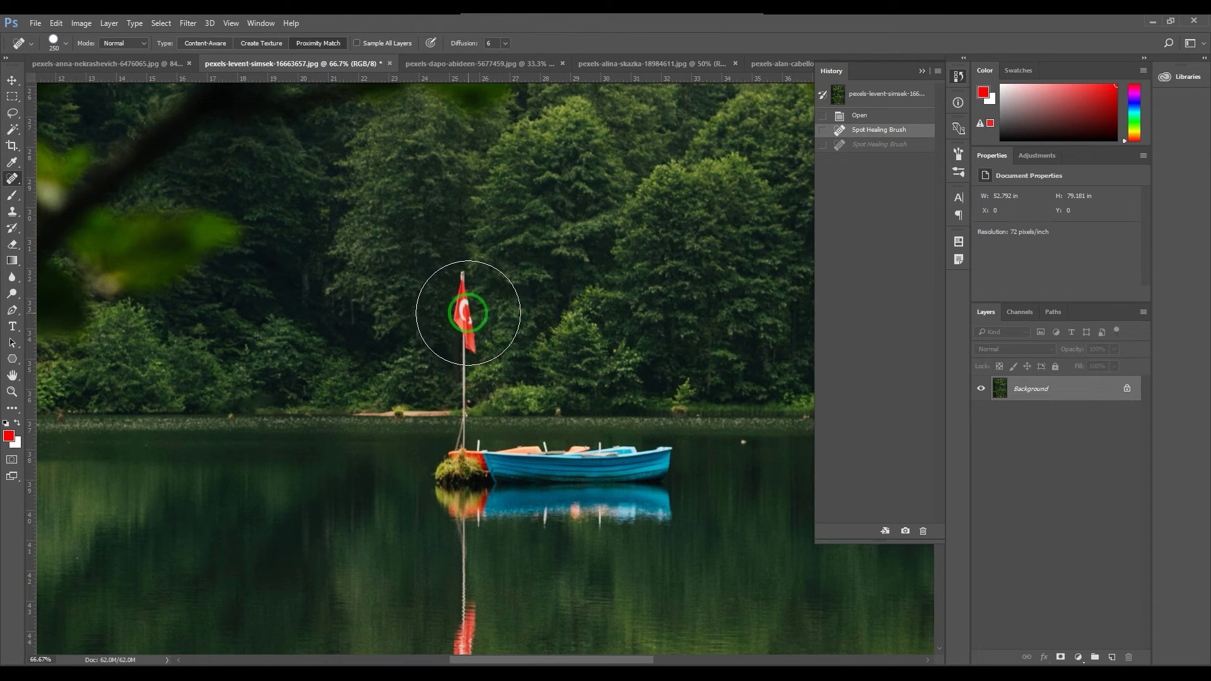
{"action": "left_click", "coordinate": [465, 309]}
Try healing the flag's reflection in the lake with a Proximity Match stroke and undo it.
{"action": "left_click_drag", "start_coordinate": [616, 424], "coordinate": [617, 298]}
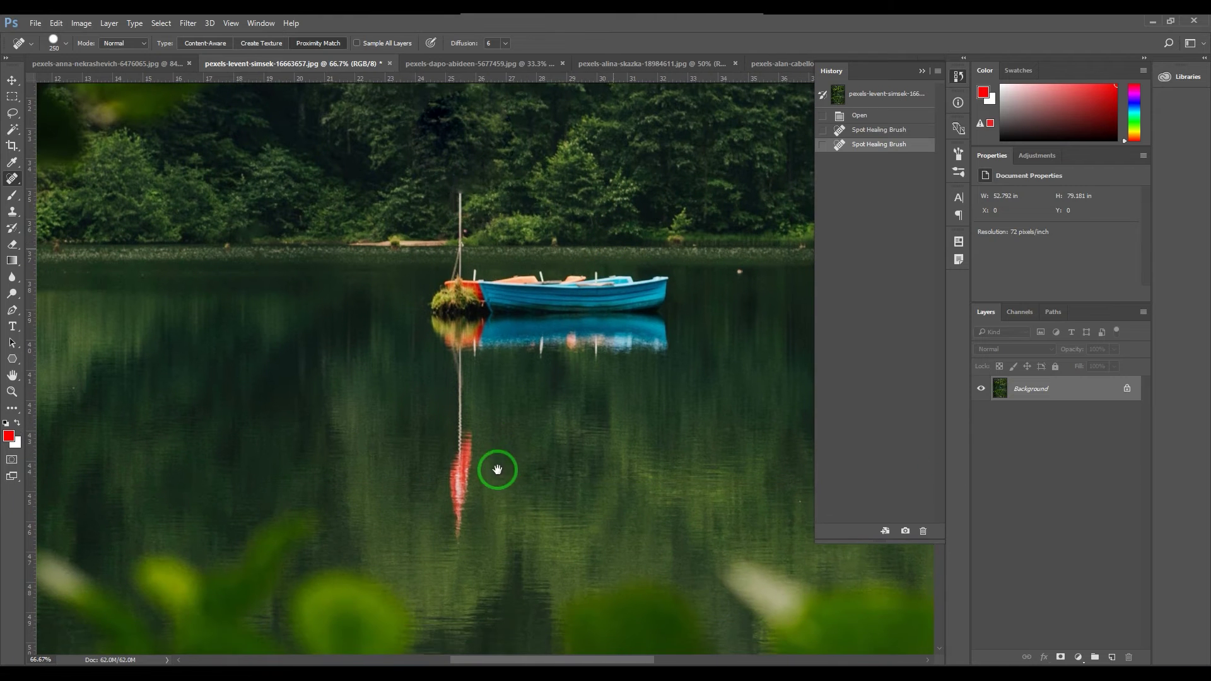
{"action": "left_click", "coordinate": [464, 477]}
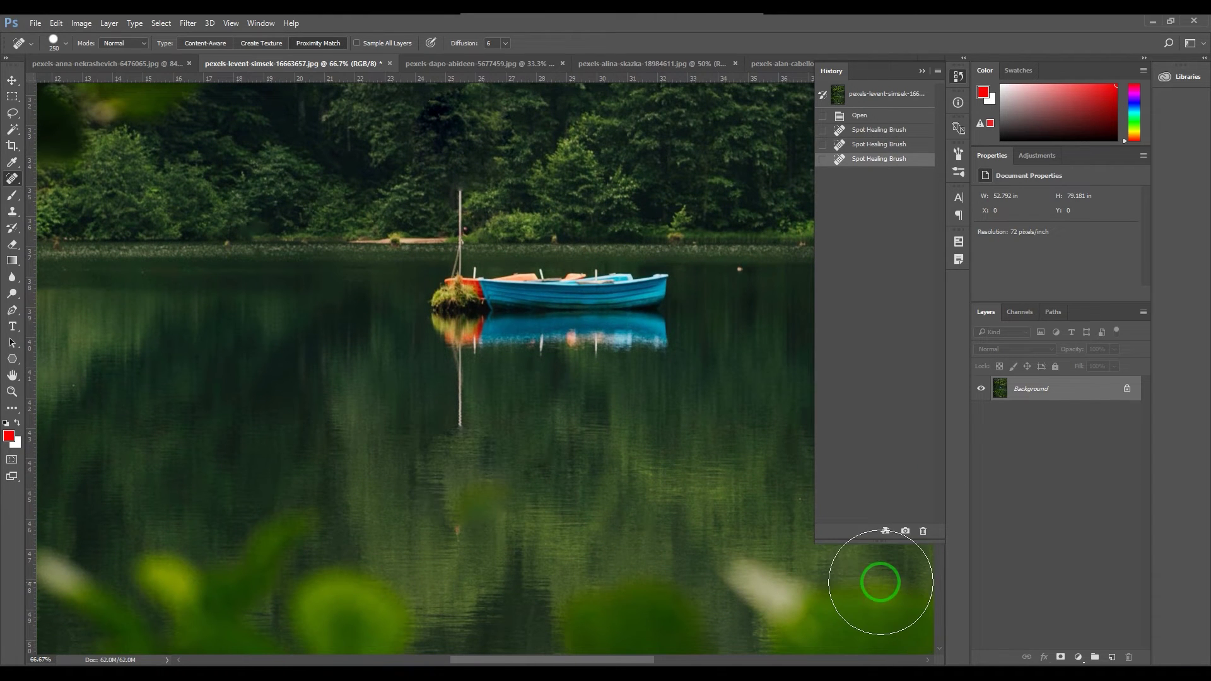
{"action": "key", "text": "ctrl+z"}
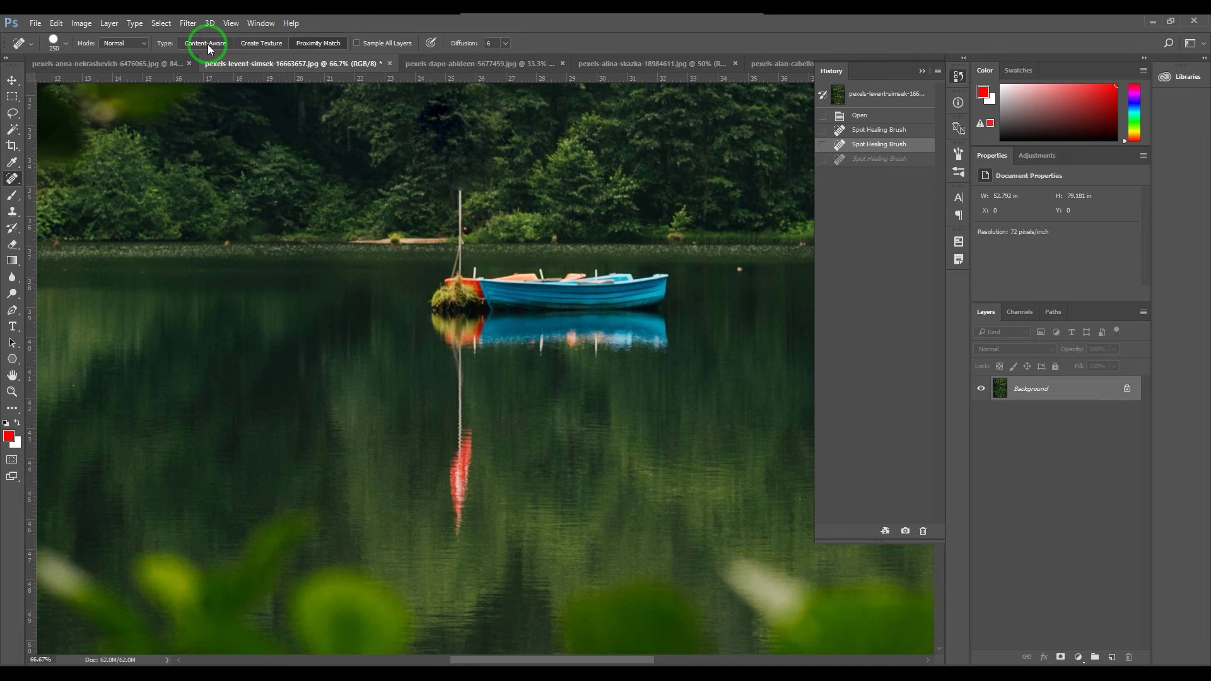
Heal away the flag's reflection and the small remnant at its tip with Content-Aware strokes.
{"action": "left_click", "coordinate": [458, 473]}
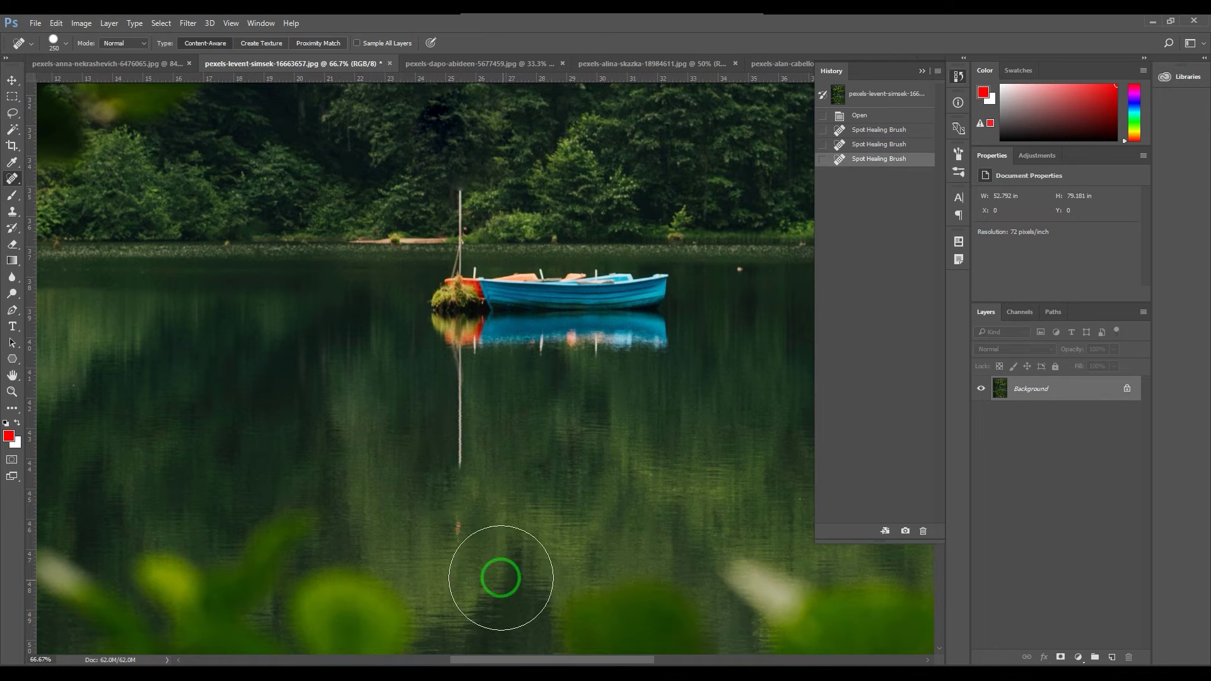
{"action": "left_click", "coordinate": [460, 538]}
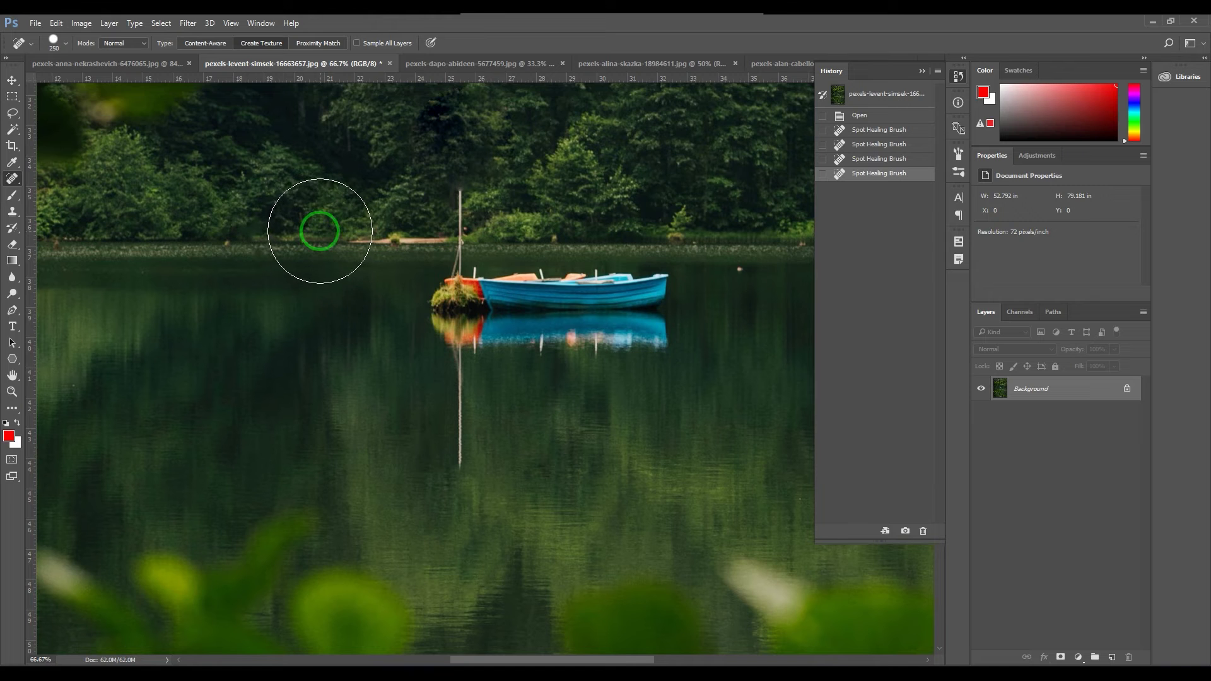
Look through the other open photos and switch to the pink flower on woven fabric.
{"action": "left_click", "coordinate": [147, 63]}
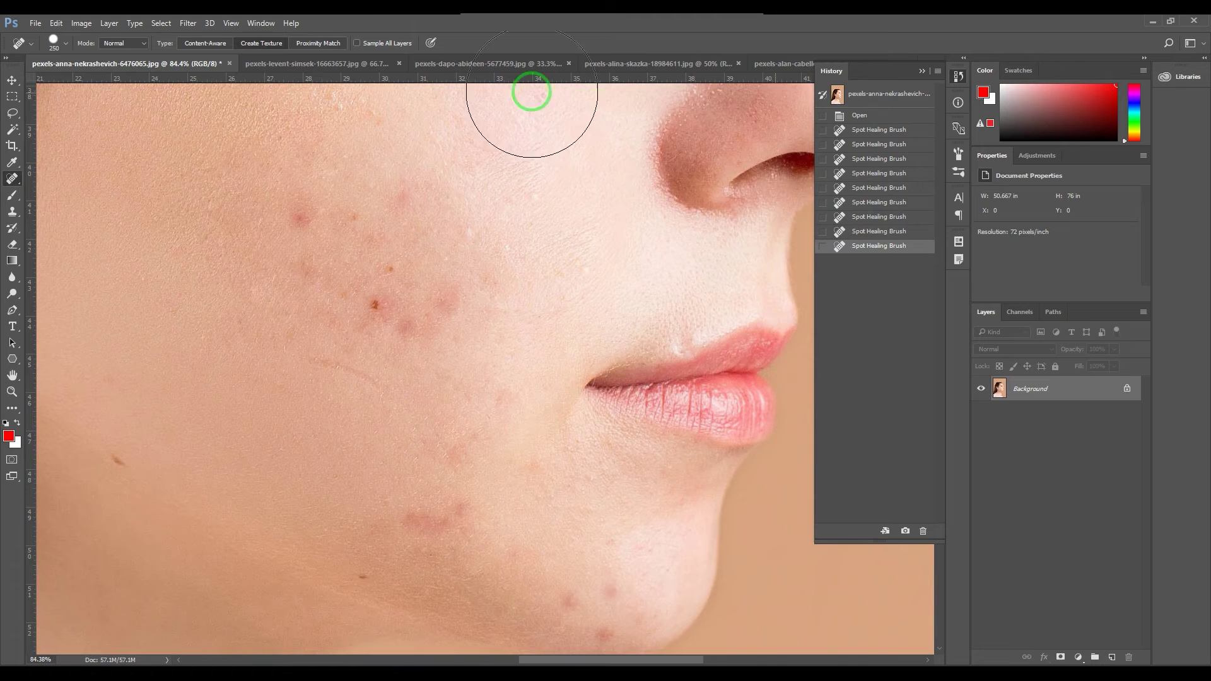
{"action": "left_click", "coordinate": [321, 66]}
{"action": "left_click", "coordinate": [498, 63]}
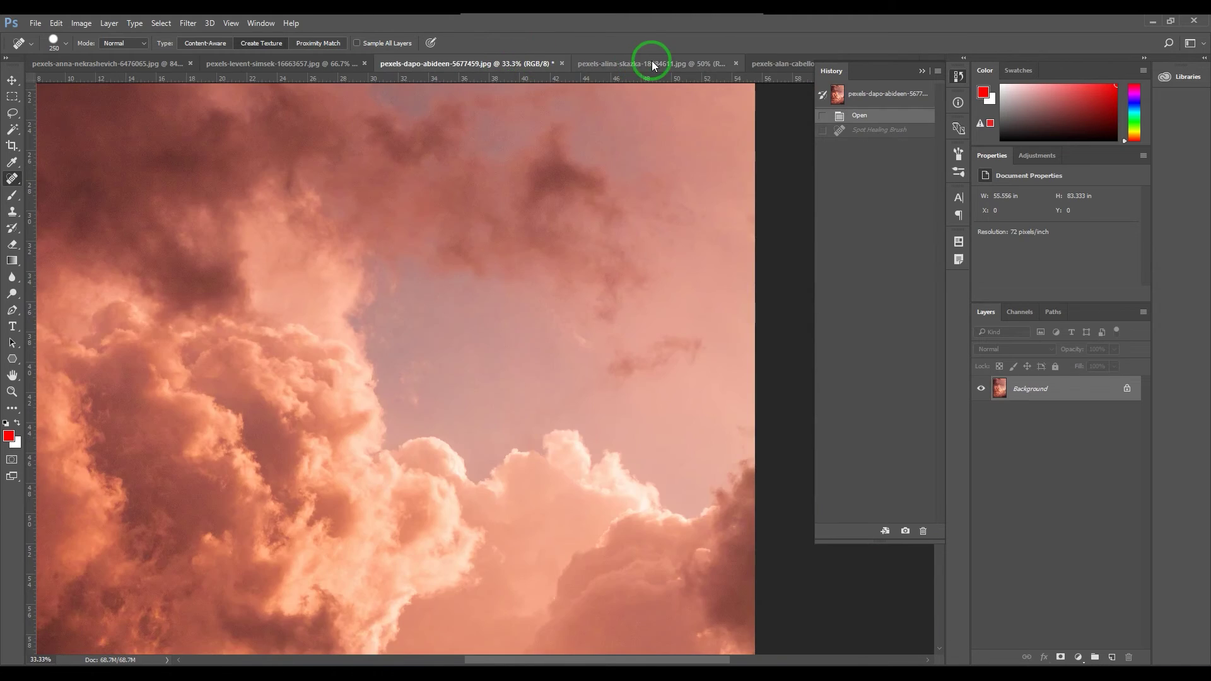
{"action": "left_click", "coordinate": [651, 63]}
{"action": "left_click", "coordinate": [776, 64]}
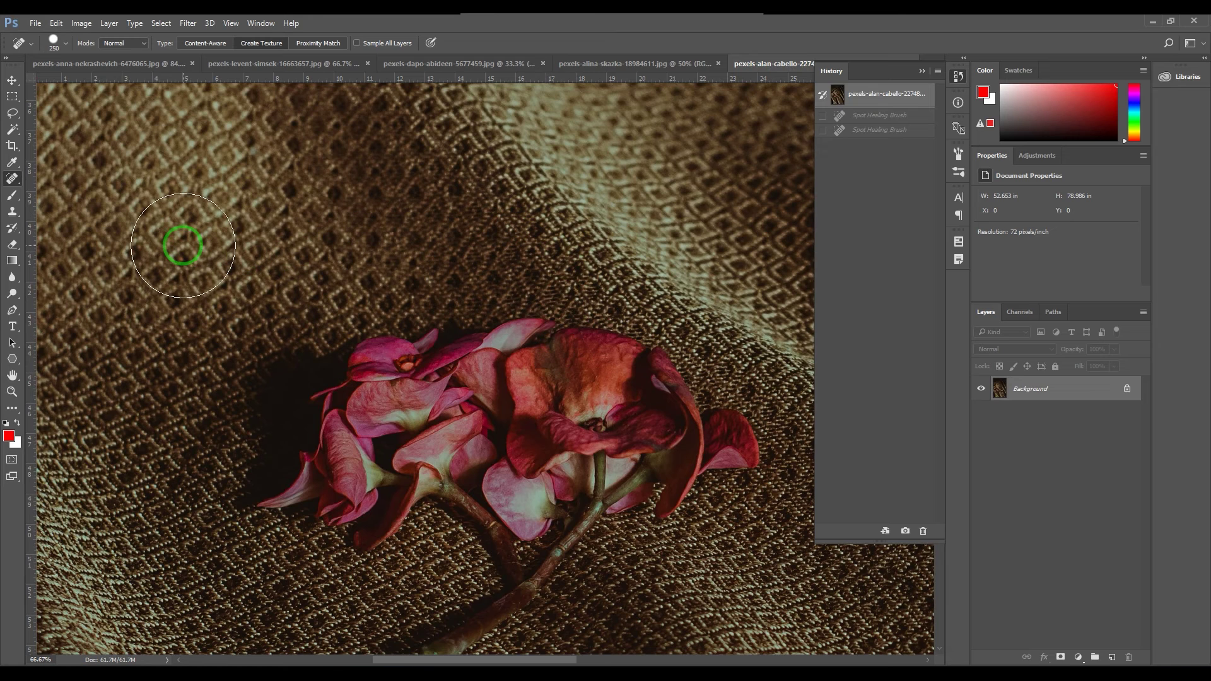
Try a 250 px Create Texture stroke on the plain woven fabric, inspect the patch up close and undo it.
{"action": "left_click", "coordinate": [183, 245]}
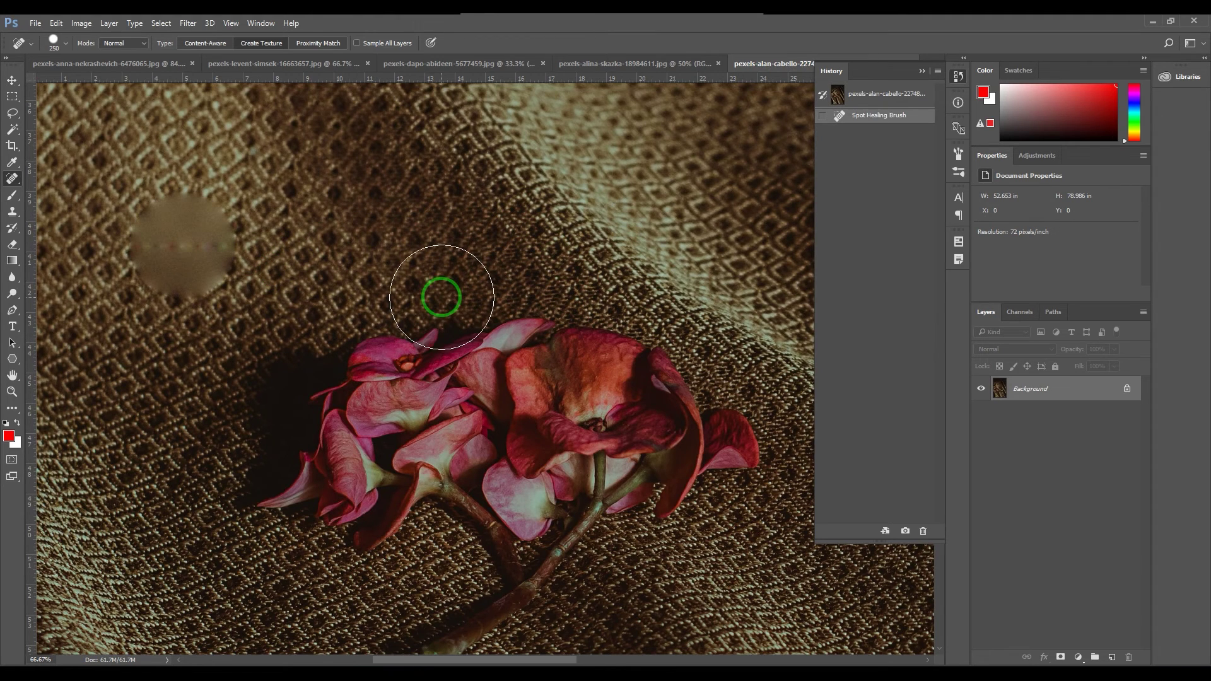
{"action": "key", "text": "z"}
{"action": "left_click_drag", "start_coordinate": [221, 297], "coordinate": [416, 367]}
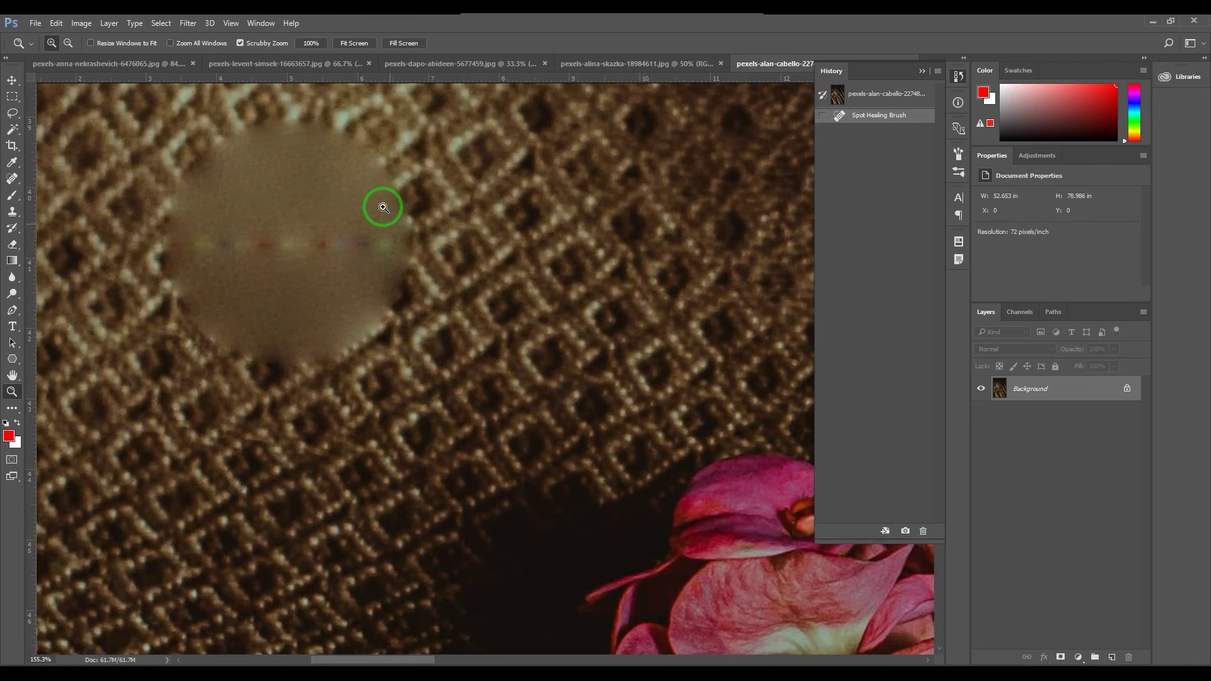
{"action": "left_click", "coordinate": [302, 290]}
{"action": "key", "text": "ctrl+alt+z"}
{"action": "key", "text": "ctrl+alt+z"}
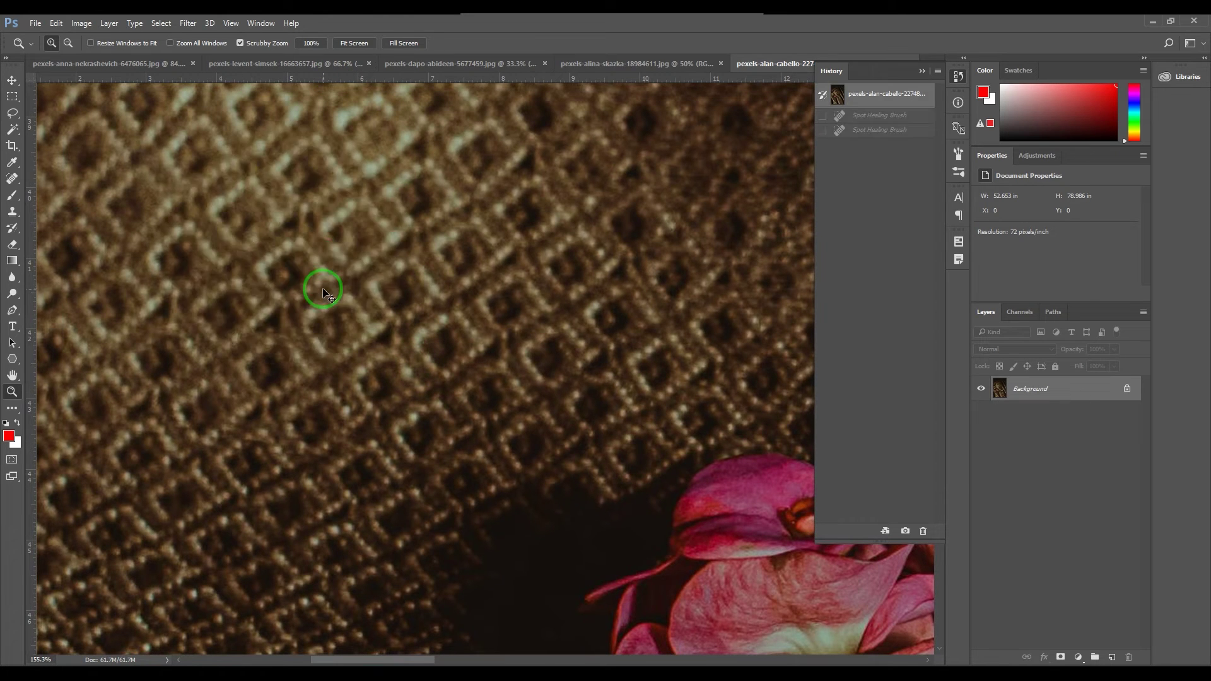
Switch to the pink cloud photo and heal spots in the clear sky with the Spot Healing Brush set to Create Texture.
{"action": "key", "text": "j"}
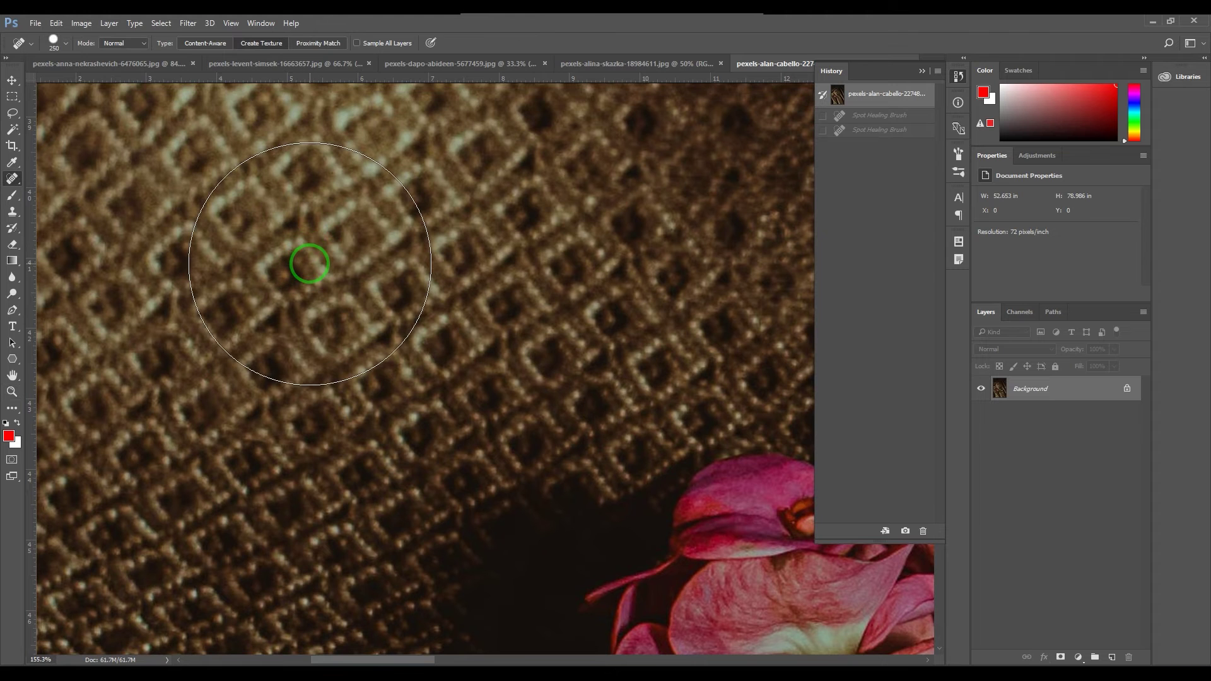
{"action": "left_click", "coordinate": [326, 67]}
{"action": "left_click", "coordinate": [440, 64]}
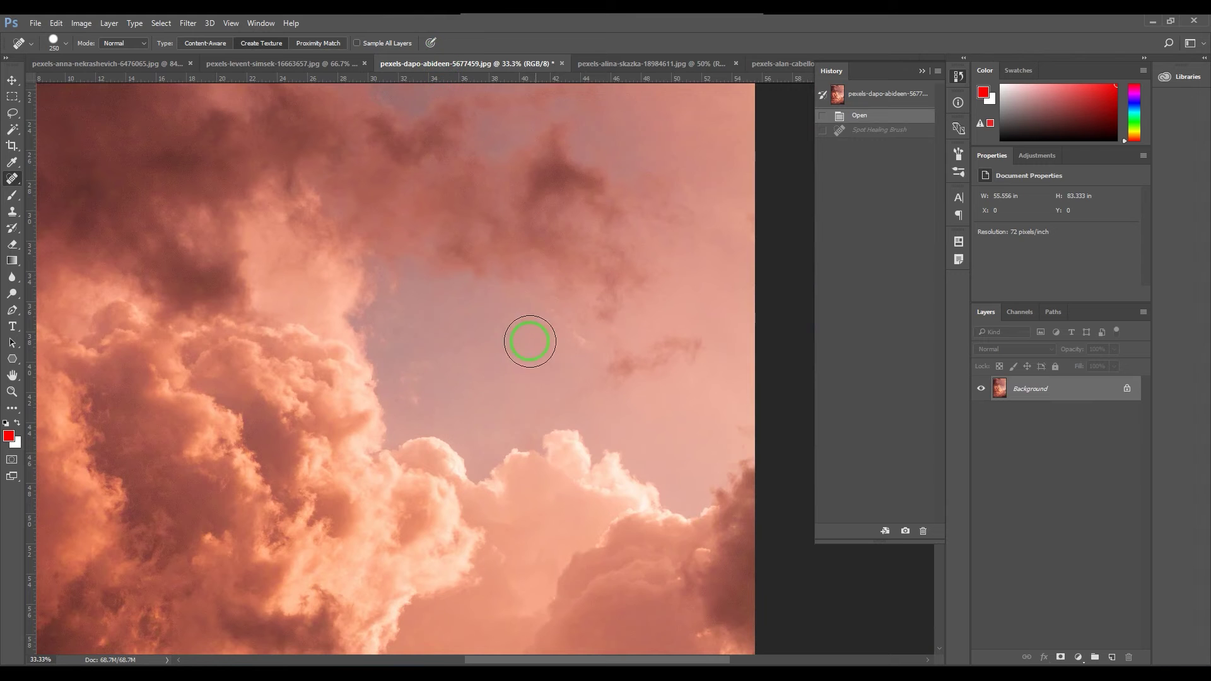
{"action": "key", "text": "ctrl+z"}
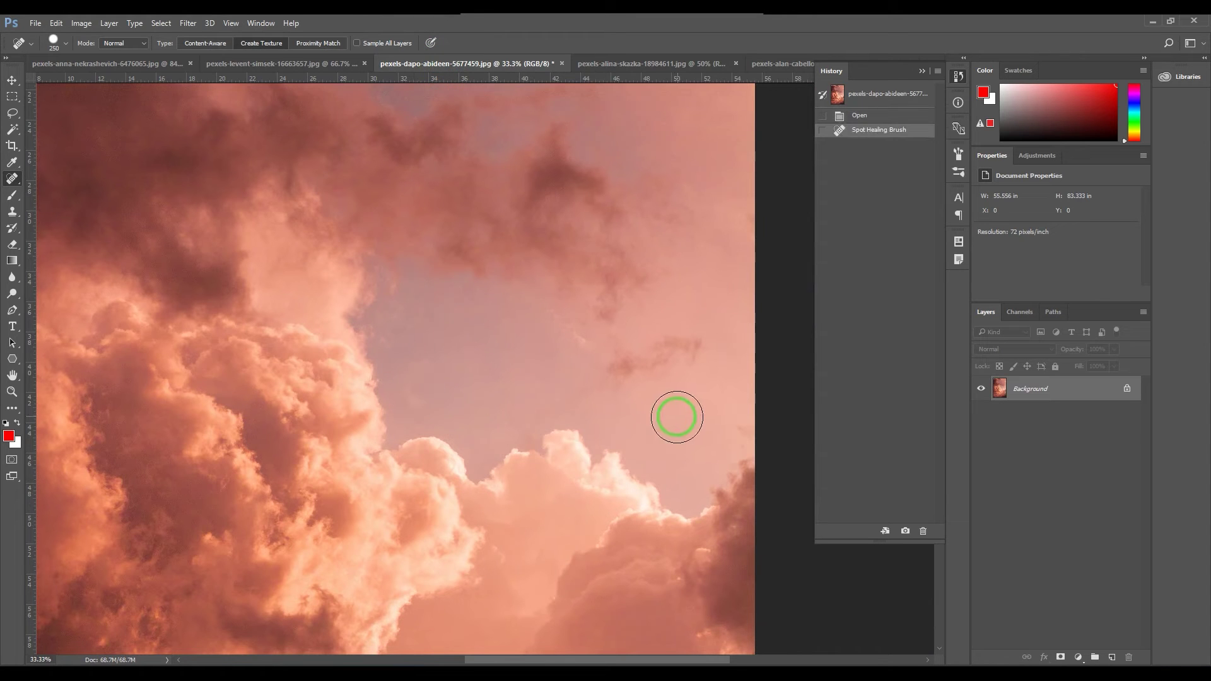
{"action": "left_click", "coordinate": [421, 400]}
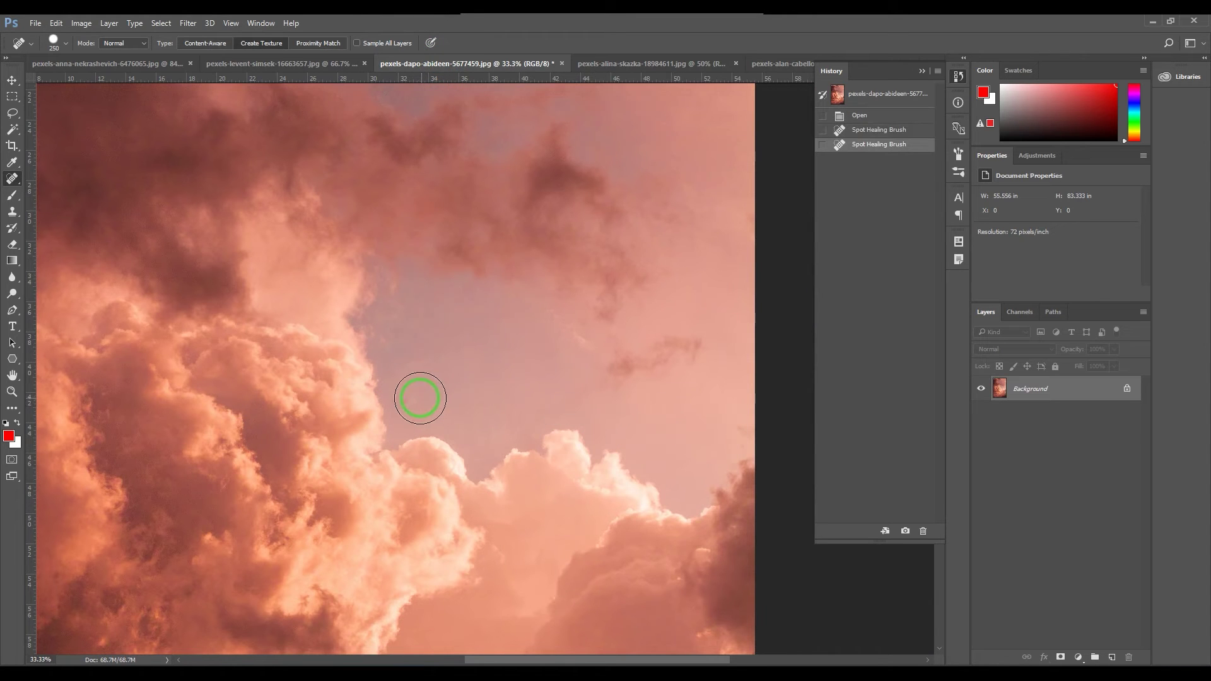
{"action": "left_click", "coordinate": [505, 402]}
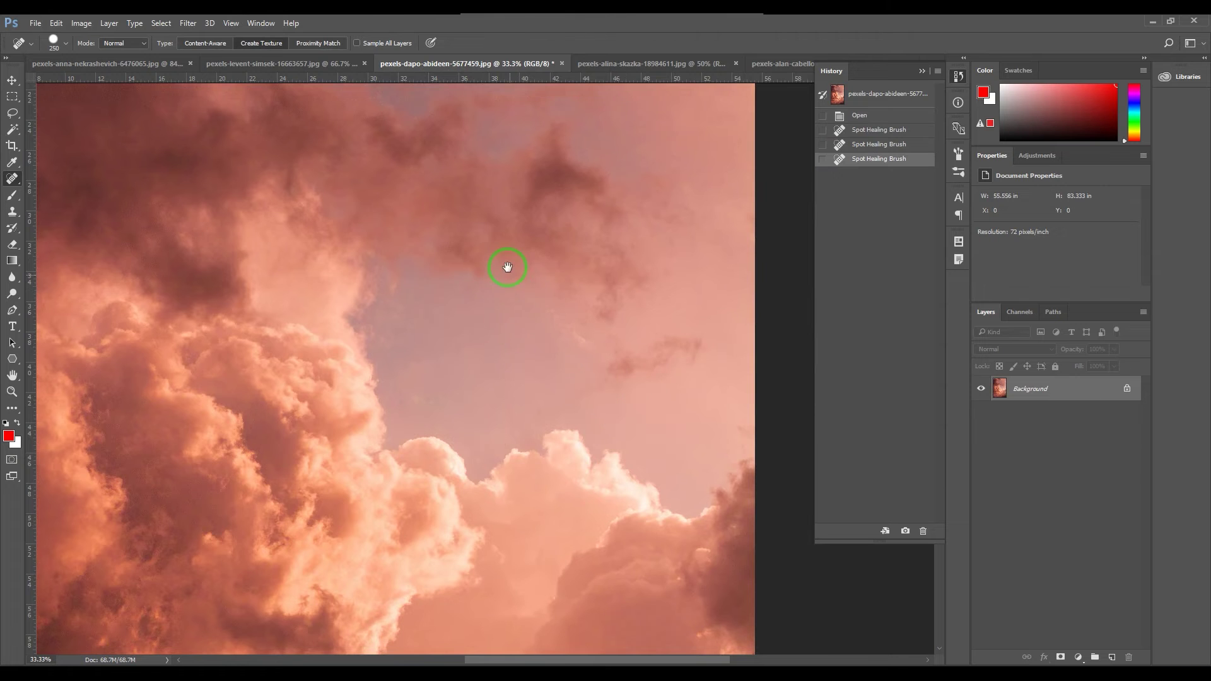
Try another Create Texture stroke on the sky above the dark clouds and undo it.
{"action": "left_click_drag", "start_coordinate": [508, 267], "coordinate": [489, 504]}
{"action": "left_click", "coordinate": [394, 293]}
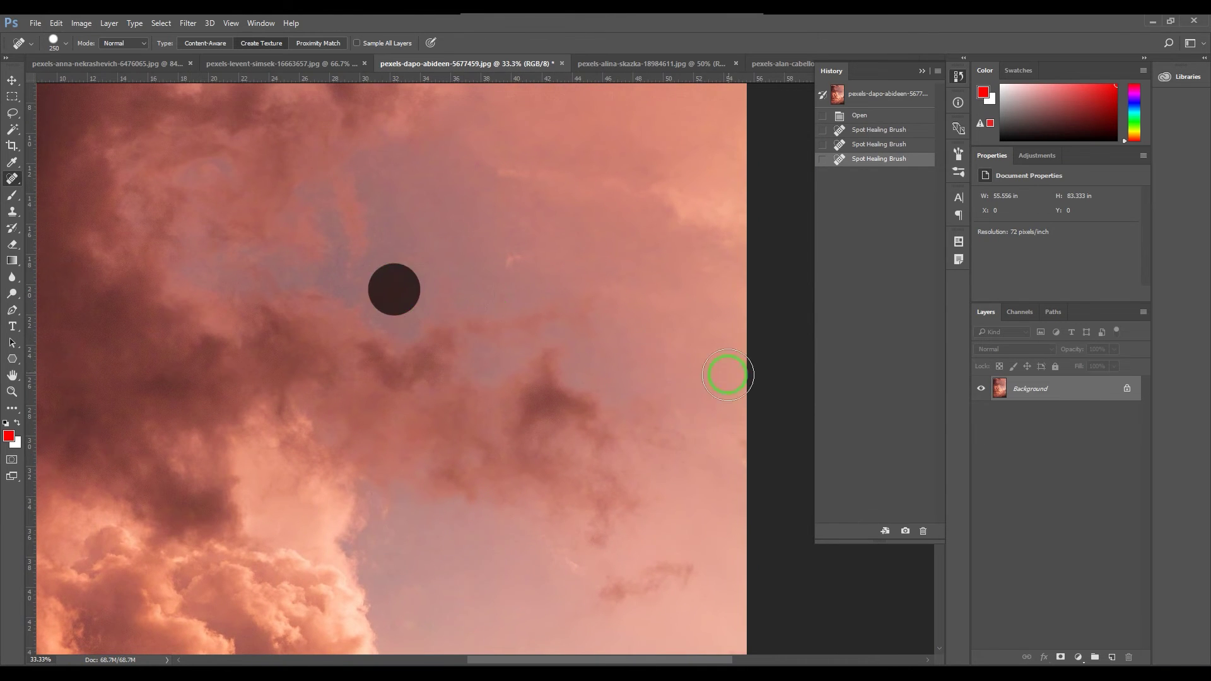
{"action": "key", "text": "ctrl+z"}
{"action": "left_click_drag", "start_coordinate": [563, 455], "coordinate": [560, 414]}
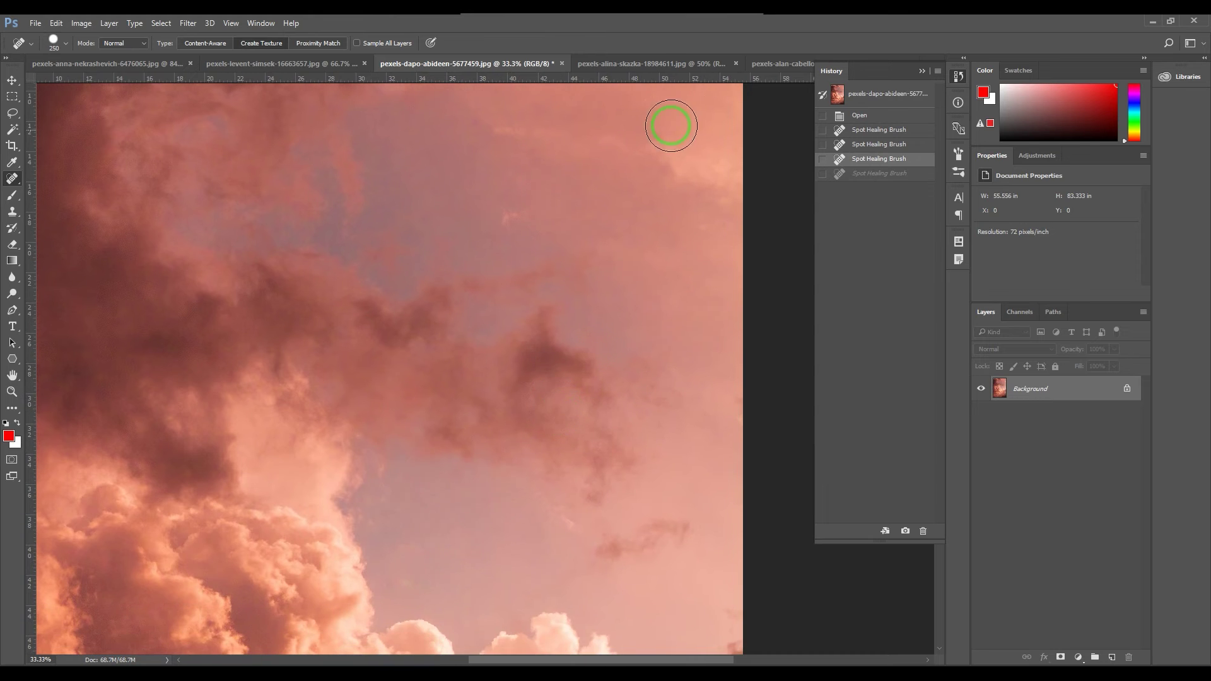
Switch to the grey sky photo with birds and dab over the small bird in the white sky using Create Texture at 250 px.
{"action": "left_click", "coordinate": [676, 63]}
{"action": "mouse_move", "coordinate": [529, 278]}
{"action": "left_mouse_down"}
{"action": "mouse_move", "coordinate": [659, 240]}
{"action": "mouse_move", "coordinate": [585, 183]}
{"action": "mouse_move", "coordinate": [600, 122]}
{"action": "left_mouse_up"}
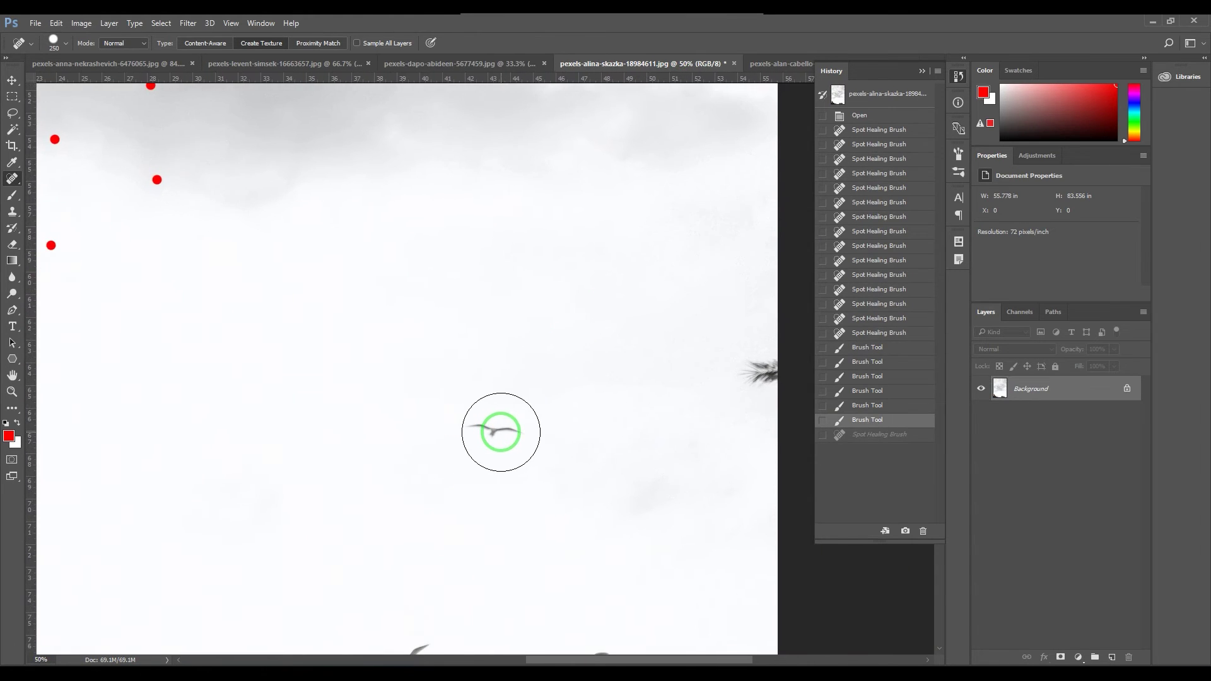
{"action": "left_click", "coordinate": [497, 433]}
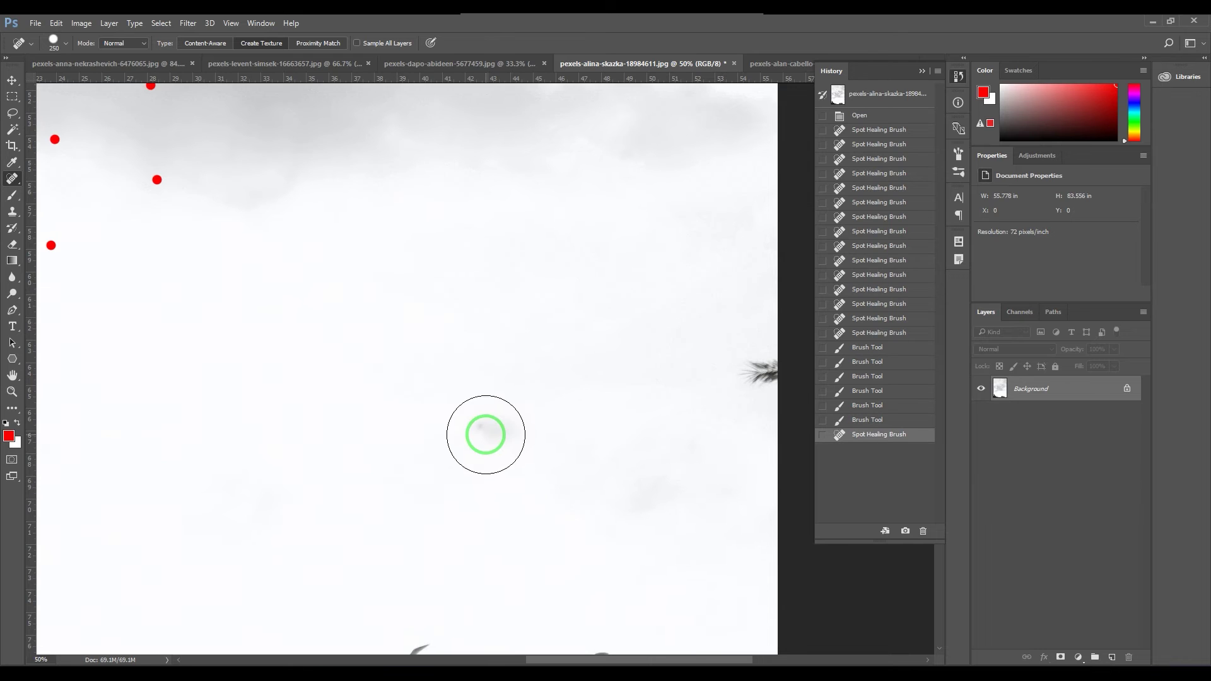
{"action": "left_click", "coordinate": [486, 431]}
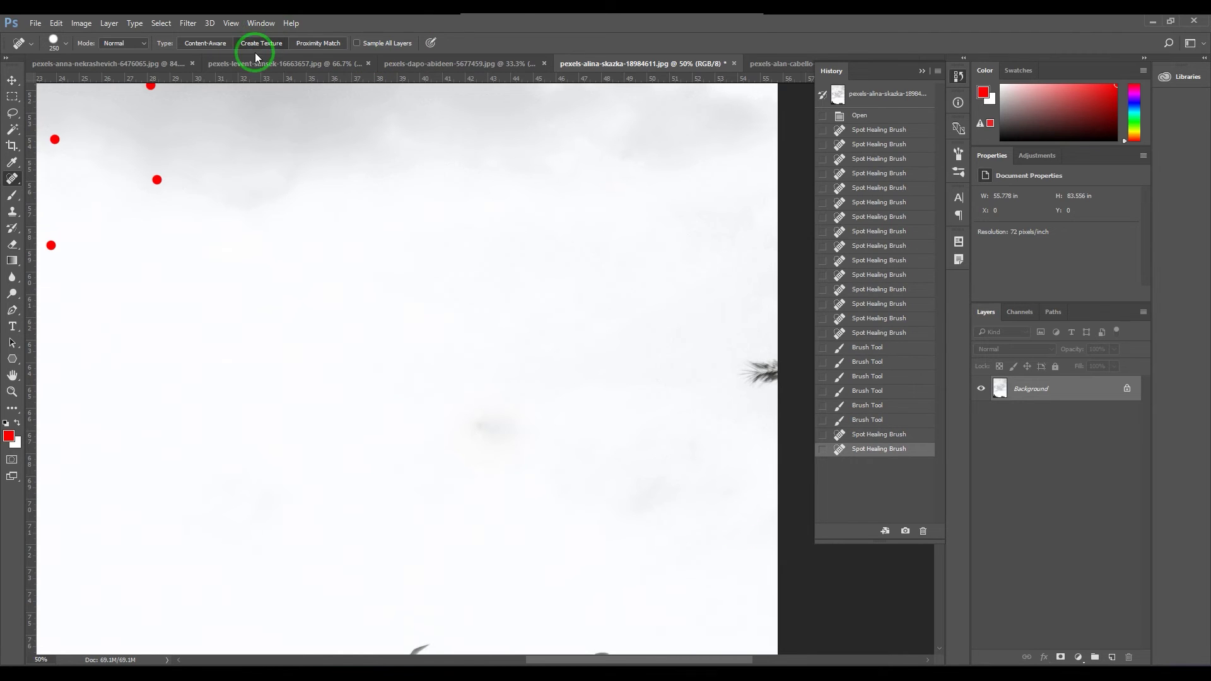
{"action": "left_click", "coordinate": [256, 44]}
{"action": "left_click", "coordinate": [487, 433]}
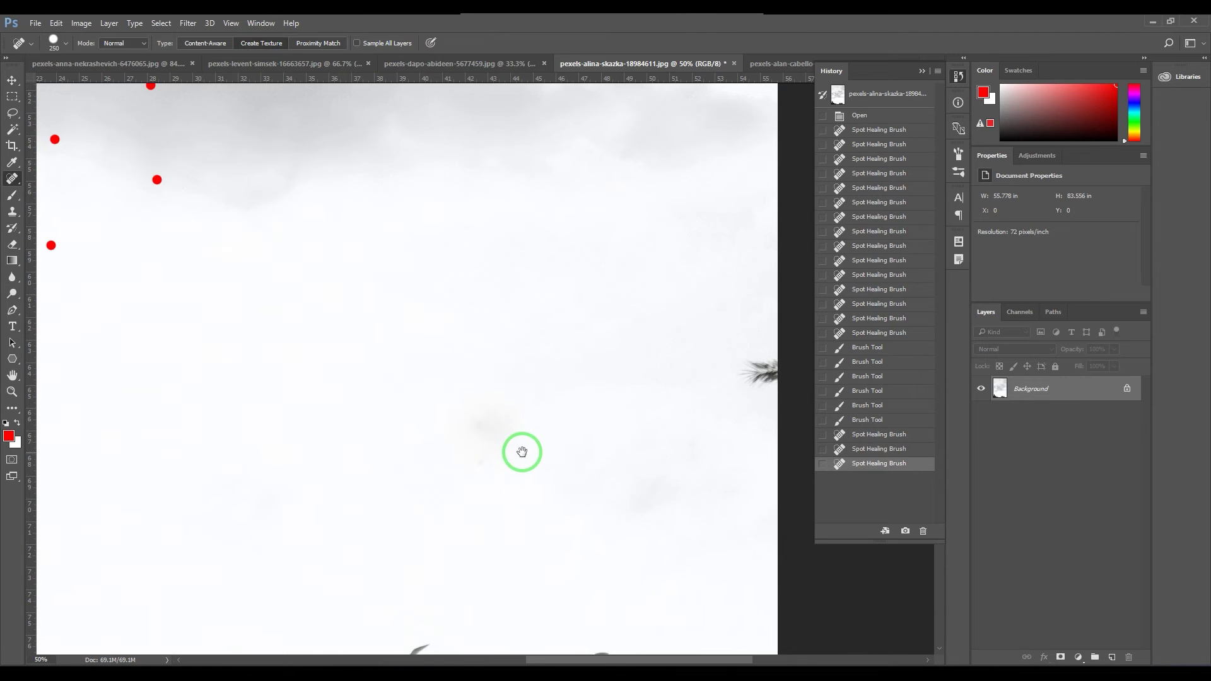
Set the healing type to Content-Aware and remove the bird flying above the building's roof.
{"action": "left_click_drag", "start_coordinate": [522, 452], "coordinate": [509, 285]}
{"action": "left_click", "coordinate": [219, 50]}
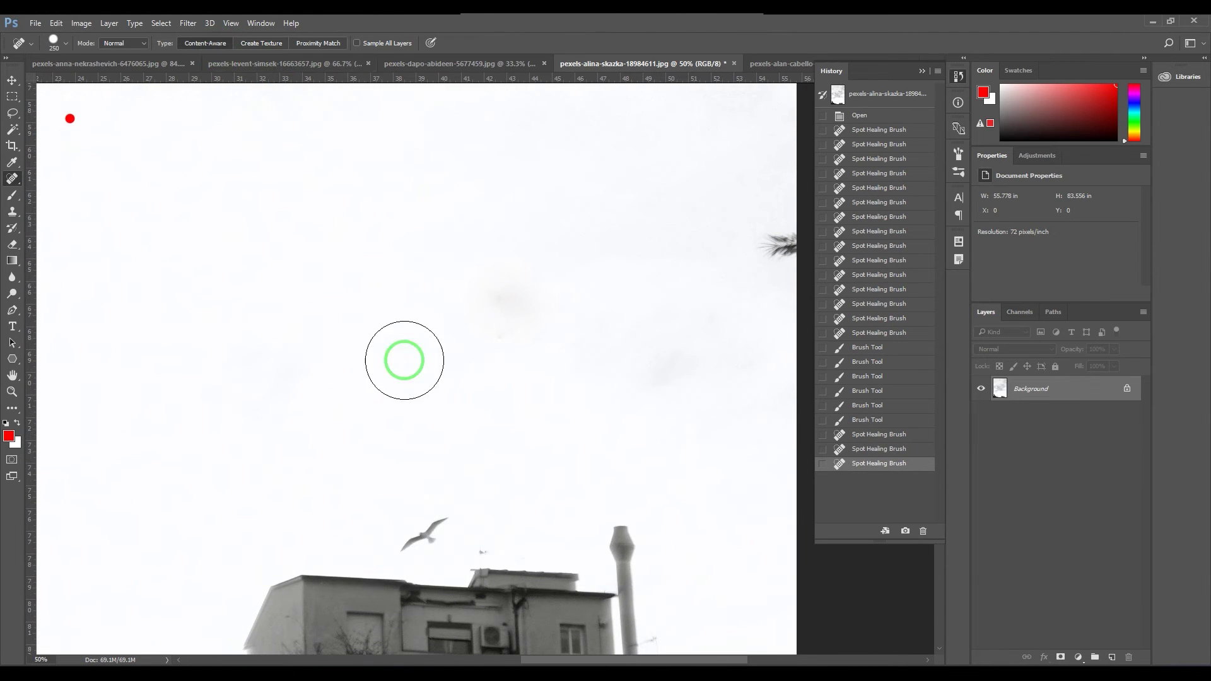
{"action": "left_click_drag", "start_coordinate": [399, 357], "coordinate": [476, 321]}
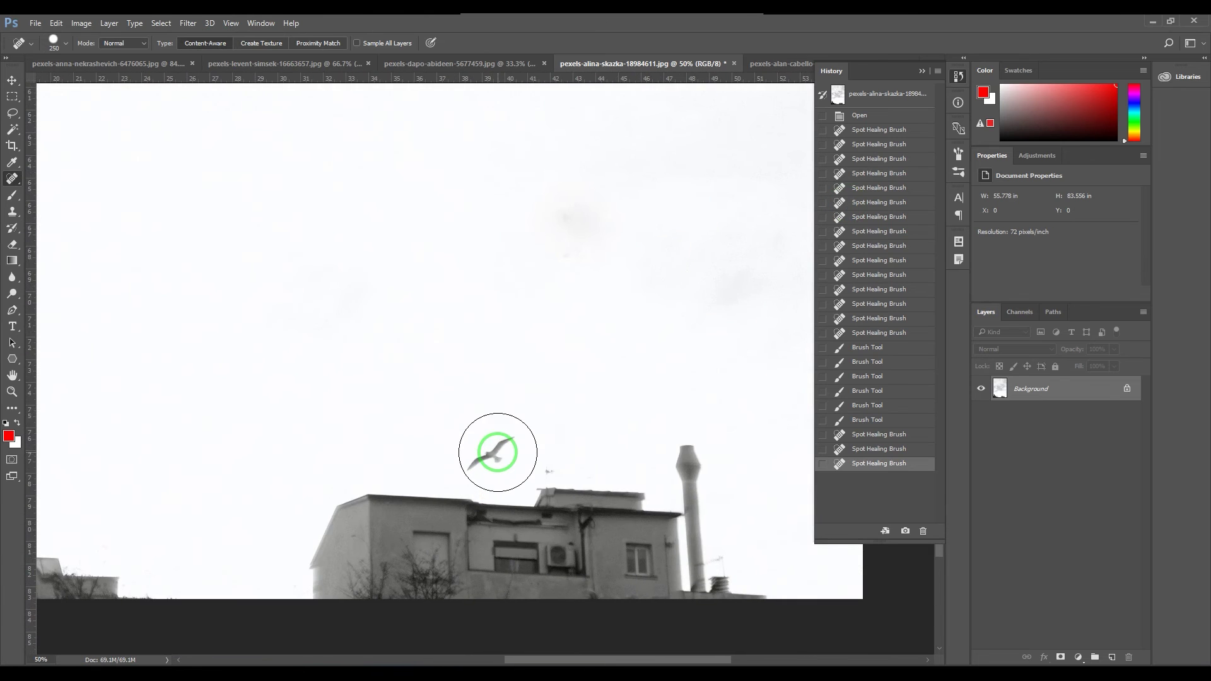
{"action": "left_click", "coordinate": [492, 451]}
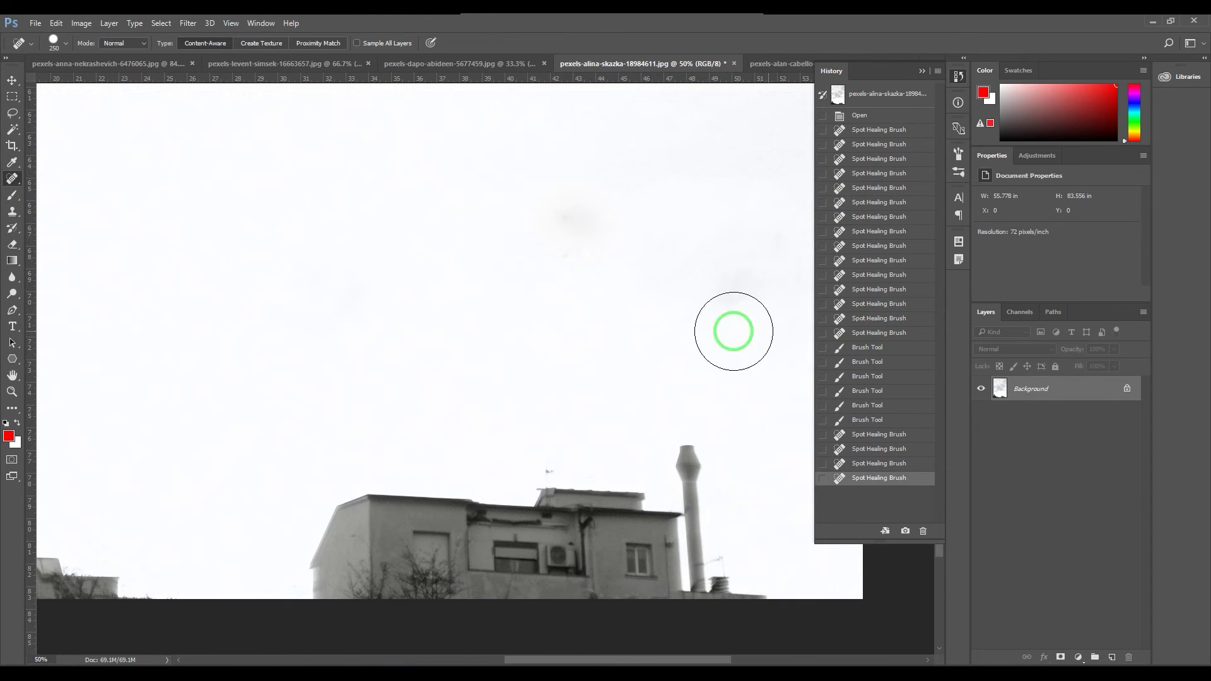
Try a Proximity Match dab on the dark bird near the sky's right edge and undo it.
{"action": "left_click_drag", "start_coordinate": [546, 257], "coordinate": [528, 395]}
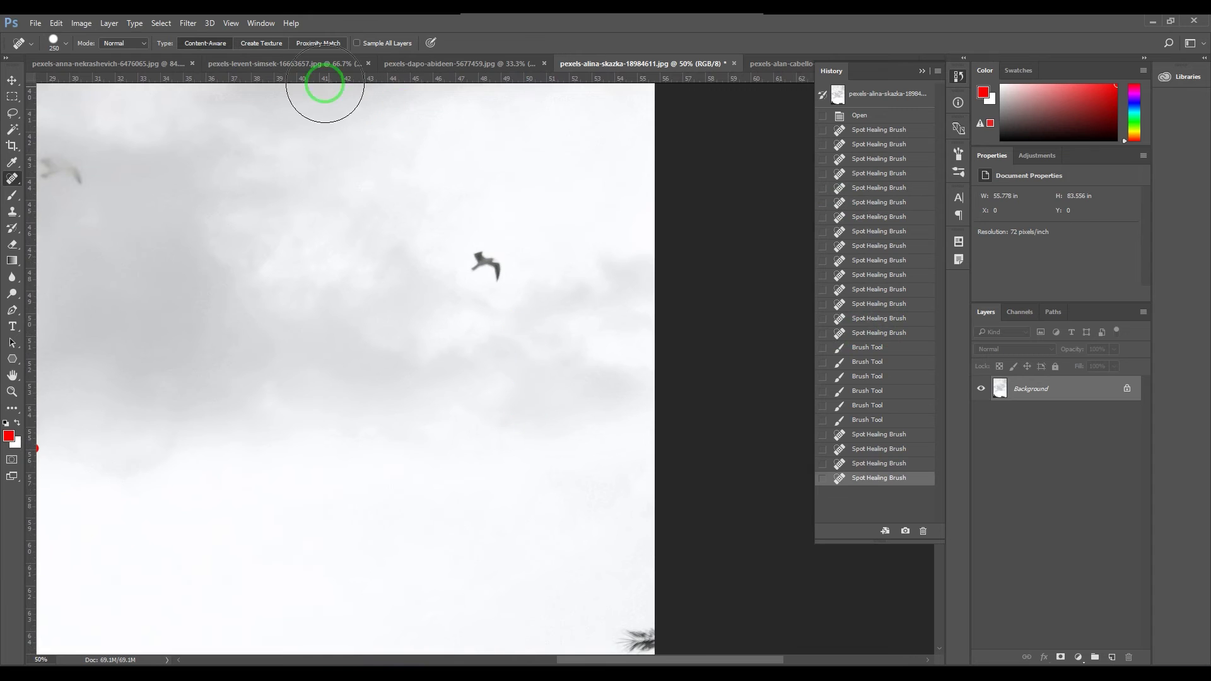
{"action": "left_click", "coordinate": [317, 43]}
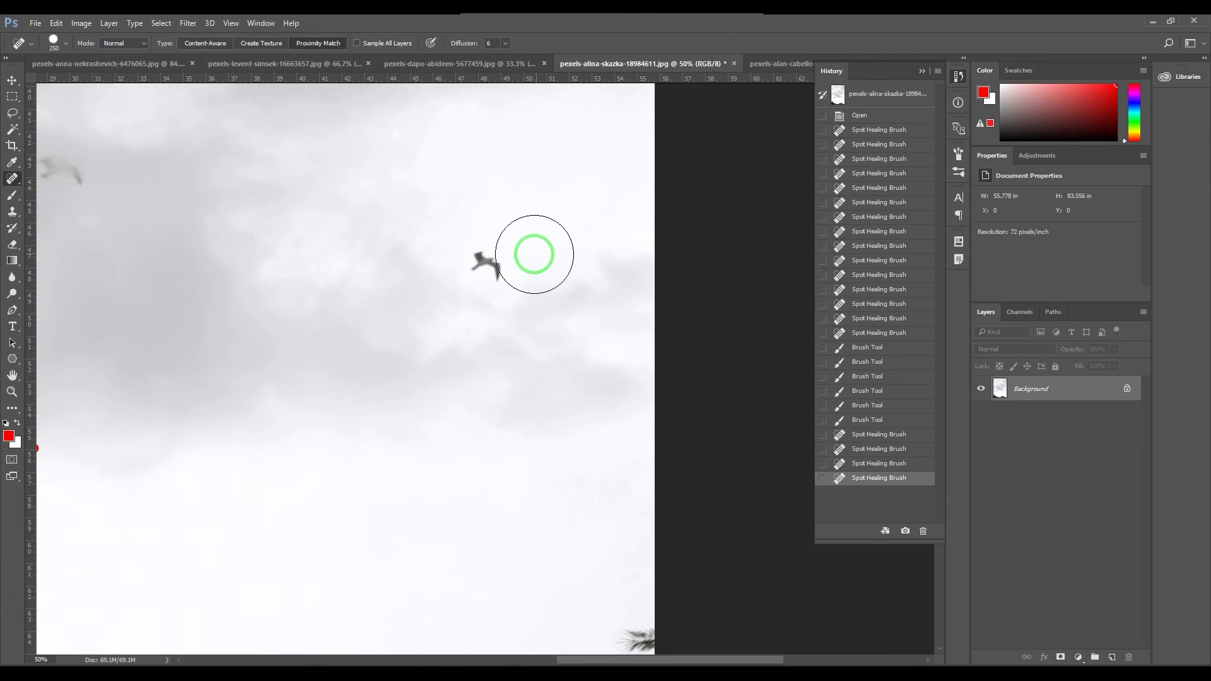
{"action": "left_click", "coordinate": [489, 262]}
{"action": "key", "text": "ctrl+z"}
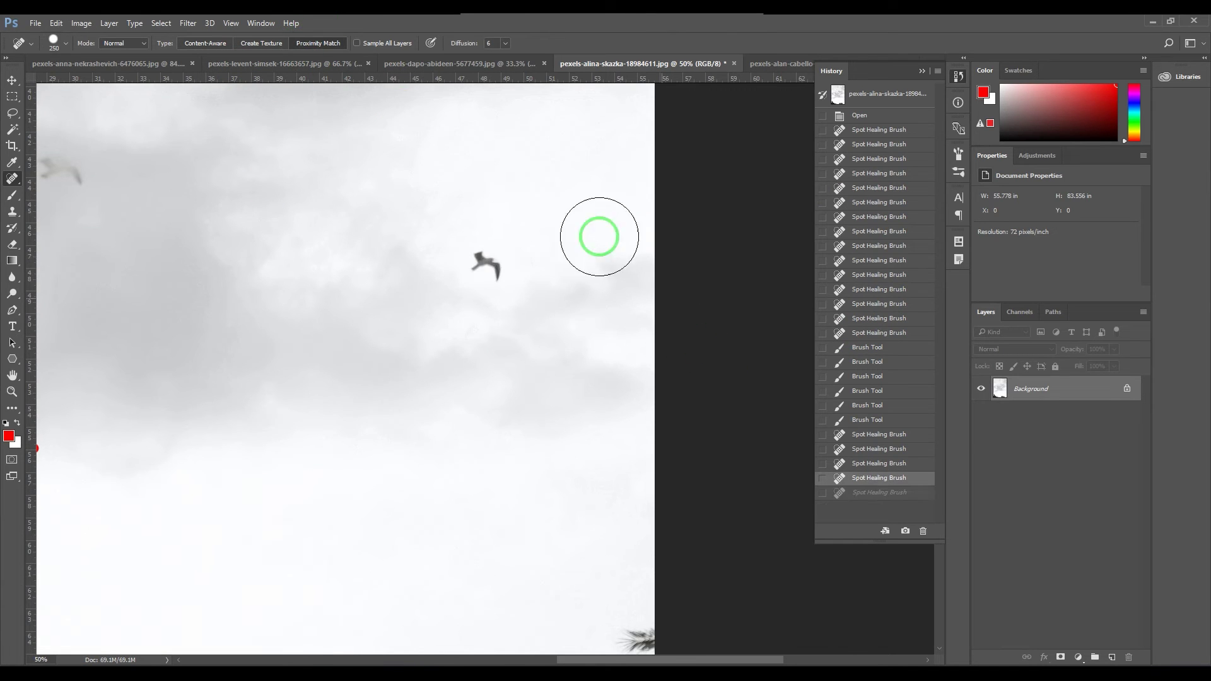
Try Content-Aware and Create Texture dabs in turn on the same dark bird, undoing each one.
{"action": "left_click", "coordinate": [205, 43]}
{"action": "left_click", "coordinate": [481, 263]}
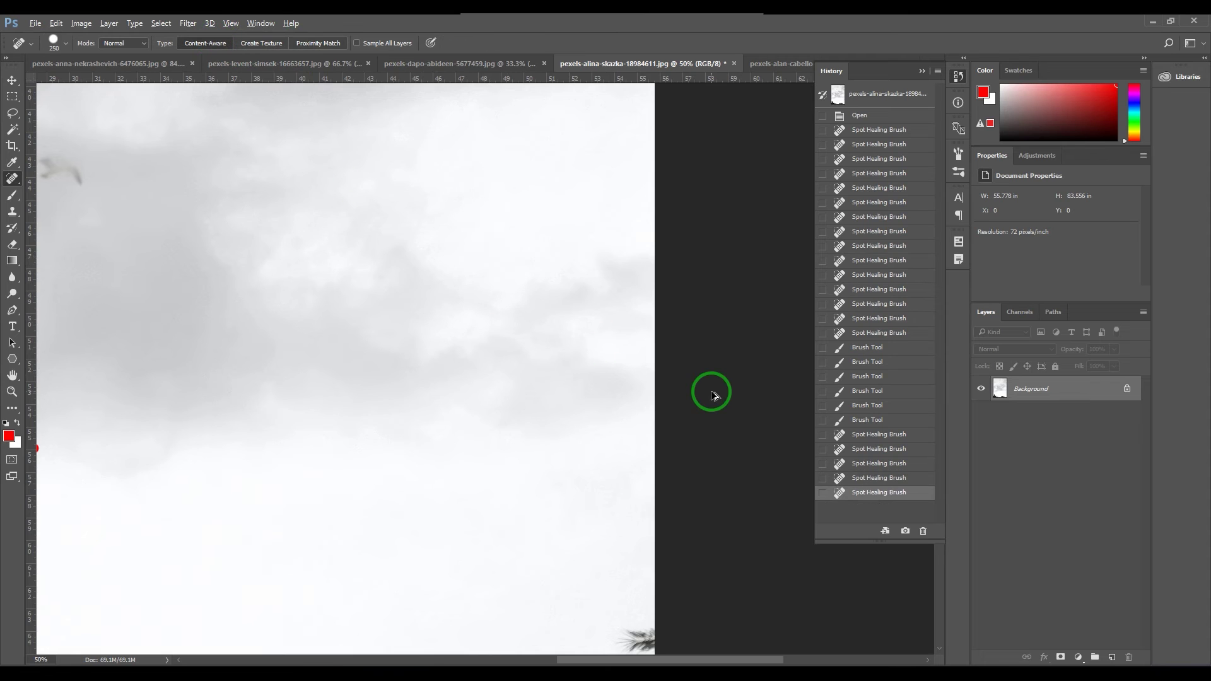
{"action": "key", "text": "ctrl+z"}
{"action": "left_click", "coordinate": [261, 43]}
{"action": "left_click", "coordinate": [491, 266]}
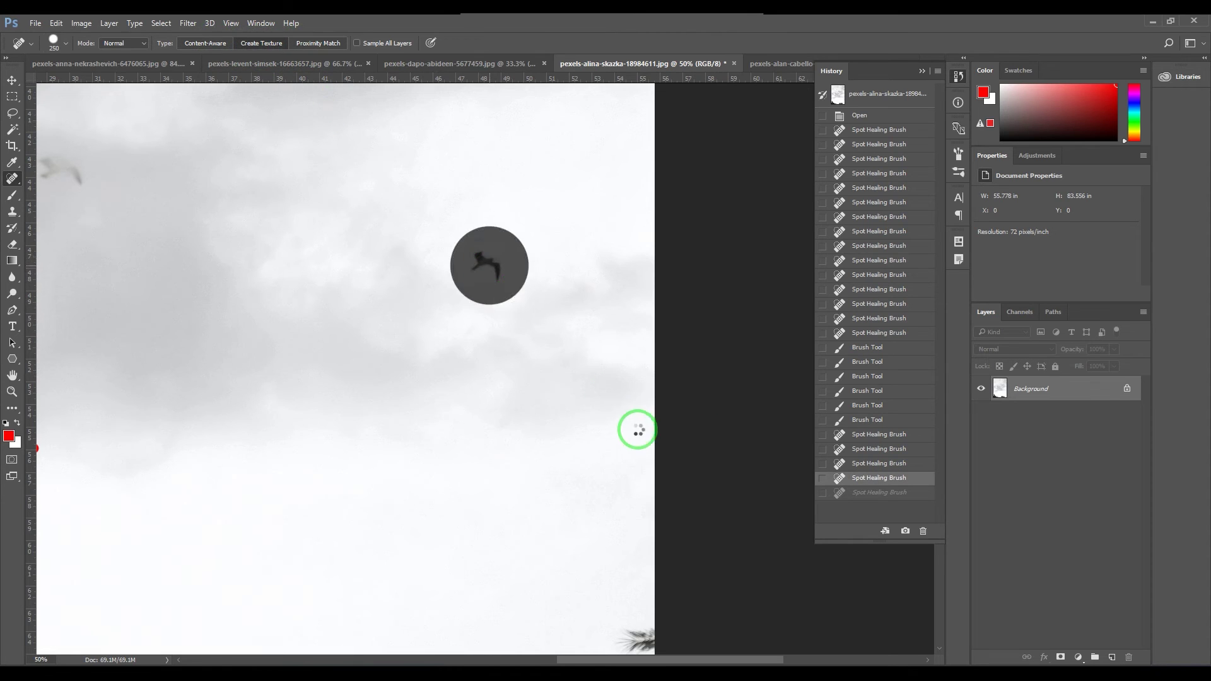
{"action": "key", "text": "ctrl+z"}
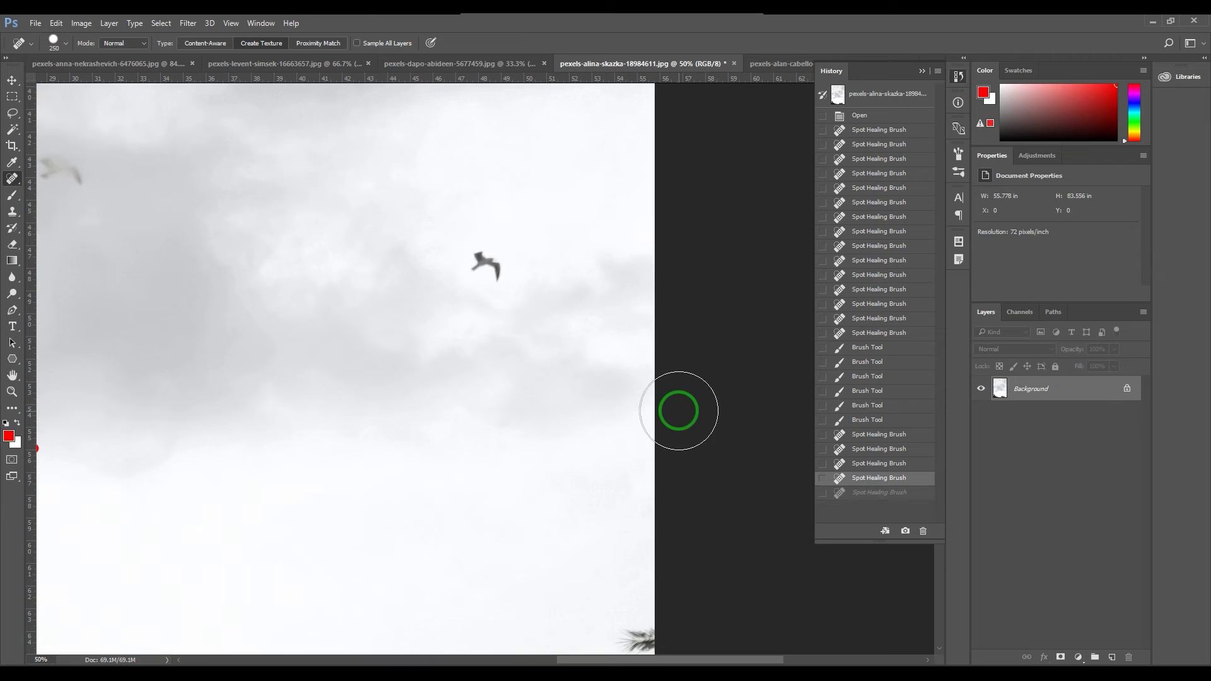
Try a Proximity Match dab with Diffusion 1 beside the uppermost red dot, inspect its edge up close and undo it.
{"action": "left_click", "coordinate": [307, 43]}
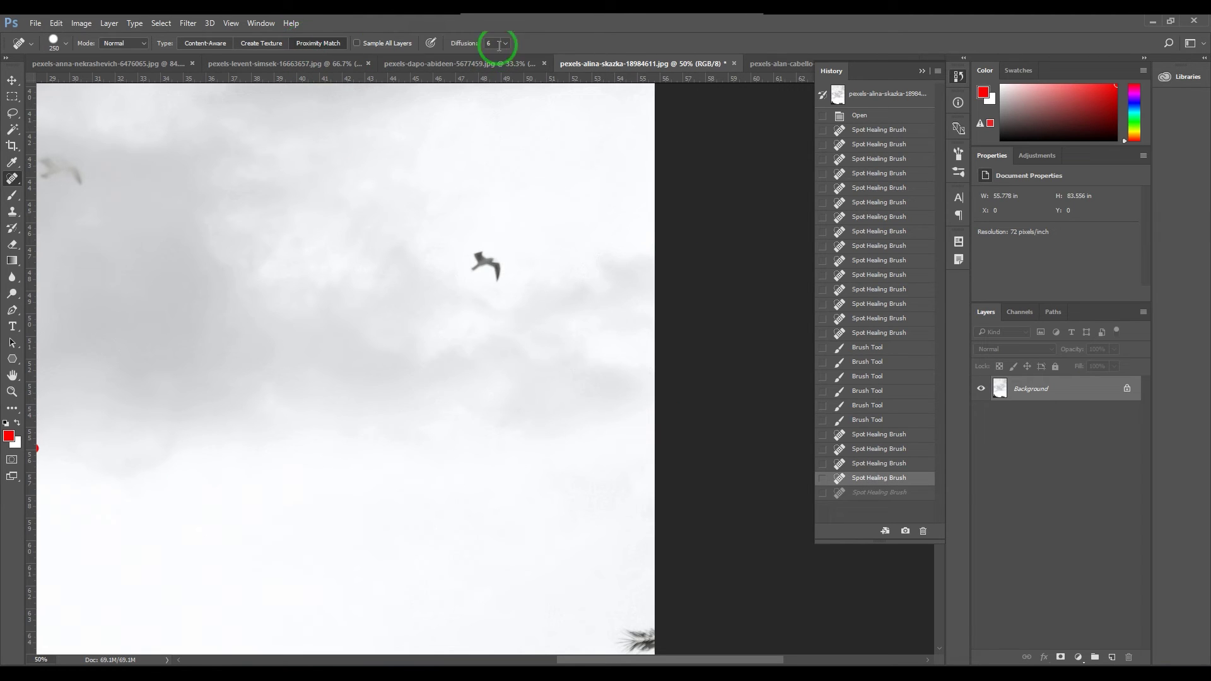
{"action": "left_click_drag", "start_coordinate": [476, 49], "coordinate": [419, 45]}
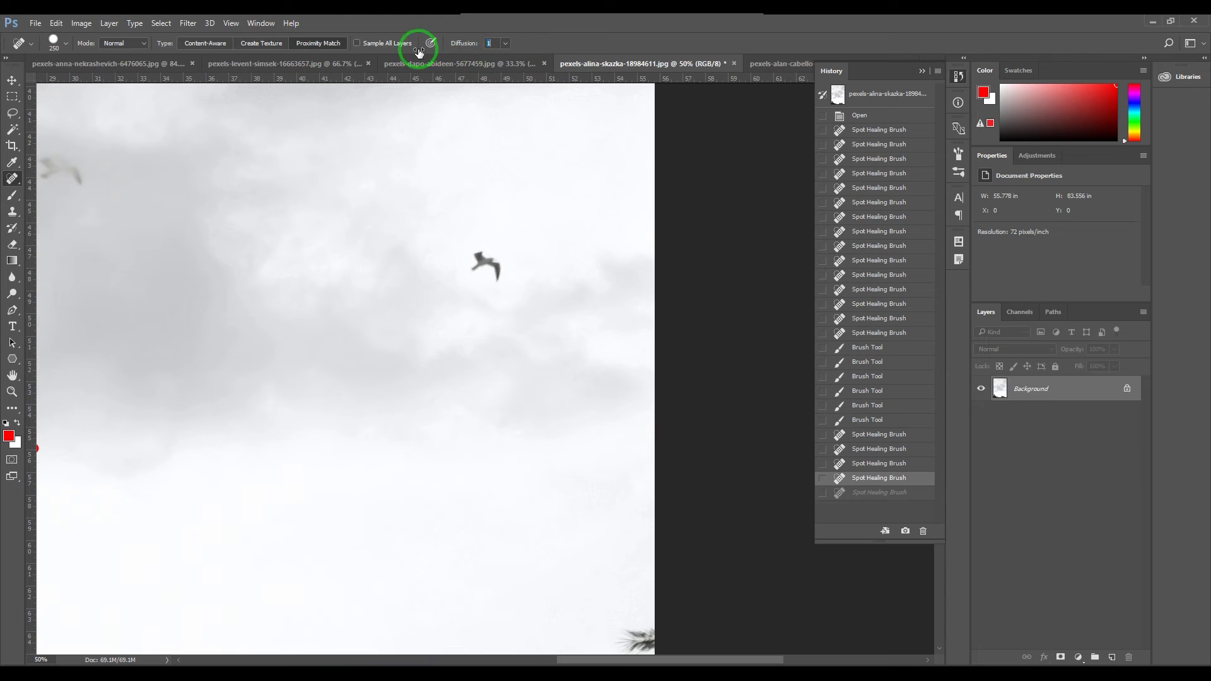
{"action": "mouse_move", "coordinate": [327, 273]}
{"action": "left_mouse_down"}
{"action": "mouse_move", "coordinate": [600, 276]}
{"action": "mouse_move", "coordinate": [630, 263]}
{"action": "left_mouse_up"}
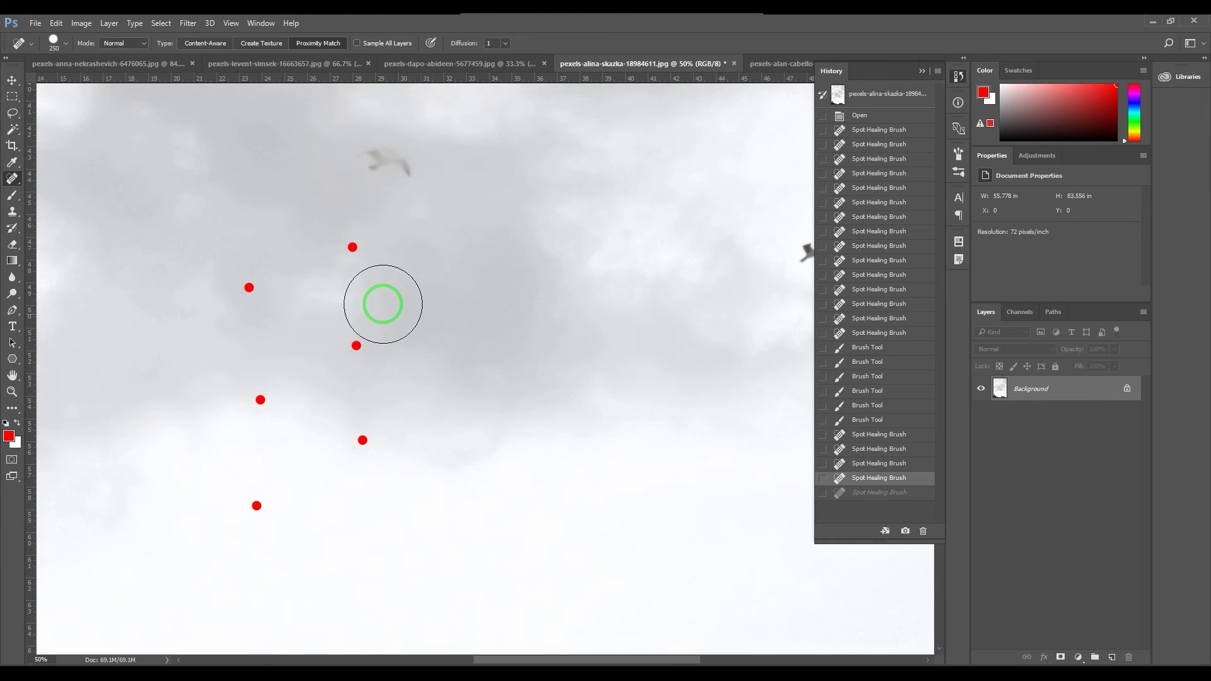
{"action": "left_click", "coordinate": [322, 275]}
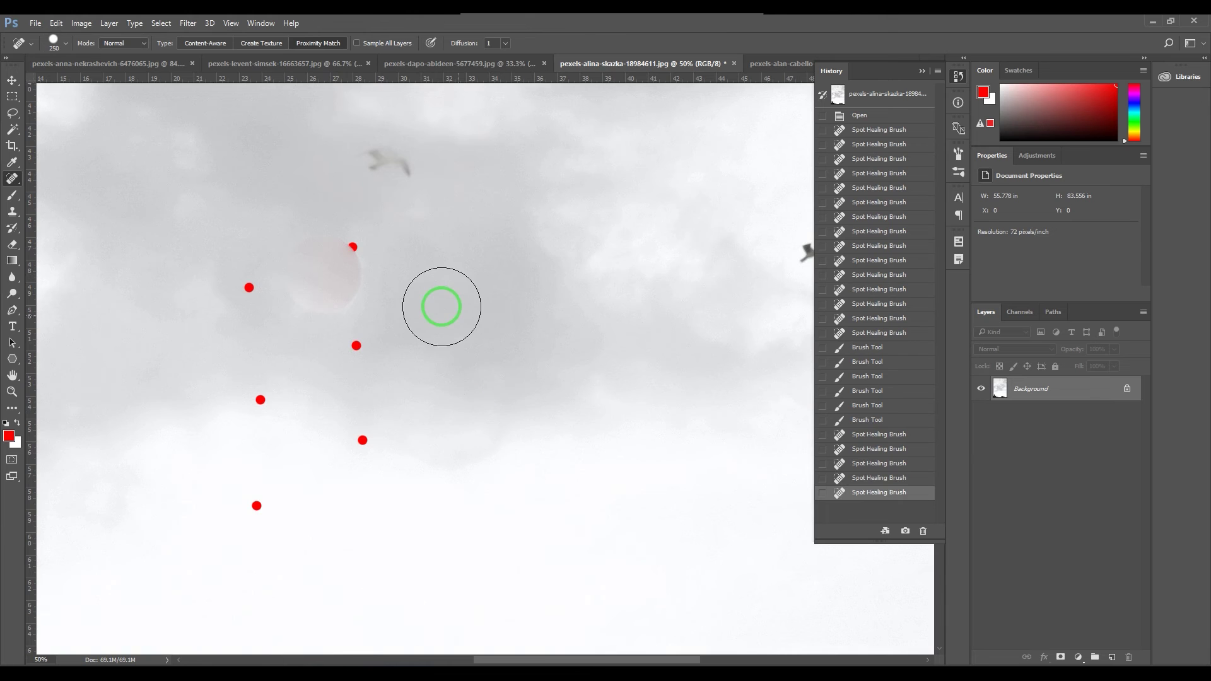
{"action": "key", "text": "z"}
{"action": "left_click_drag", "start_coordinate": [393, 291], "coordinate": [578, 381]}
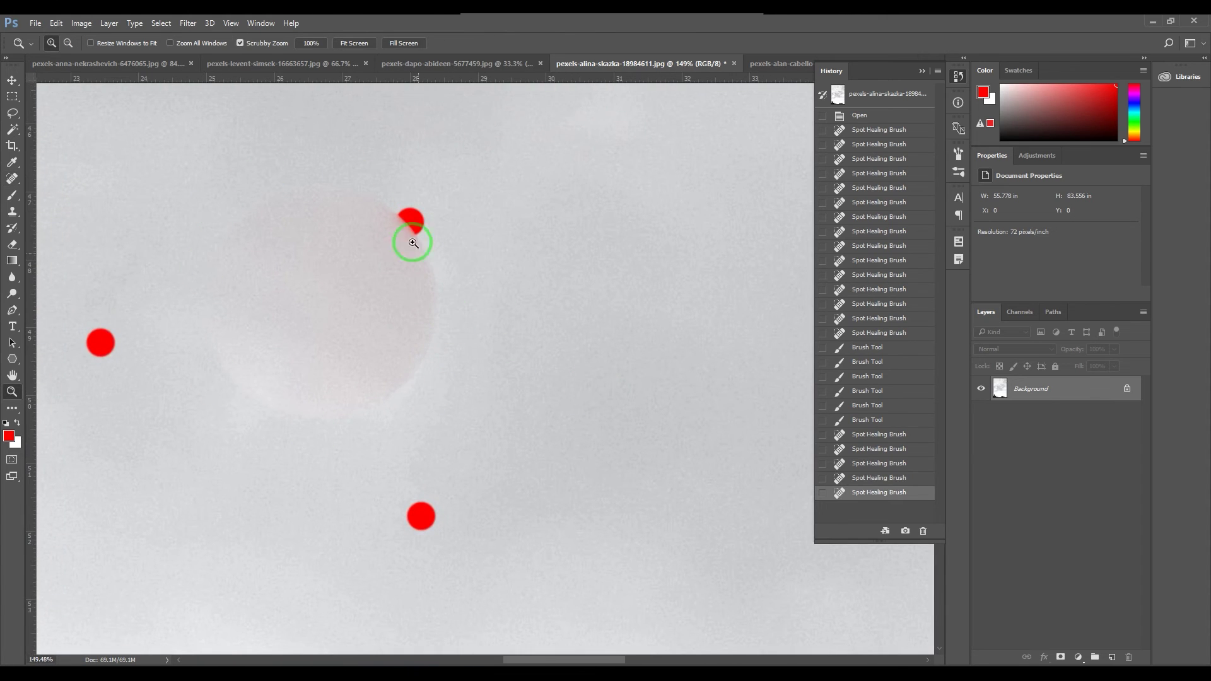
{"action": "key", "text": "ctrl+z"}
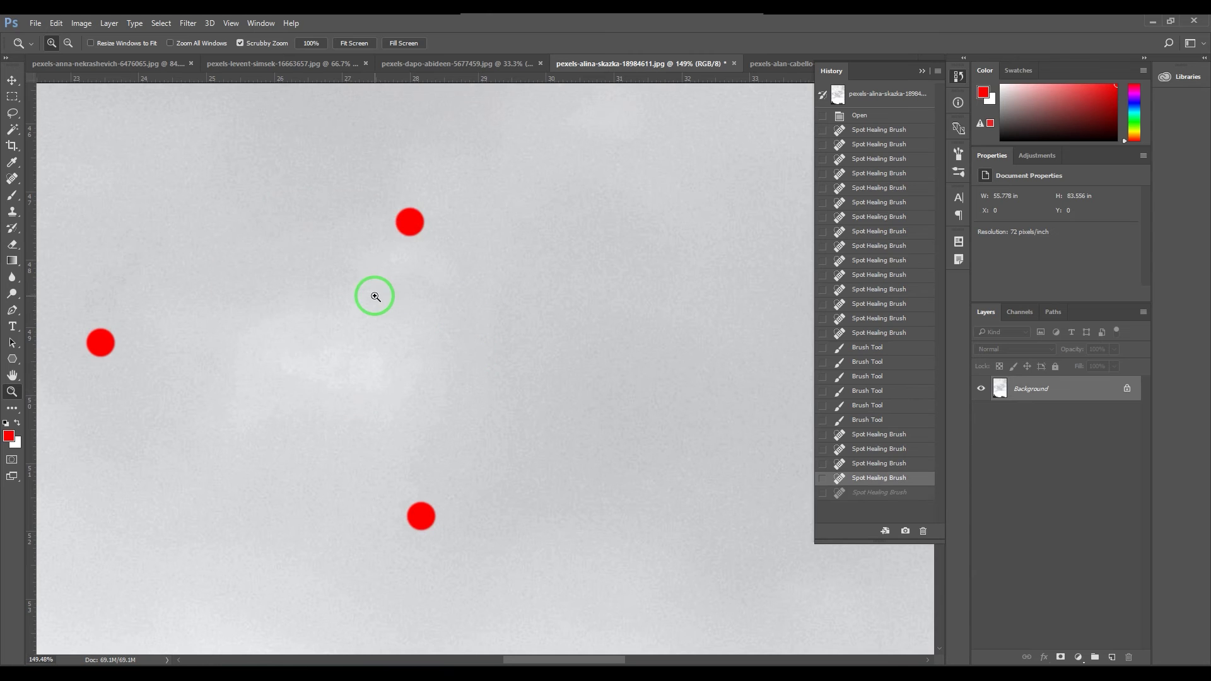
Try the Proximity Match dab beside the uppermost red dot with Diffusion 7 and undo it.
{"action": "key", "text": "j"}
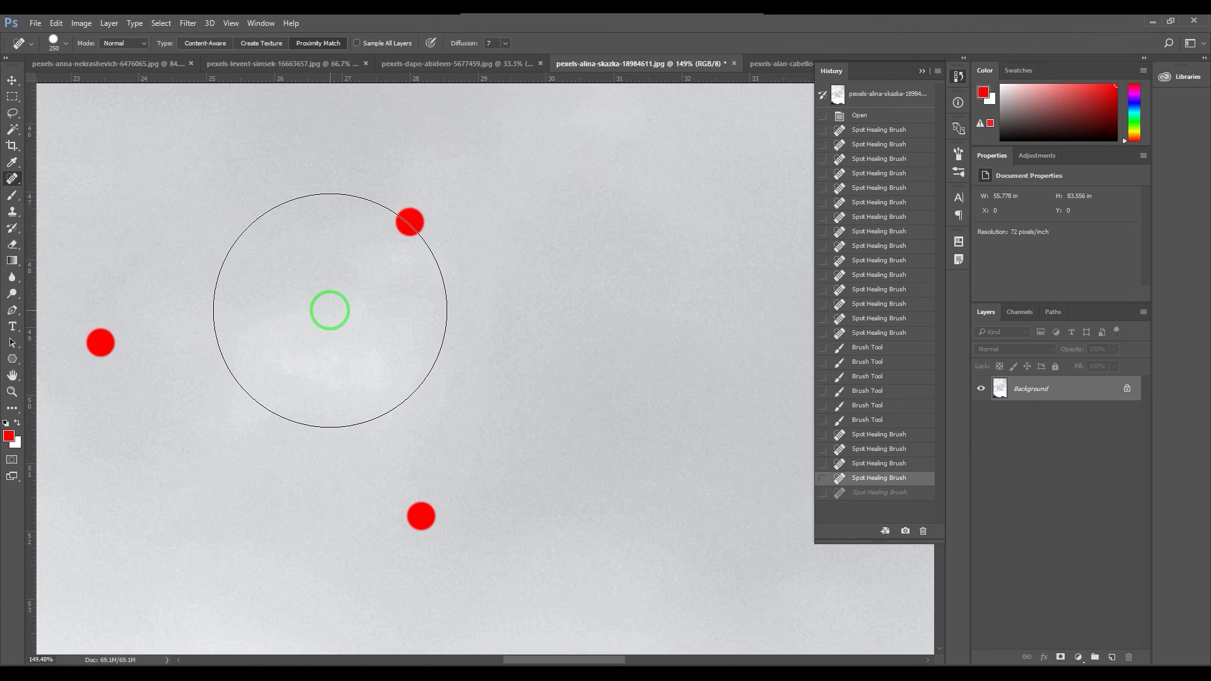
{"action": "left_click", "coordinate": [330, 310]}
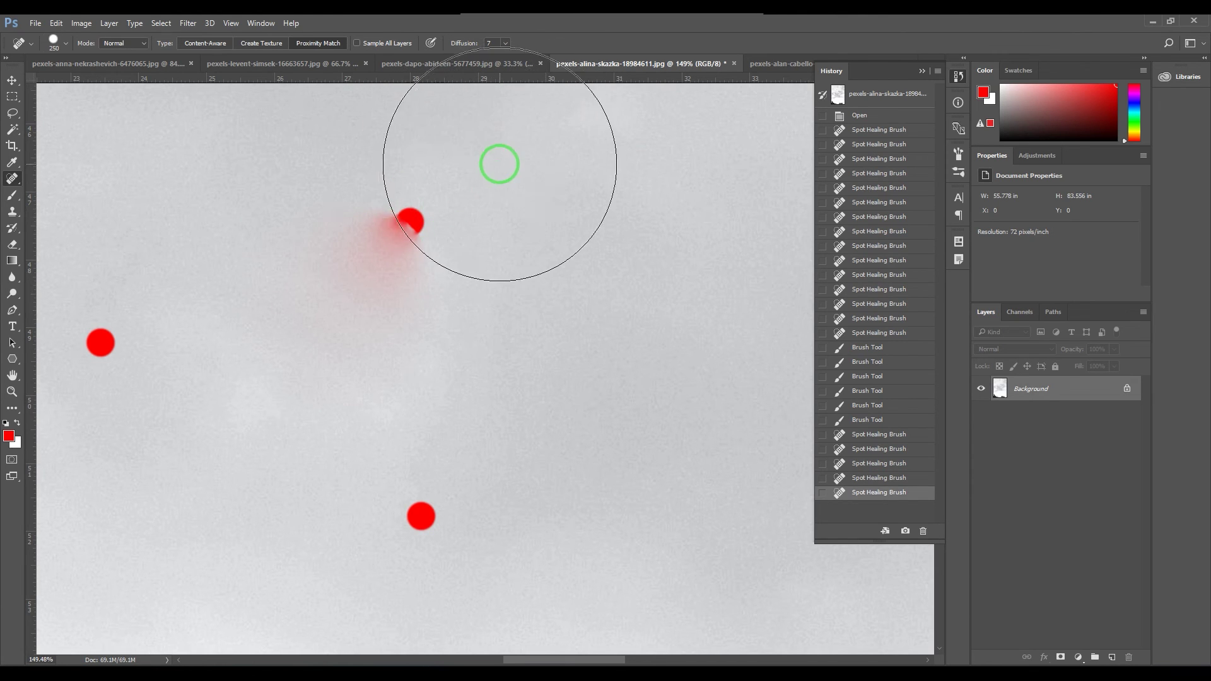
{"action": "key", "text": "ctrl+z"}
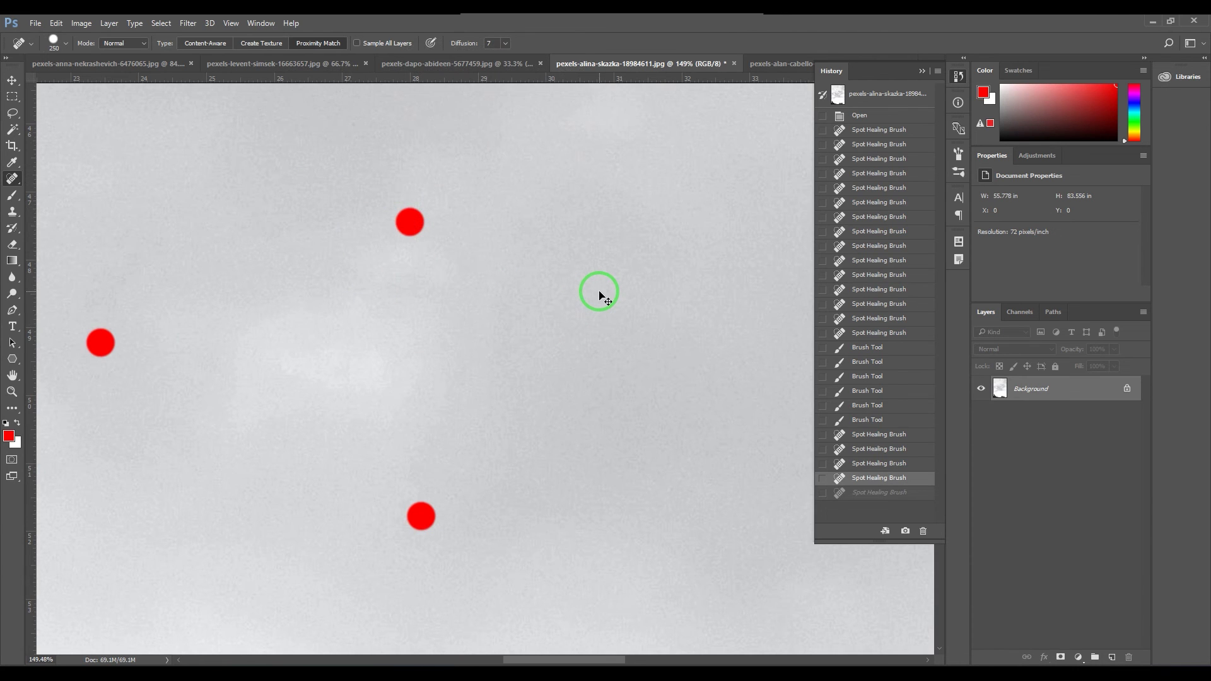
Remove the dark bird near the sky's right edge with a Proximity Match dab at Diffusion 7.
{"action": "key", "text": "ctrl+minus"}
{"action": "key", "text": "ctrl+minus"}
{"action": "key", "text": "ctrl+minus"}
{"action": "key", "text": "ctrl+minus"}
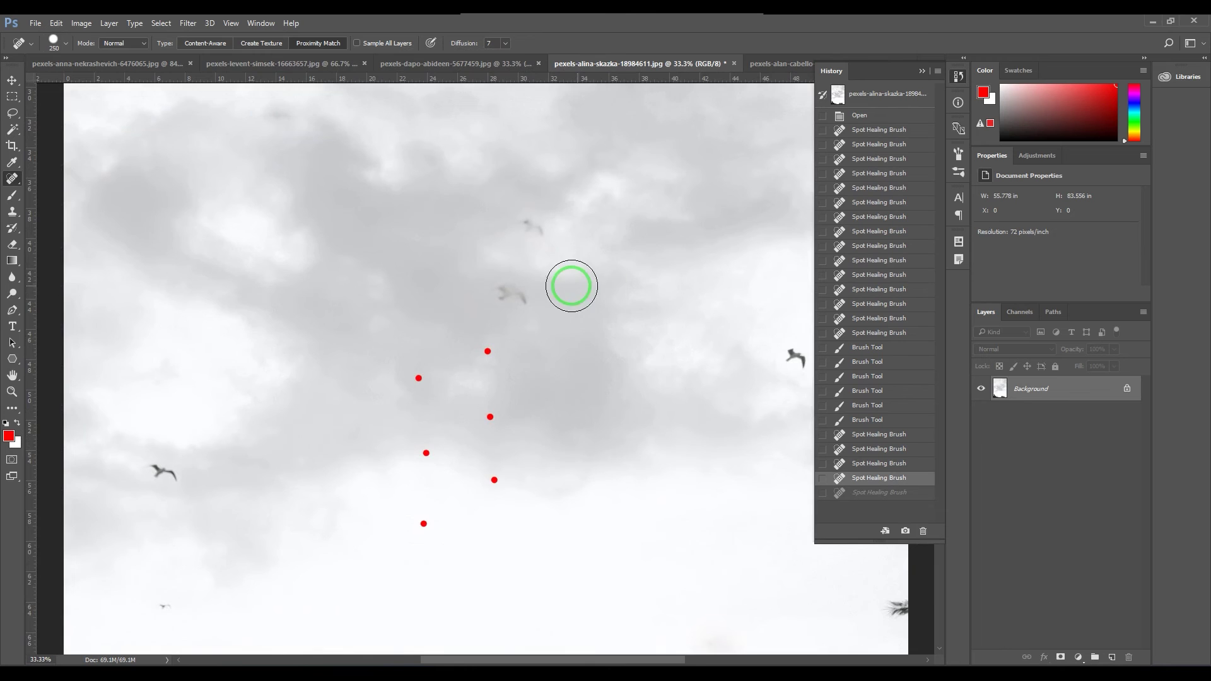
{"action": "scroll", "coordinate": [504, 341], "scroll_direction": "right", "scroll_amount": 5}
{"action": "left_click", "coordinate": [706, 362]}
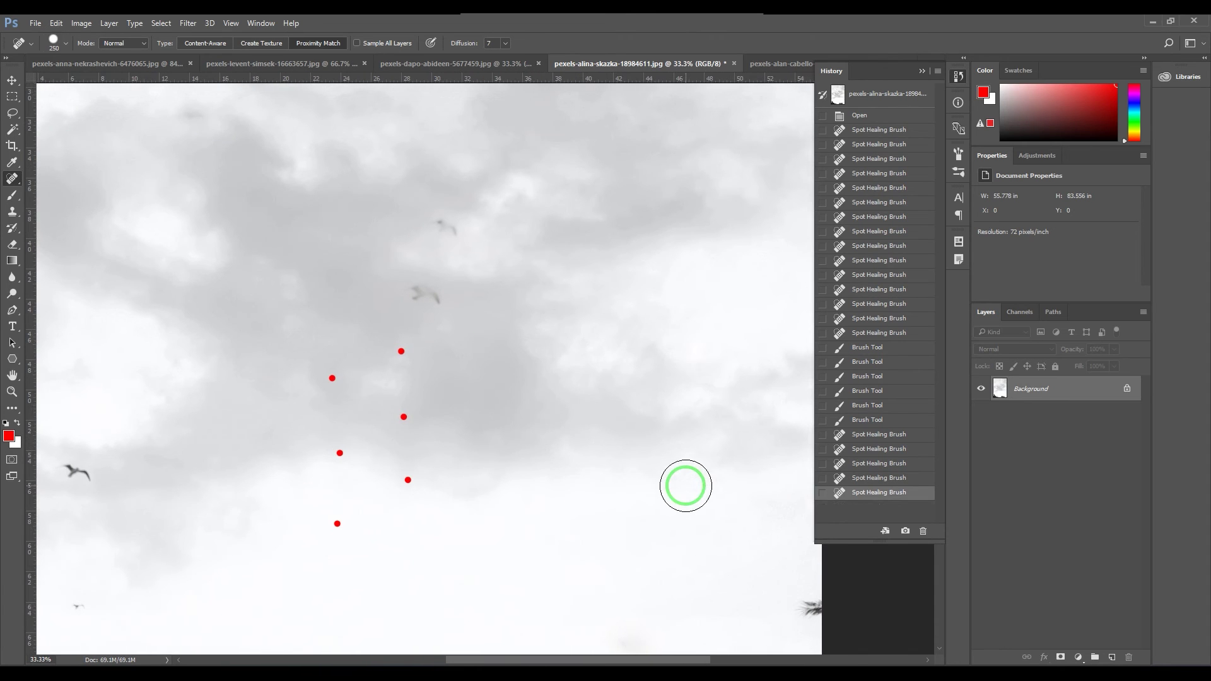
Remove the larger dark bird above the palm tree with the Spot Healing Brush.
{"action": "scroll", "coordinate": [451, 476], "scroll_direction": "down", "scroll_amount": 6}
{"action": "scroll", "coordinate": [584, 379], "scroll_direction": "left", "scroll_amount": 8}
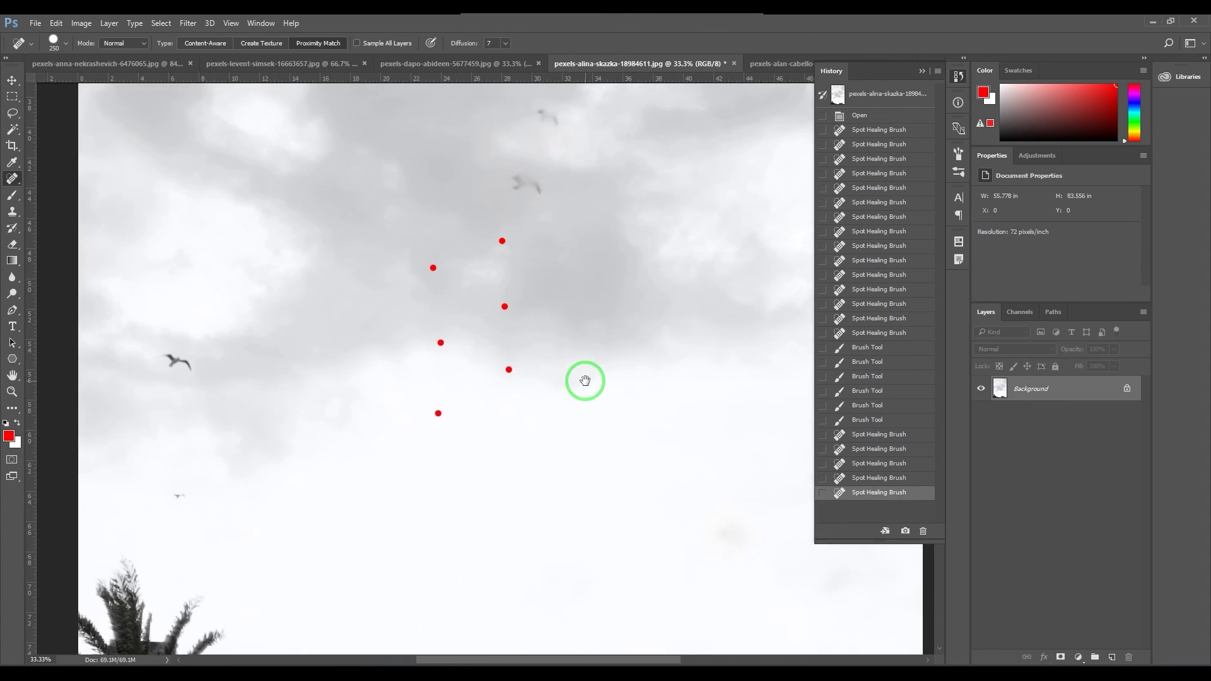
{"action": "left_click", "coordinate": [221, 363]}
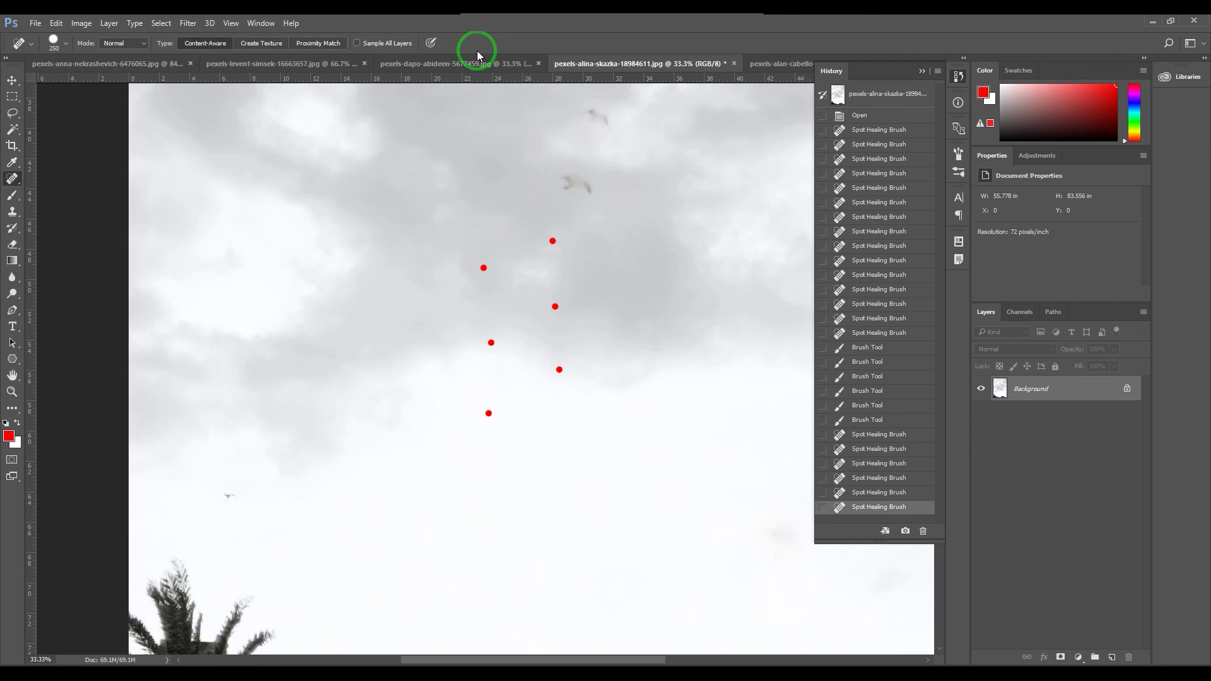
Check the brush settings, try a 250 px Content-Aware dab on the upper-left red dot and undo it.
{"action": "left_click", "coordinate": [54, 49]}
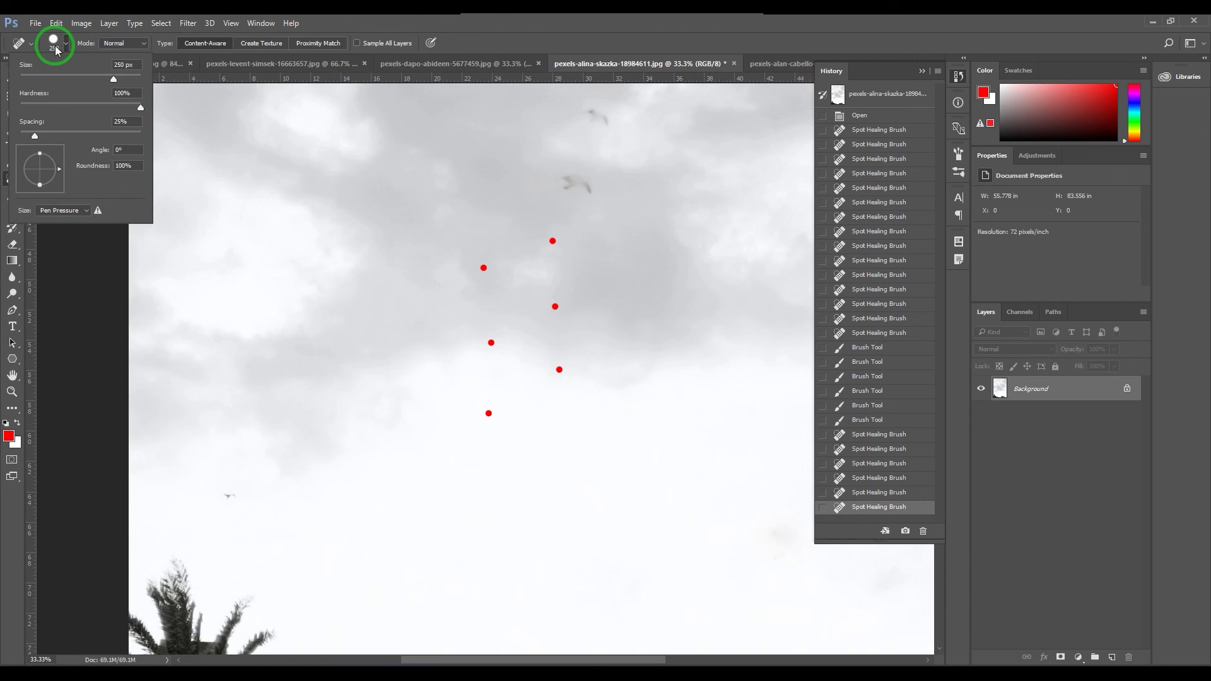
{"action": "left_click", "coordinate": [483, 267]}
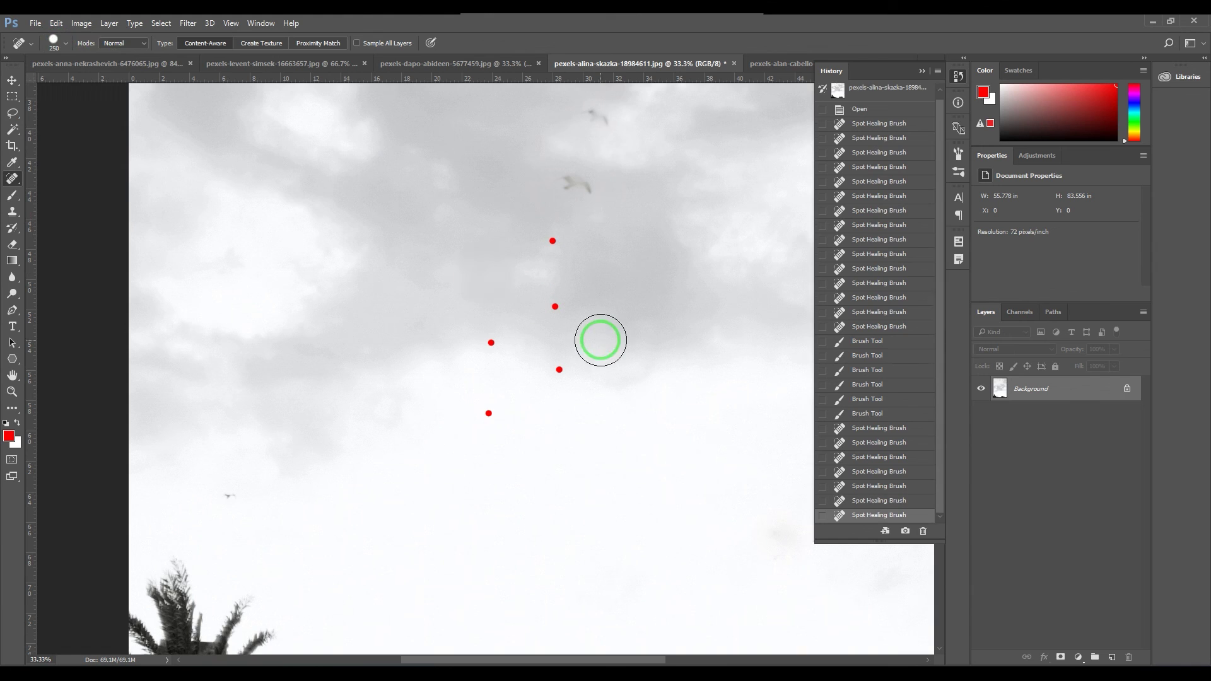
{"action": "key", "text": "ctrl+z"}
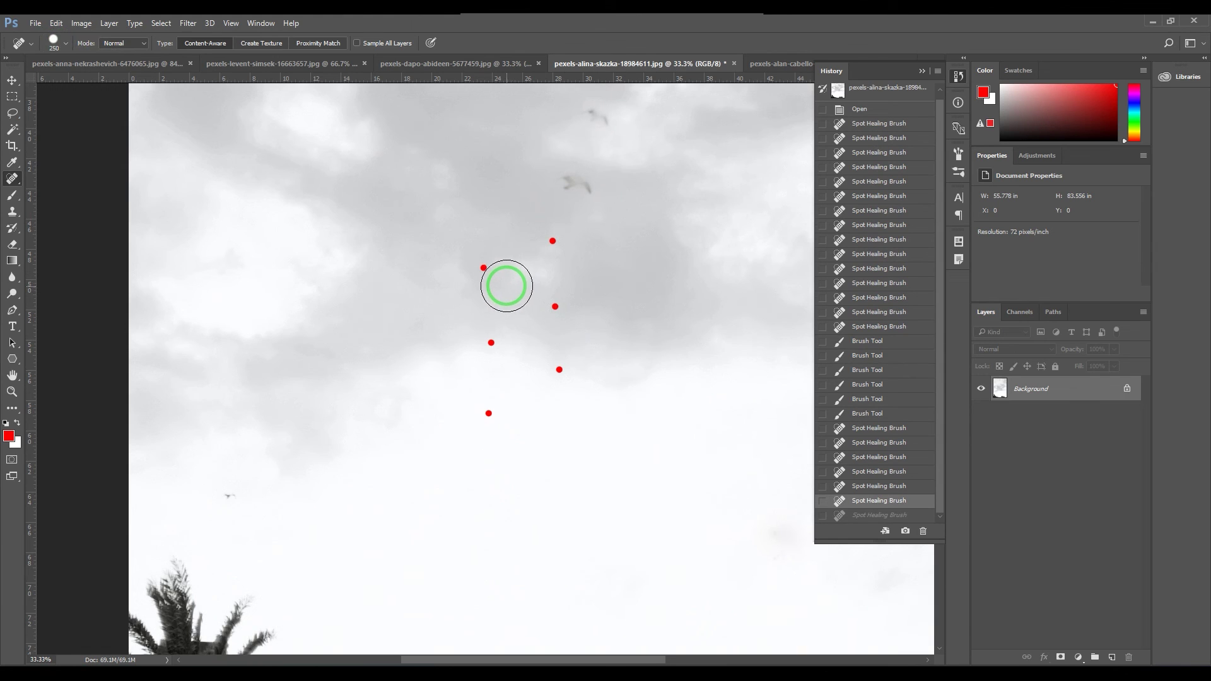
Set the Spot Healing Brush size to 400 px.
{"action": "key", "text": "bracketright"}
{"action": "key", "text": "bracketright"}
{"action": "key", "text": "bracketright"}
{"action": "key", "text": "bracketleft"}
{"action": "key", "text": "bracketleft"}
{"action": "key", "text": "bracketleft"}
{"action": "key", "text": "bracketleft"}
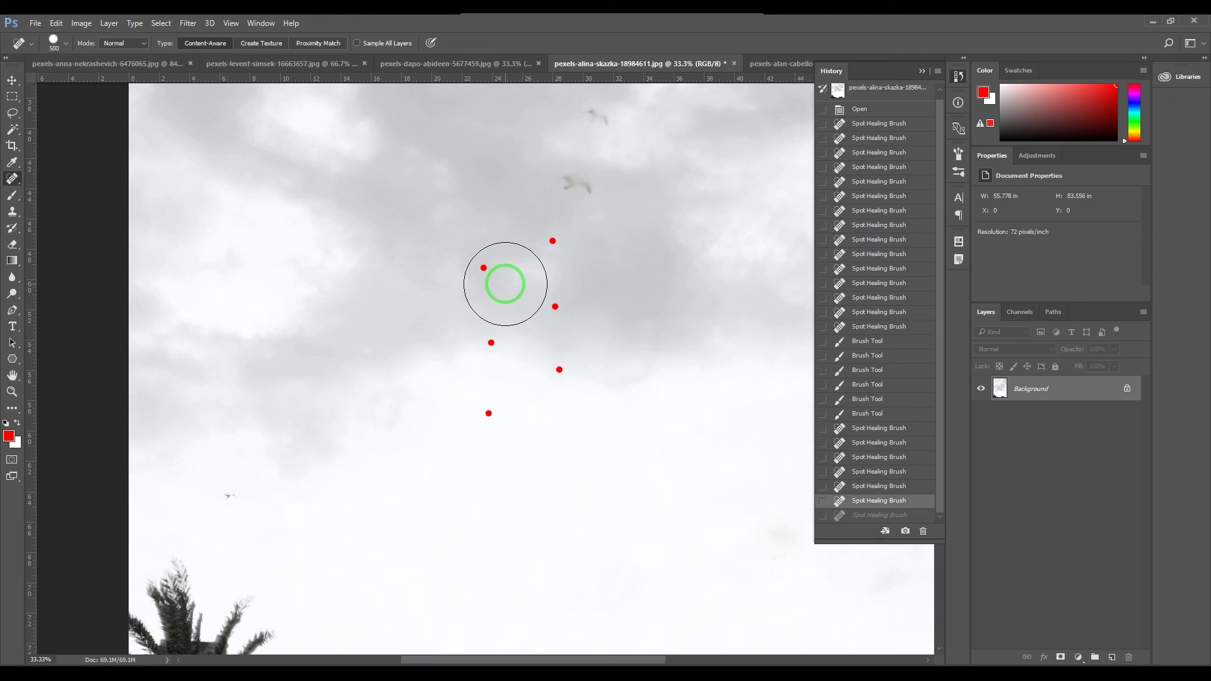
{"action": "key", "text": "bracketleft"}
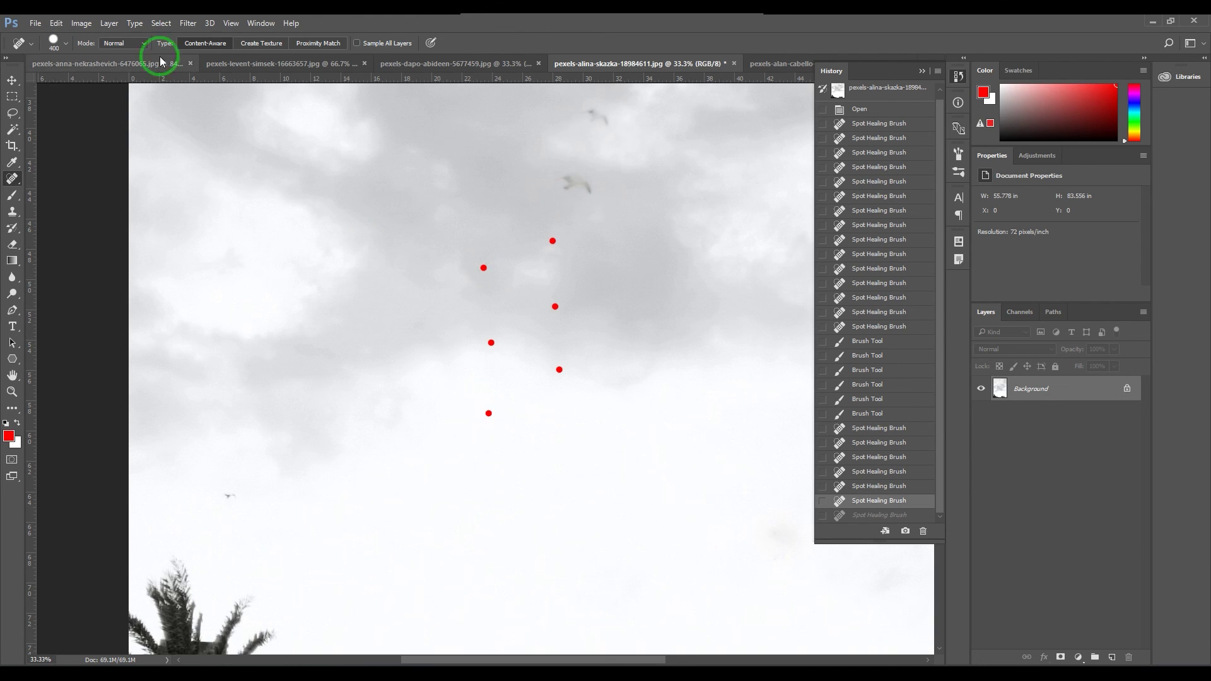
Set the healing brush mode to Darken and dab over the upper-left red dot with Content-Aware.
{"action": "left_click", "coordinate": [123, 42]}
{"action": "left_click", "coordinate": [123, 82]}
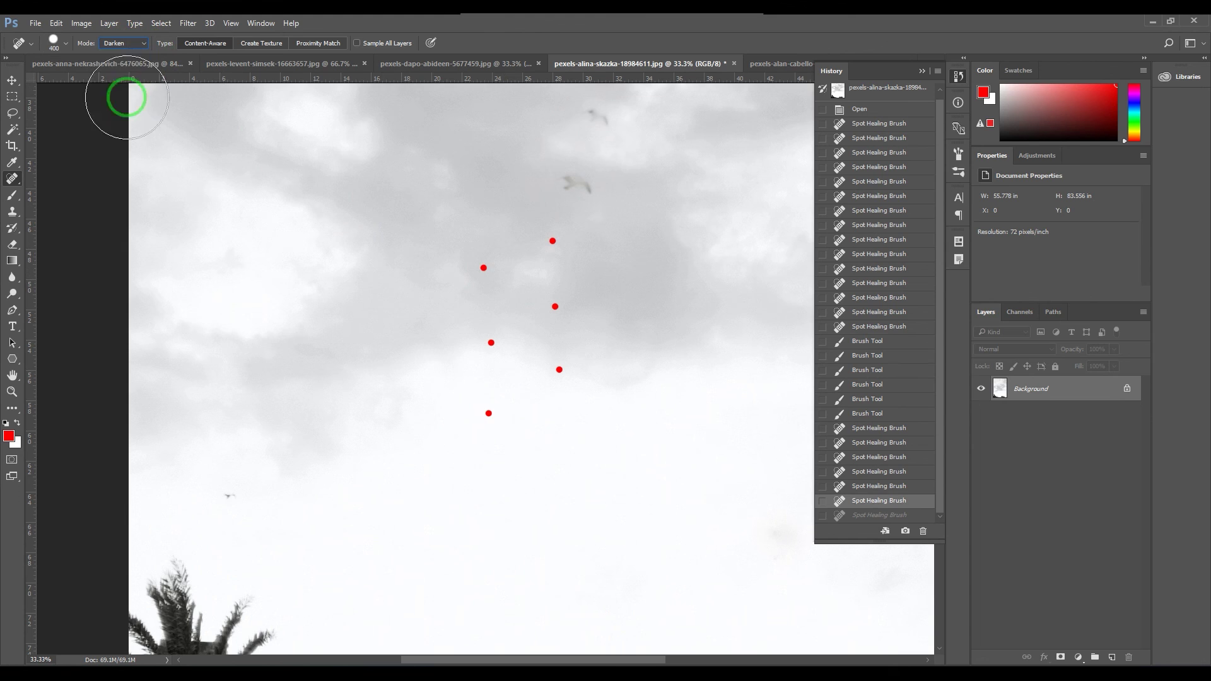
{"action": "left_click", "coordinate": [474, 265]}
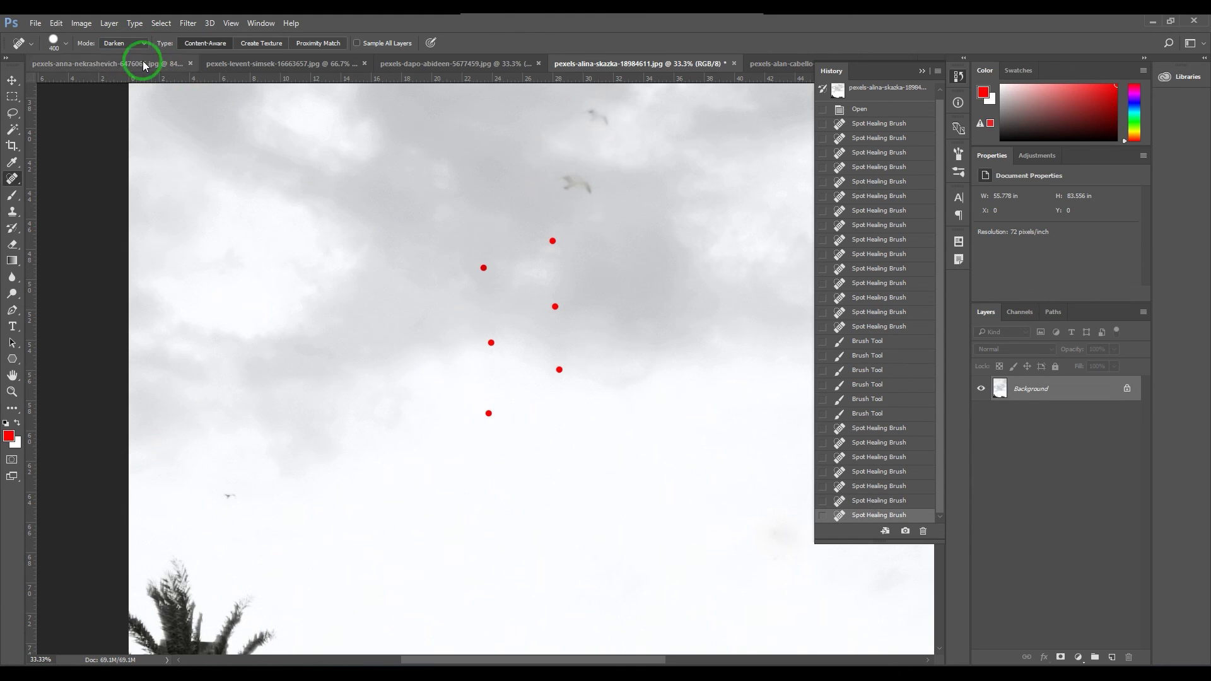
Set the healing brush mode to Multiply and dab over the upper-left red dot again.
{"action": "left_click", "coordinate": [136, 43]}
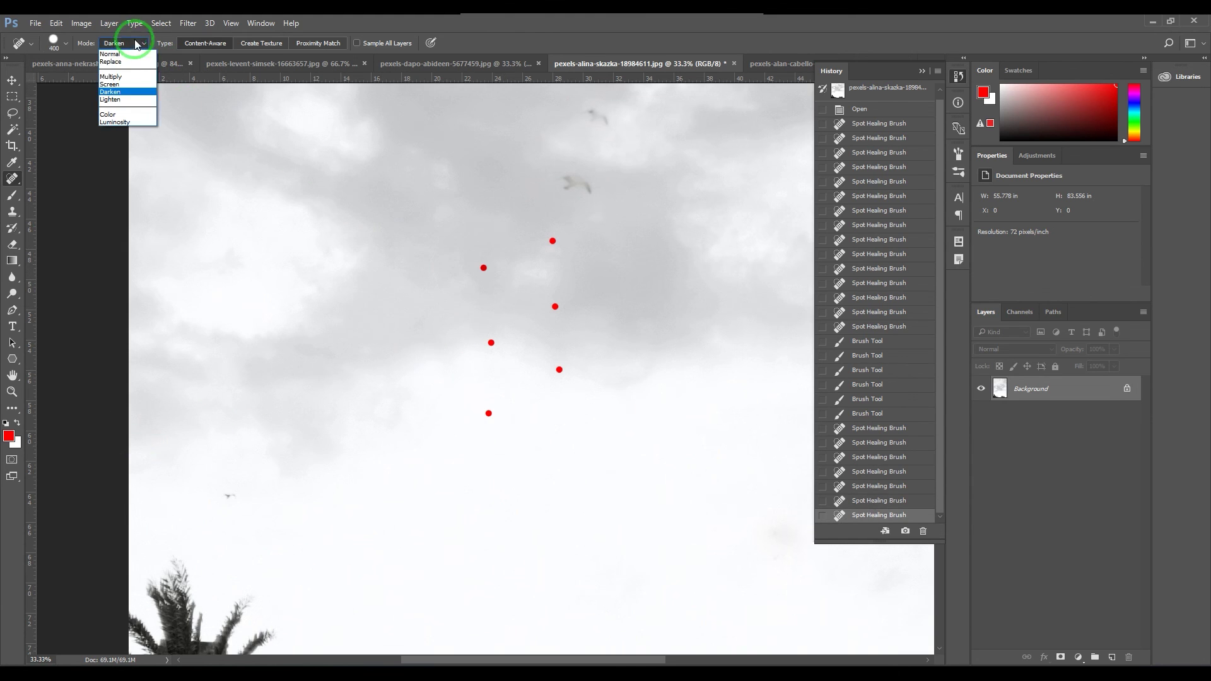
{"action": "left_click", "coordinate": [126, 78]}
{"action": "left_click", "coordinate": [473, 270]}
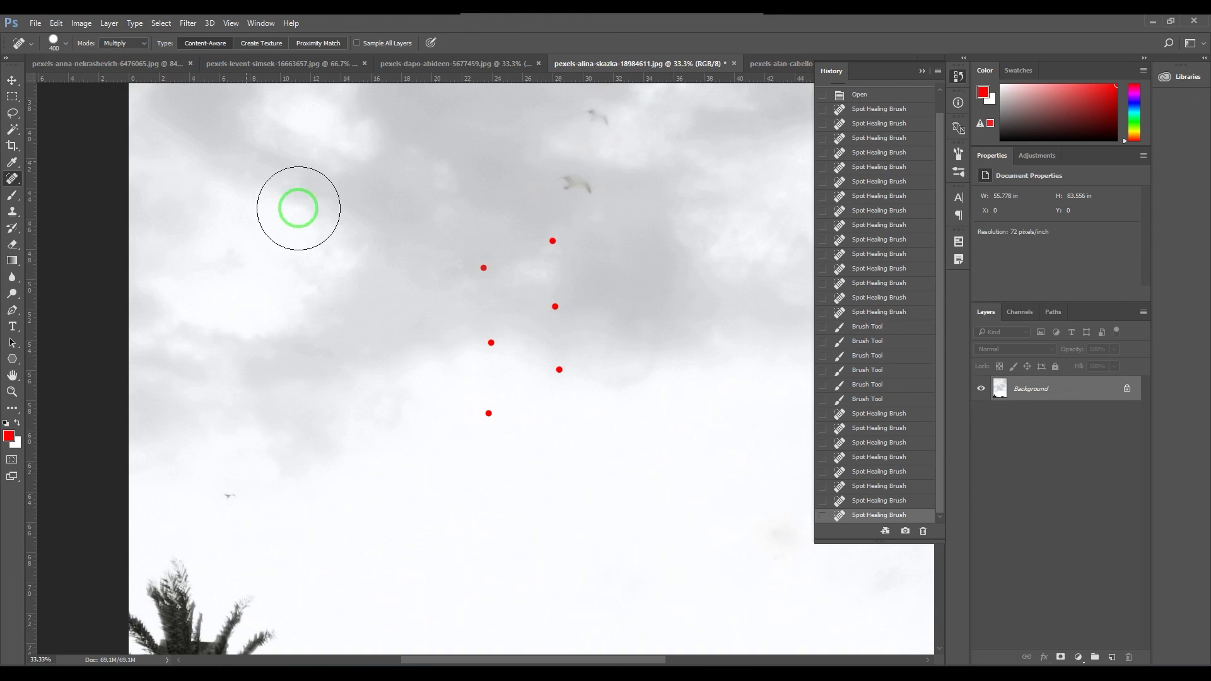
Dab repeatedly over the upper-left red dot with the 400 px Content-Aware healing brush still in Multiply mode.
{"action": "left_click", "coordinate": [489, 272]}
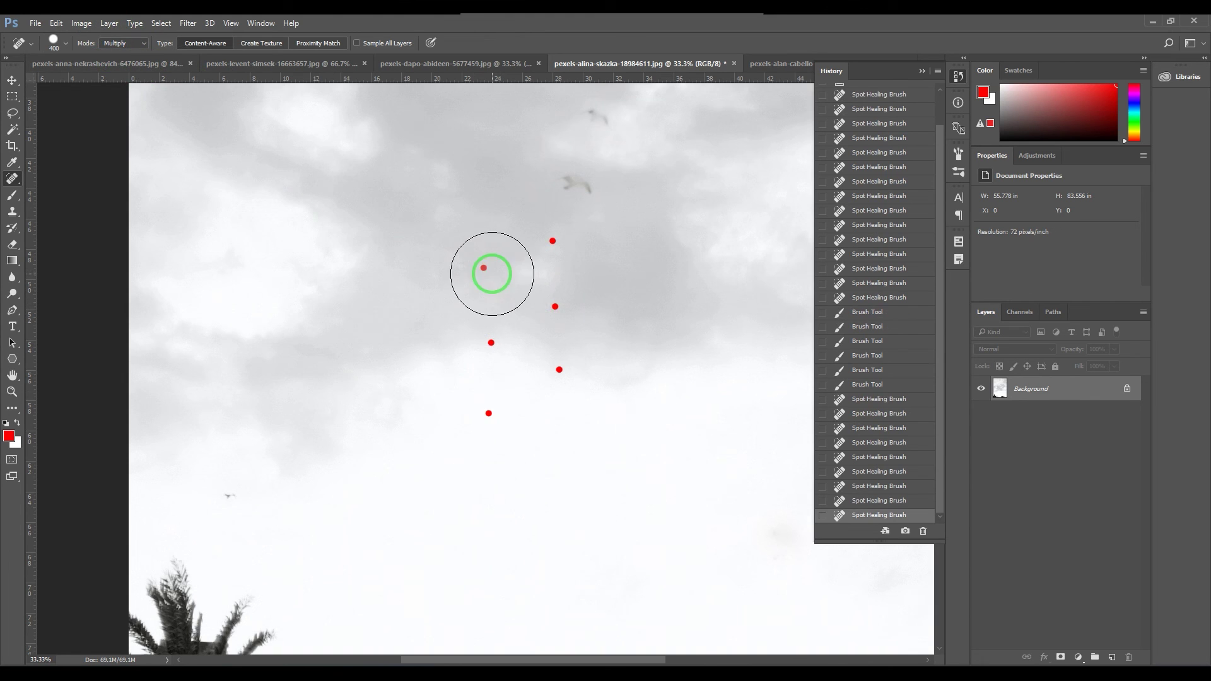
{"action": "left_click", "coordinate": [484, 268]}
{"action": "left_click", "coordinate": [966, 589]}
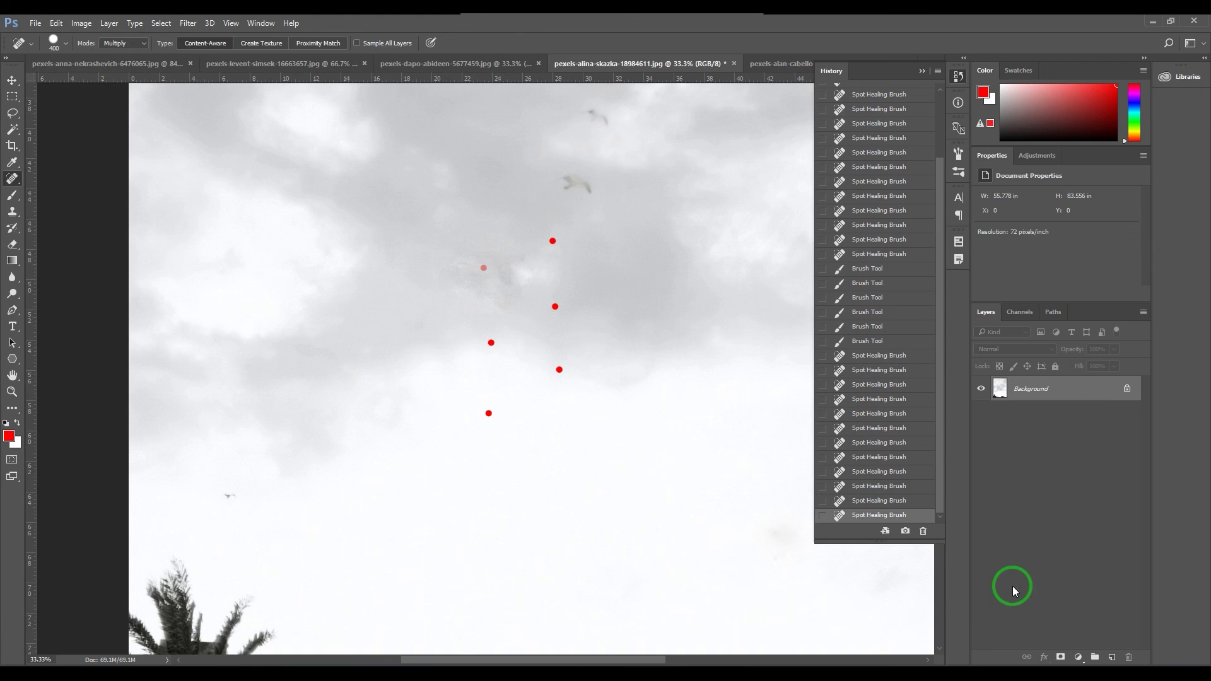
Set the healing brush mode to Normal and heal the topmost red dot, below the flying birds, at 400 px.
{"action": "left_click", "coordinate": [138, 45]}
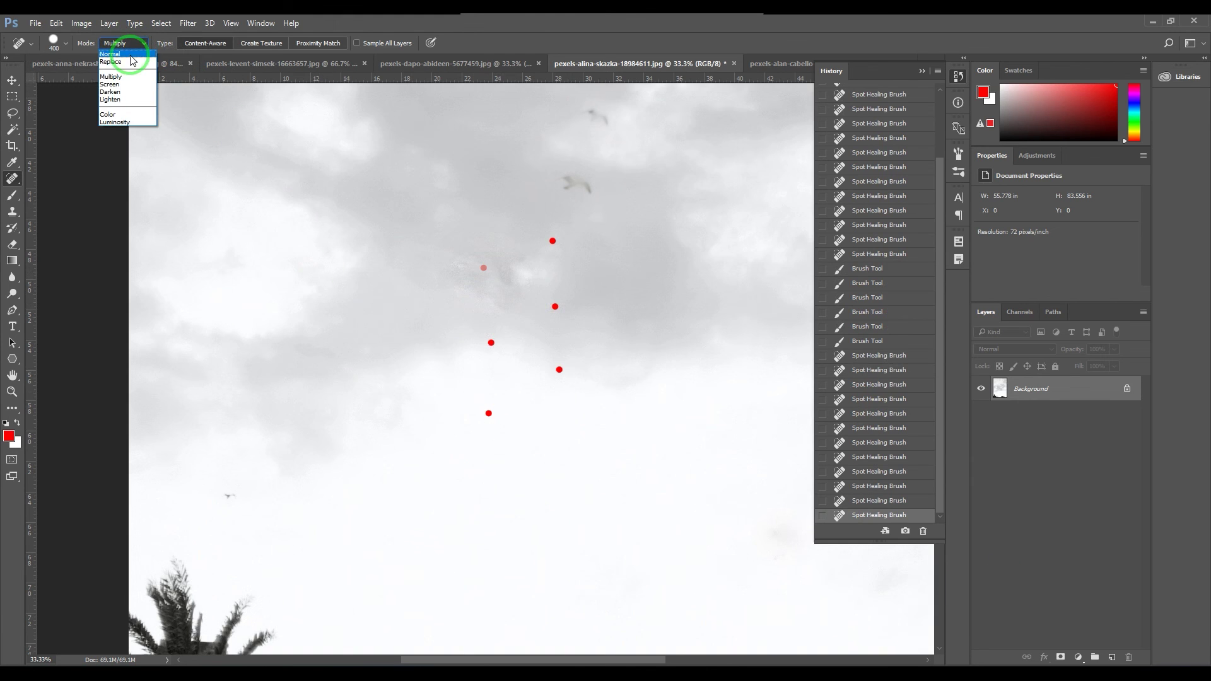
{"action": "left_click", "coordinate": [131, 55]}
{"action": "left_click", "coordinate": [557, 242]}
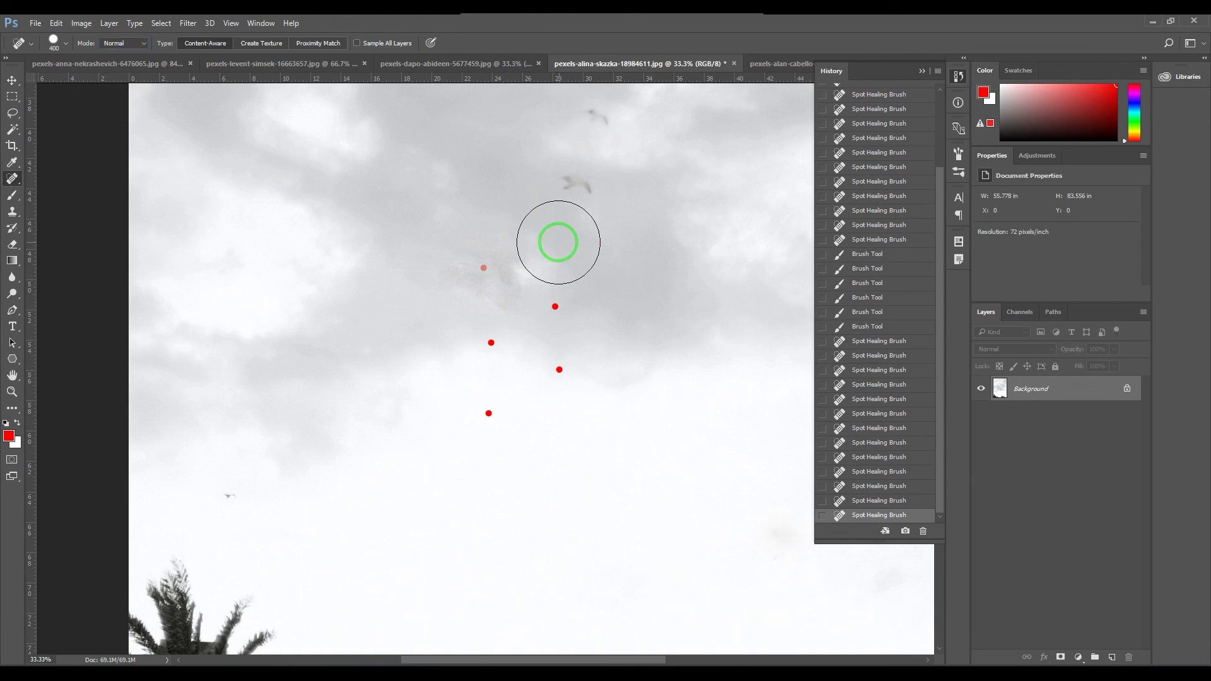
{"action": "left_click", "coordinate": [557, 243]}
Reduce the healing brush to 200 px and remove the four lower red dots and the small bird above the palm tree.
{"action": "key", "text": "bracketleft"}
{"action": "key", "text": "bracketleft"}
{"action": "key", "text": "bracketleft"}
{"action": "key", "text": "bracketleft"}
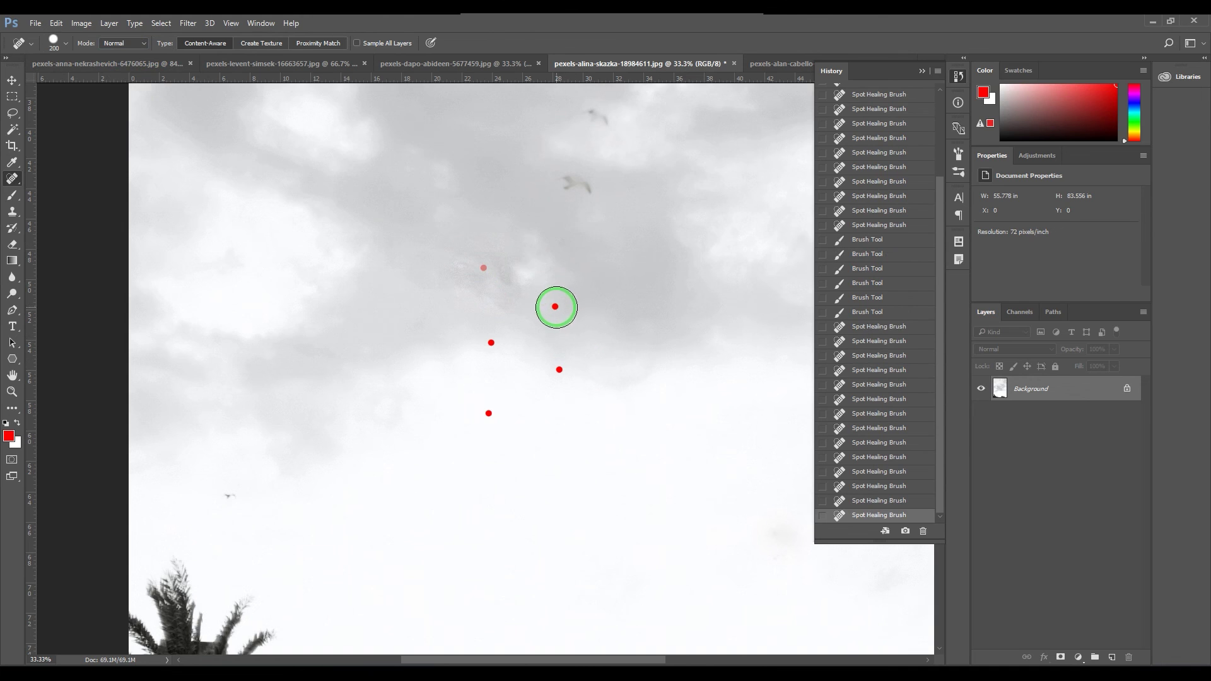
{"action": "left_click", "coordinate": [555, 306]}
{"action": "left_click", "coordinate": [560, 370]}
{"action": "left_click", "coordinate": [488, 413]}
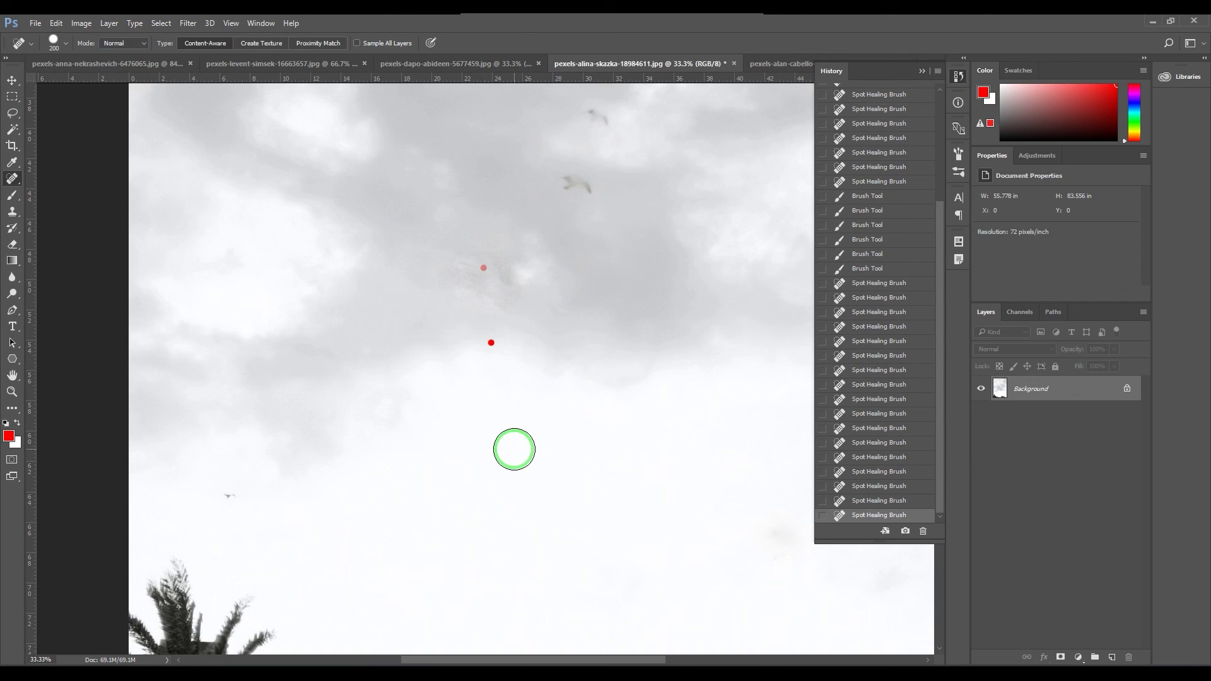
{"action": "left_click", "coordinate": [498, 341]}
{"action": "left_click", "coordinate": [239, 510]}
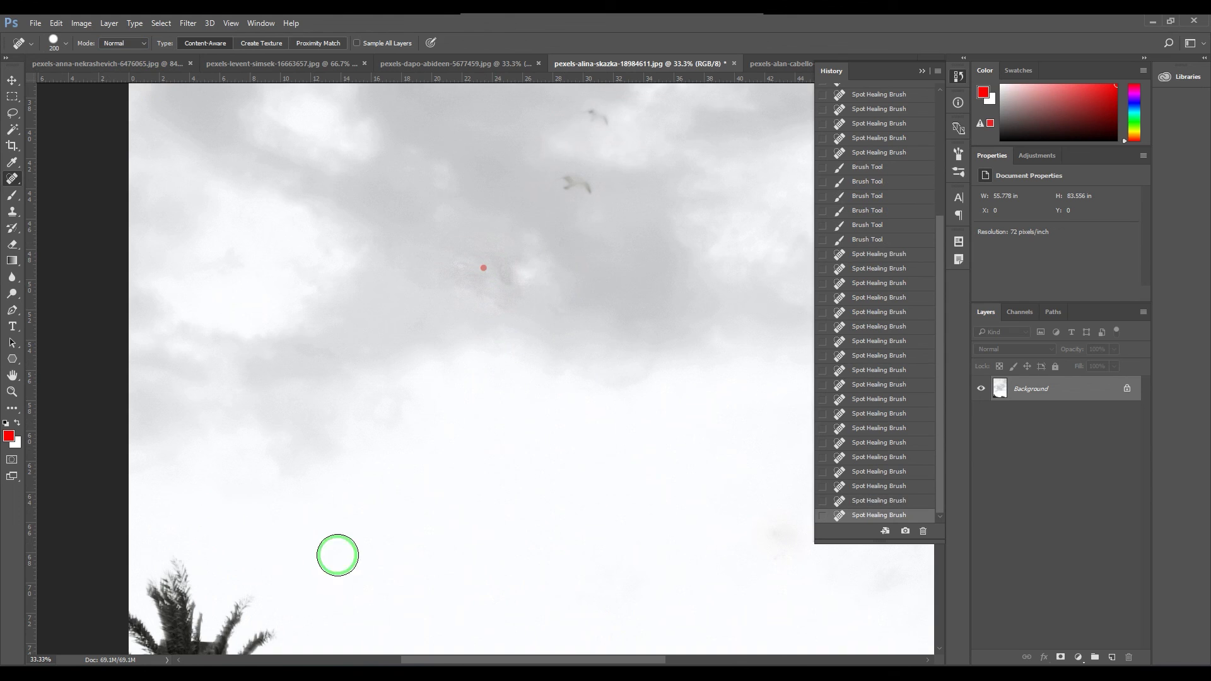